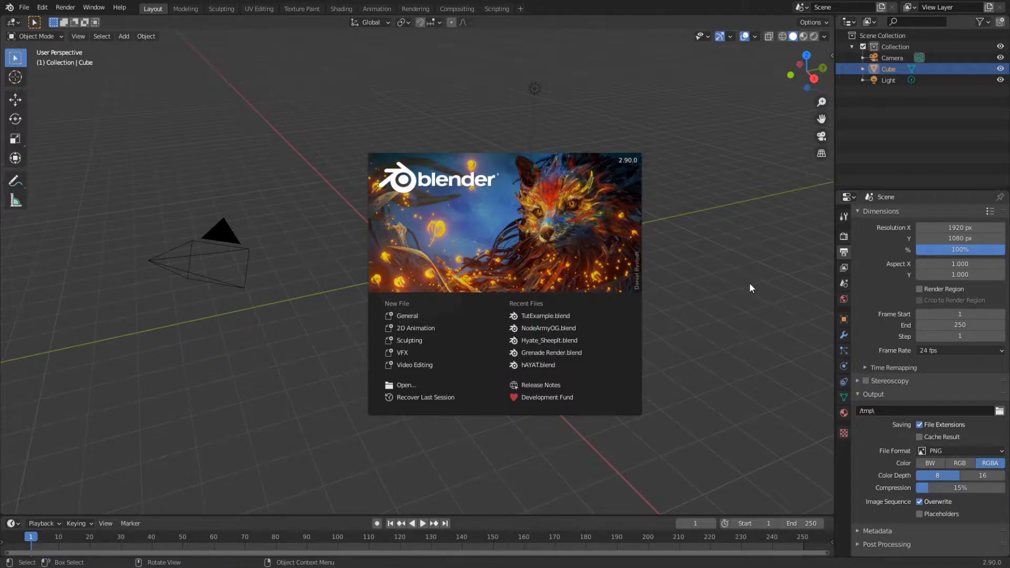
Step: Set the output frame rate to 30 fps and the PNG output color mode to RGB
{"action": "left_click", "coordinate": [750, 284]}
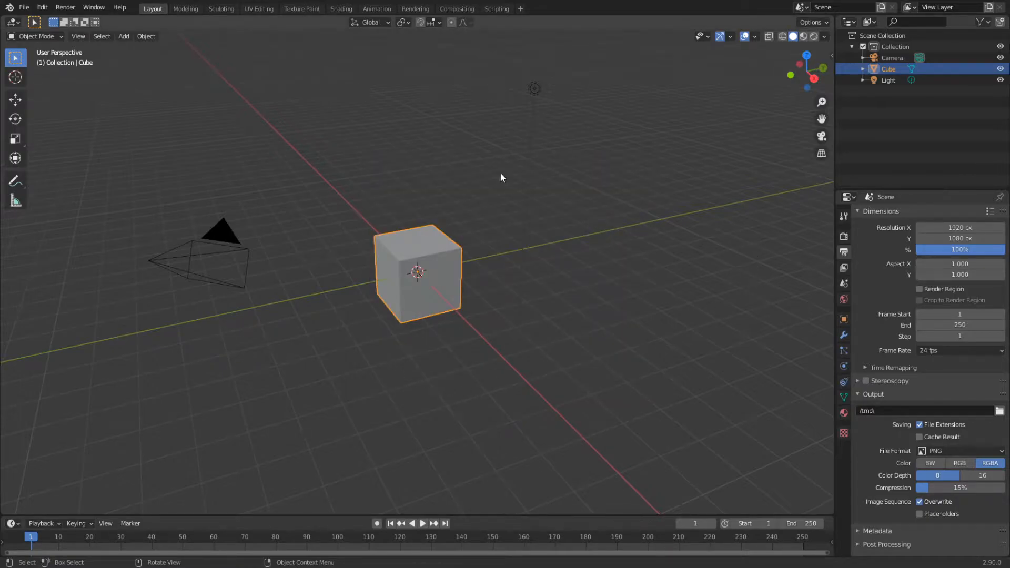
{"action": "mouse_move", "coordinate": [399, 298]}
{"action": "middle_mouse_down"}
{"action": "mouse_move", "coordinate": [368, 278]}
{"action": "mouse_move", "coordinate": [418, 292]}
{"action": "mouse_move", "coordinate": [402, 298]}
{"action": "middle_mouse_up"}
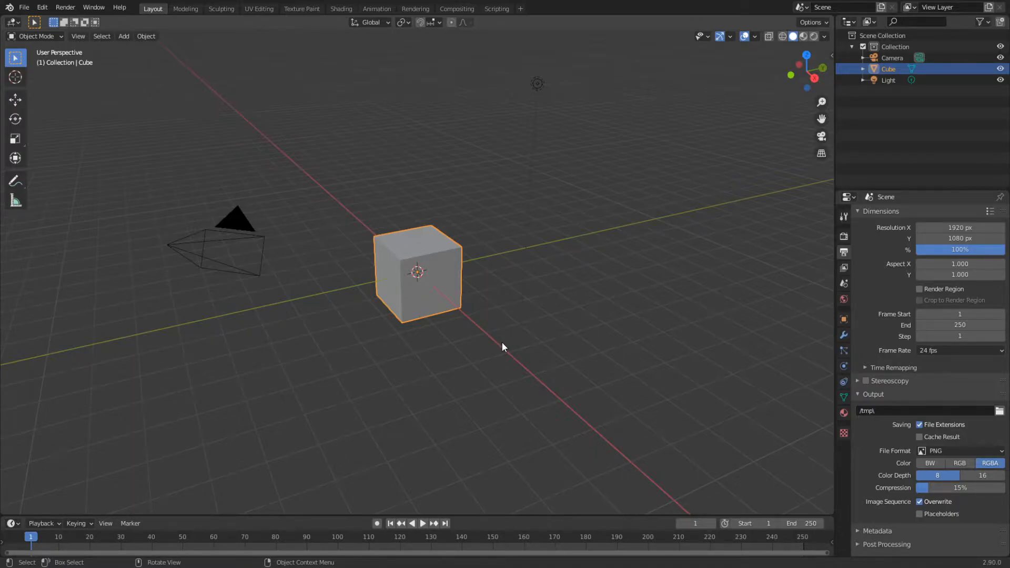
{"action": "left_click", "coordinate": [936, 349]}
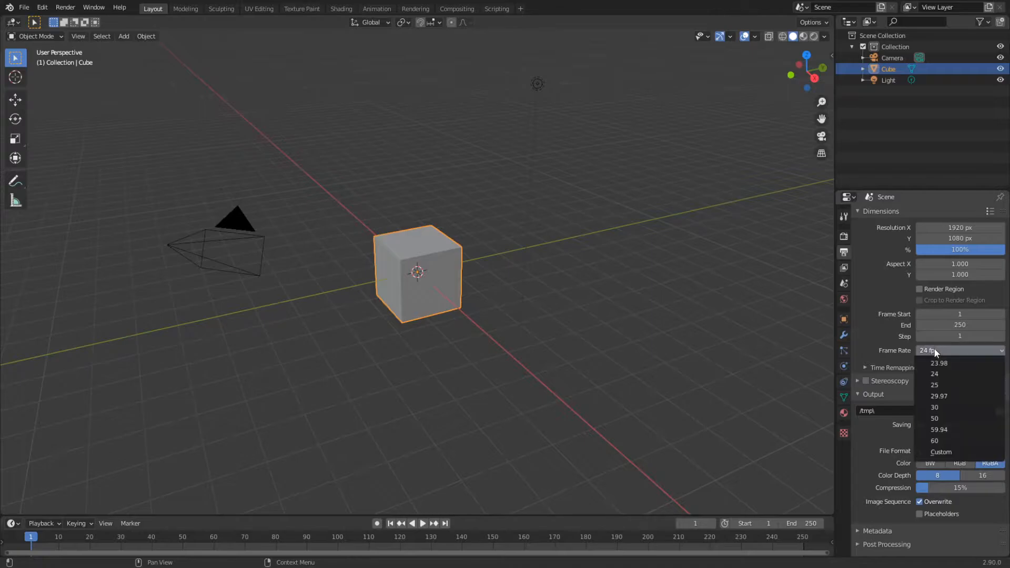
{"action": "left_click", "coordinate": [938, 408]}
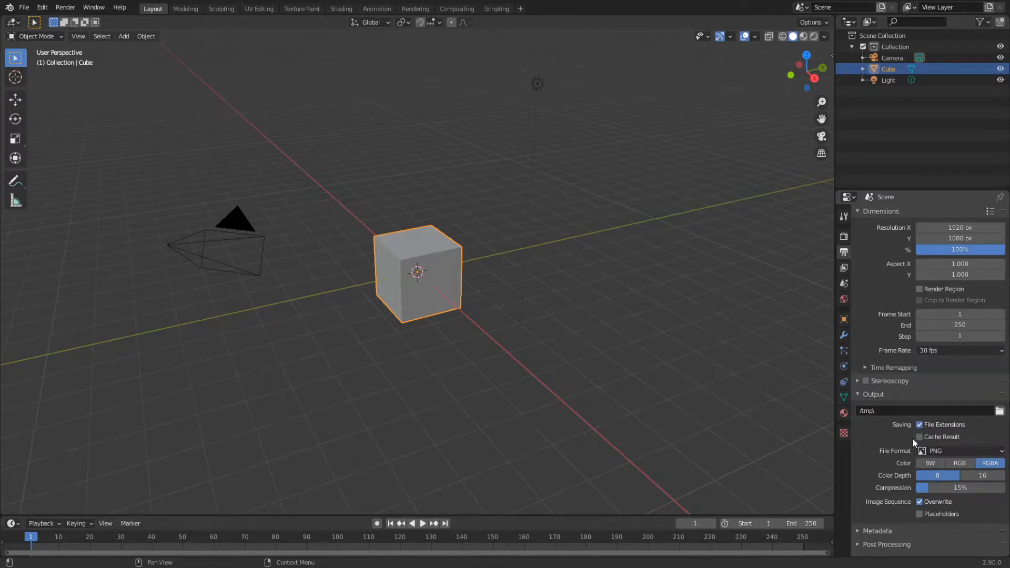
{"action": "left_click", "coordinate": [955, 465]}
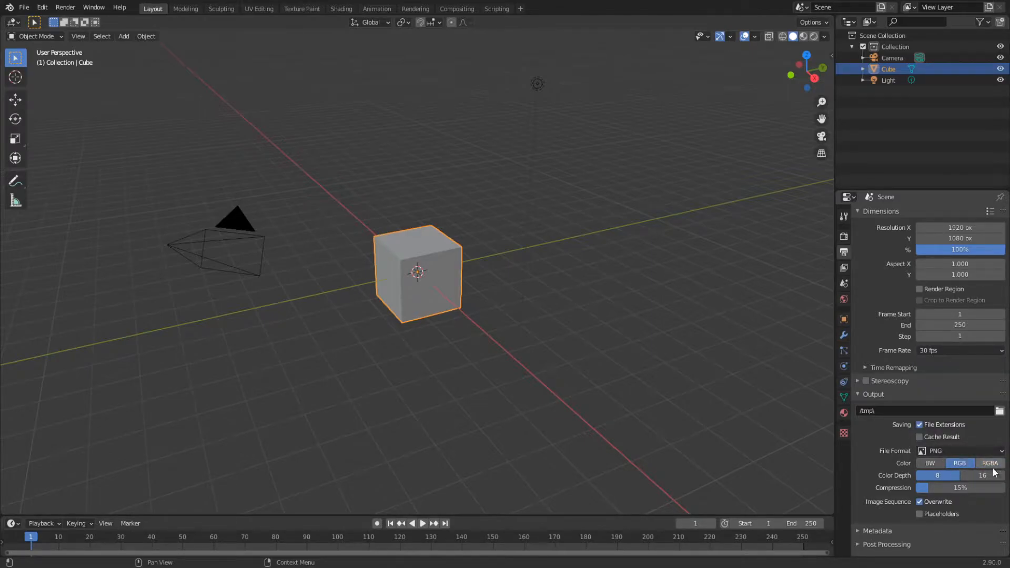
{"action": "left_click", "coordinate": [978, 490]}
{"action": "key", "text": "Return"}
Step: Set the color management look to High Contrast in the Eevee render settings
{"action": "left_click", "coordinate": [844, 237]}
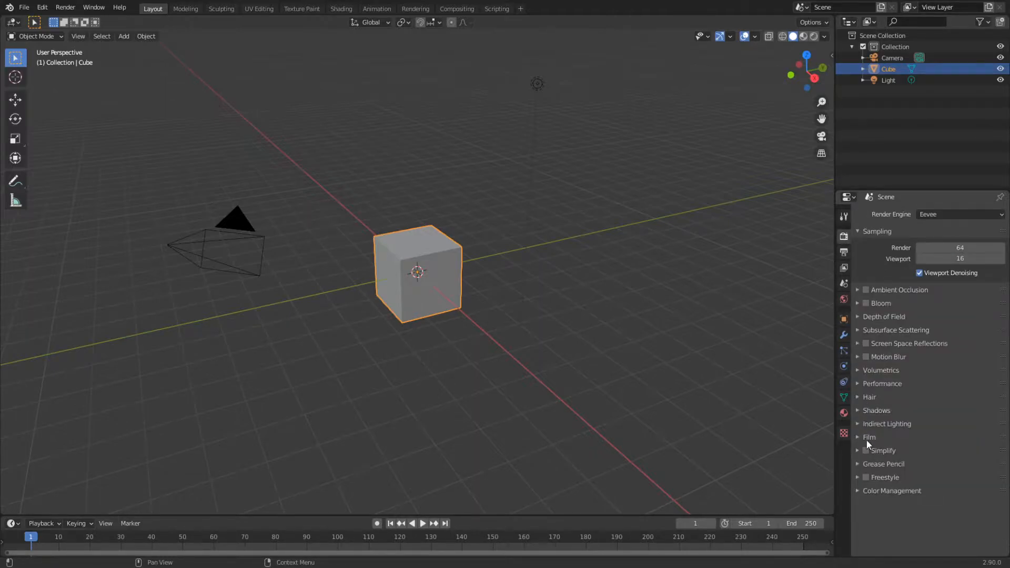
{"action": "left_click", "coordinate": [867, 490]}
{"action": "scroll", "coordinate": [879, 489], "scroll_direction": "down", "scroll_amount": 2}
{"action": "left_click", "coordinate": [940, 491]}
{"action": "left_click", "coordinate": [928, 487]}
{"action": "left_click", "coordinate": [928, 492]}
{"action": "left_click", "coordinate": [932, 456]}
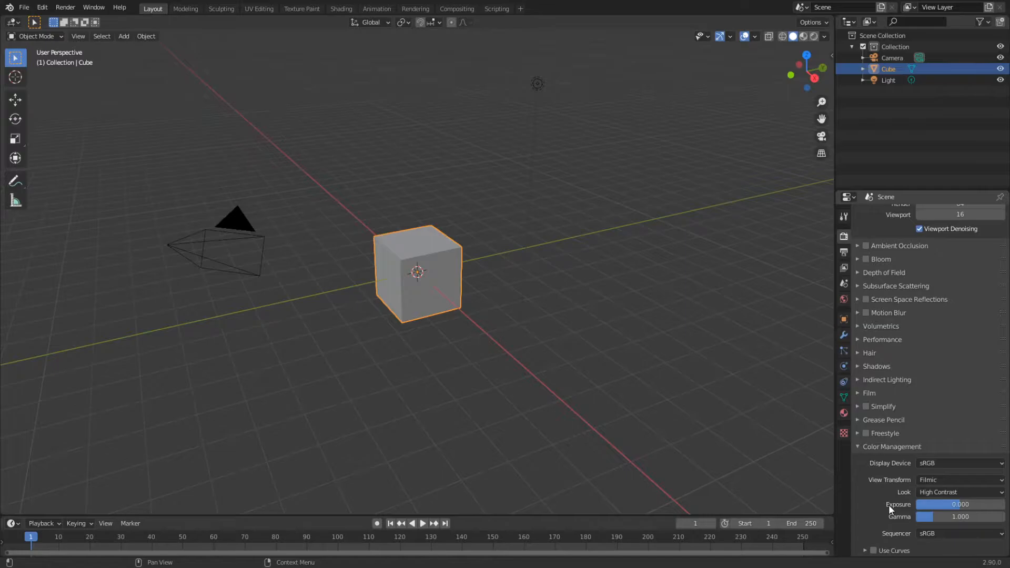
{"action": "scroll", "coordinate": [880, 471], "scroll_direction": "up", "scroll_amount": 2}
Step: Delete all default objects from the scene and add a mesh plane at the origin
{"action": "left_click", "coordinate": [496, 355]}
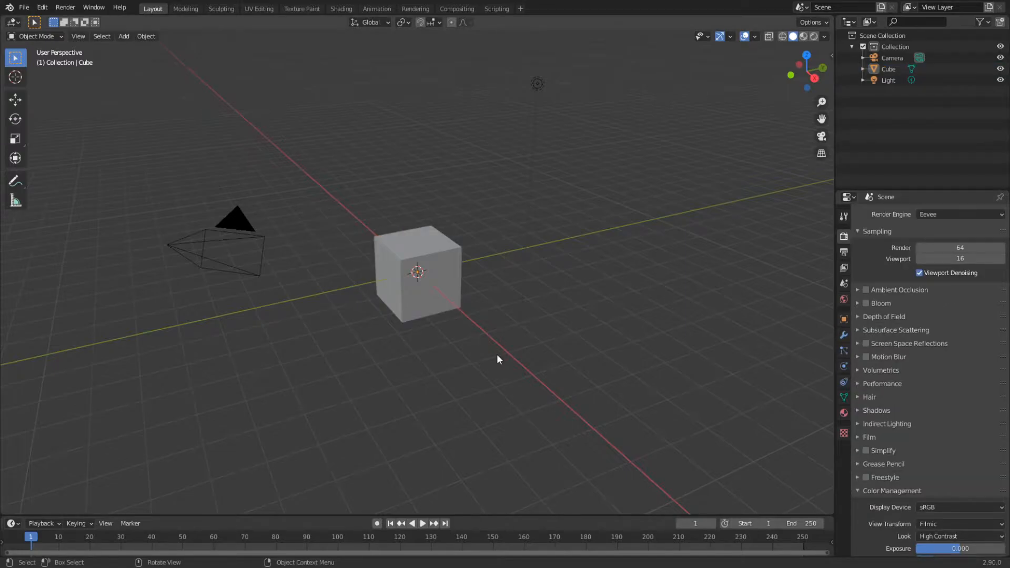
{"action": "key", "text": "a"}
{"action": "key", "text": "Delete"}
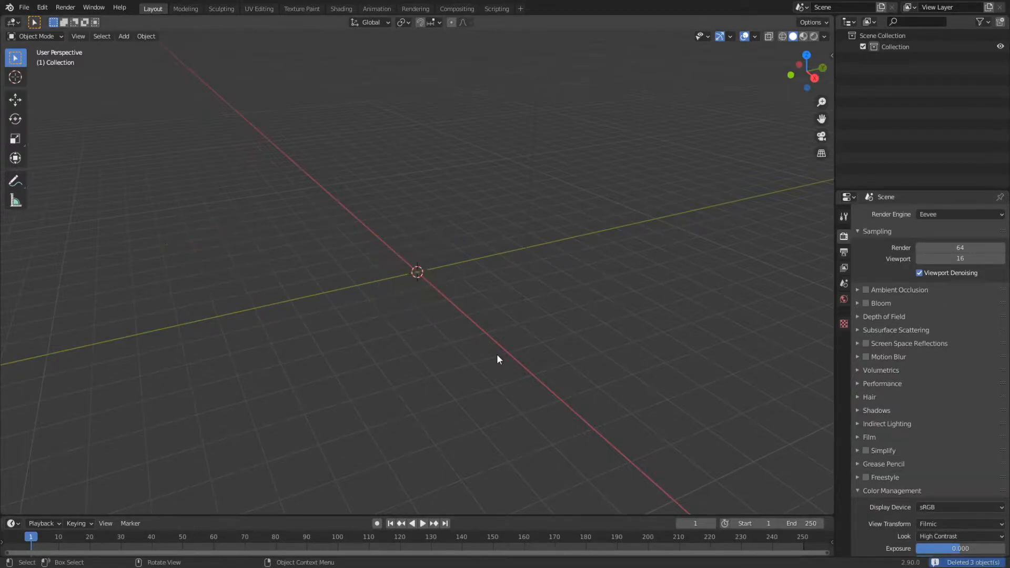
{"action": "key", "text": "shift+a"}
{"action": "mouse_move", "coordinate": [517, 337]}
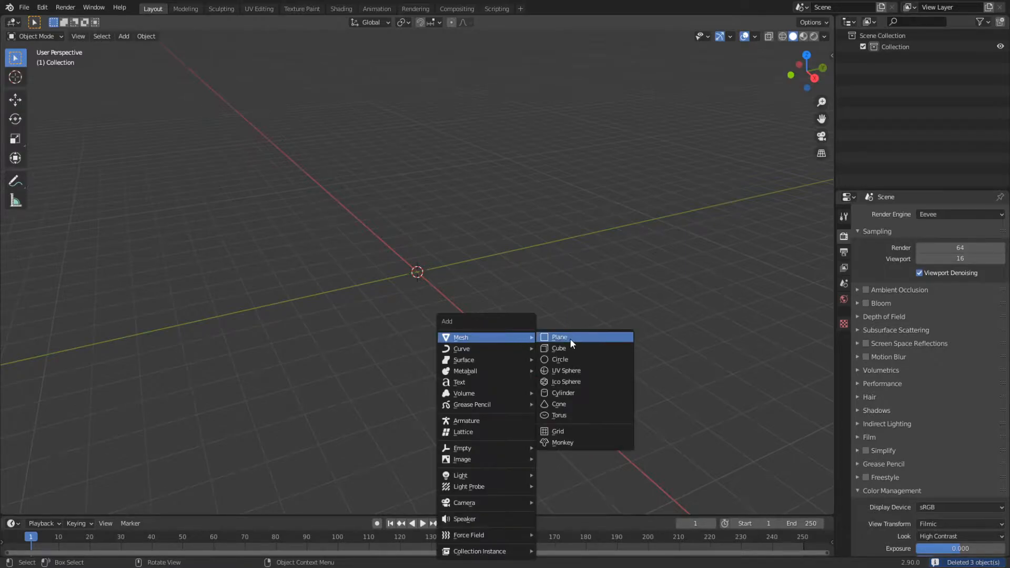
{"action": "left_click", "coordinate": [570, 339]}
{"action": "middle_click_drag", "start_coordinate": [421, 297], "coordinate": [464, 318]}
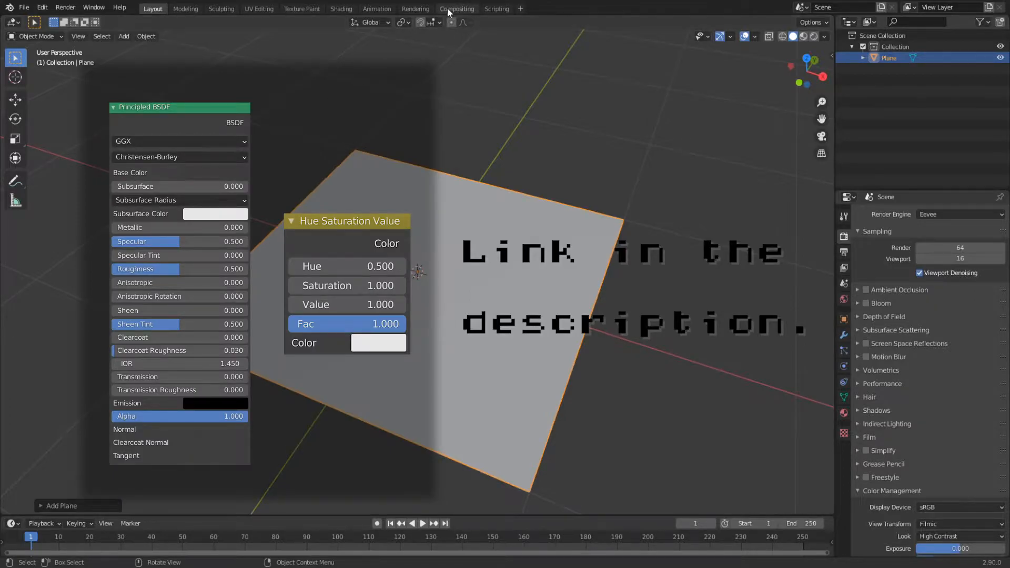
Step: Switch to the Shading workspace and create a new material for the plane
{"action": "left_click", "coordinate": [341, 9]}
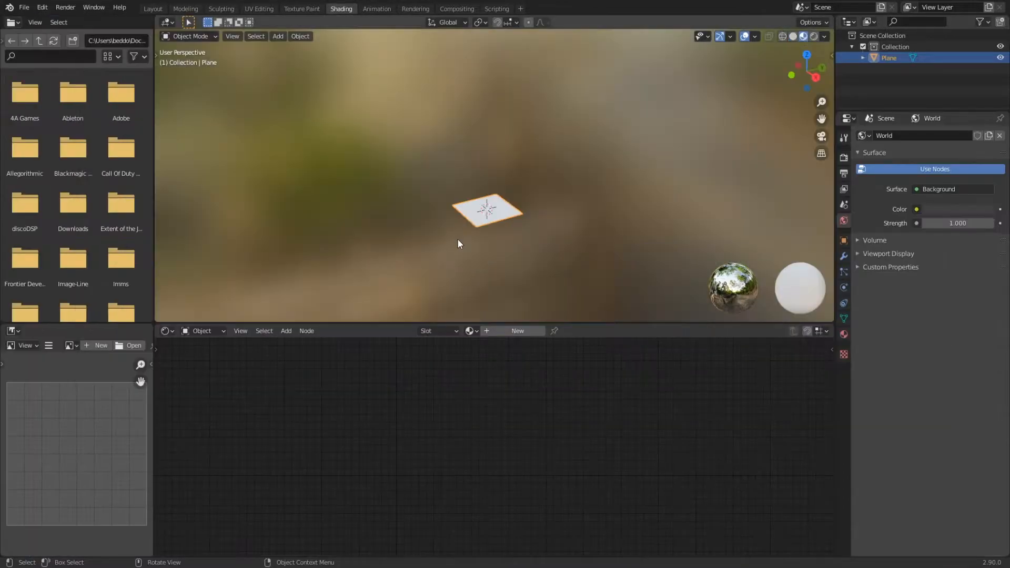
{"action": "scroll", "coordinate": [485, 226], "scroll_direction": "up", "scroll_amount": 5}
{"action": "middle_click_drag", "start_coordinate": [485, 226], "coordinate": [501, 144]}
{"action": "scroll", "coordinate": [496, 165], "scroll_direction": "up", "scroll_amount": 2}
{"action": "left_click", "coordinate": [506, 331]}
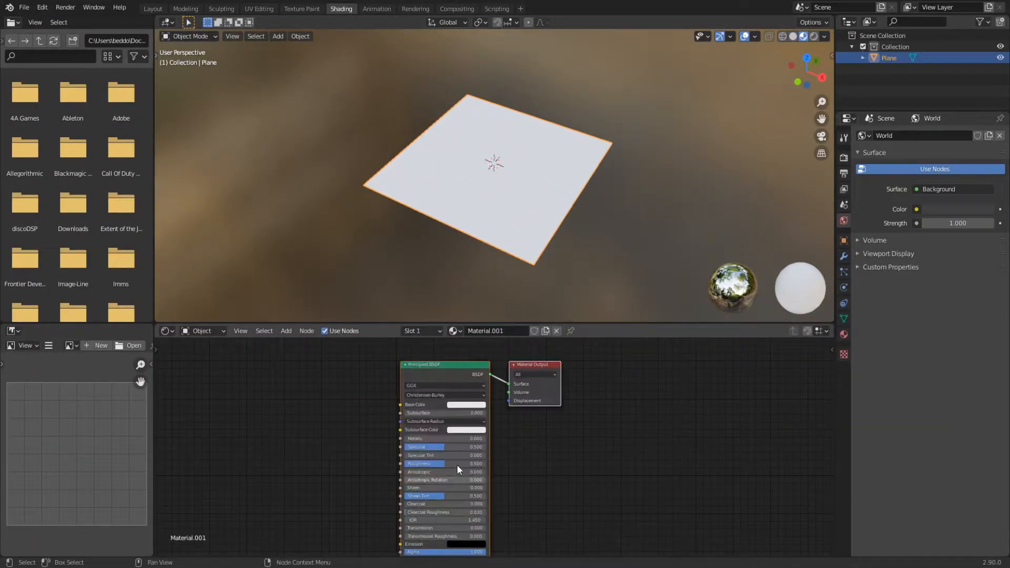
Step: Add an Image Texture with Mapping and Texture Coordinate nodes feeding the Principled BSDF's Base Color, placed well apart from the shader
{"action": "middle_click_drag", "start_coordinate": [349, 378], "coordinate": [553, 399]}
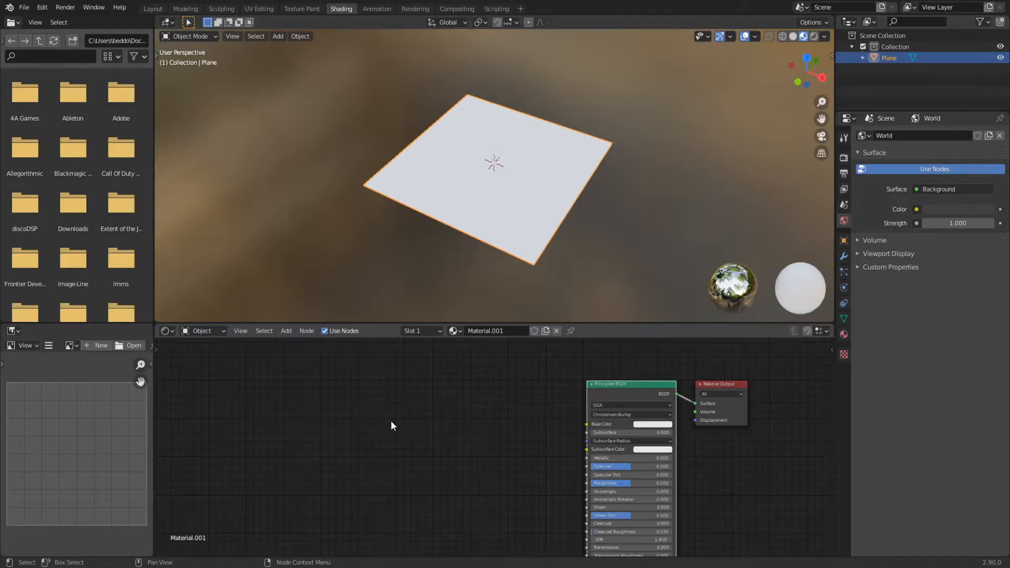
{"action": "key", "text": "ctrl+t"}
{"action": "left_click_drag", "start_coordinate": [555, 459], "coordinate": [424, 387]}
{"action": "scroll", "coordinate": [378, 437], "scroll_direction": "up", "scroll_amount": 2}
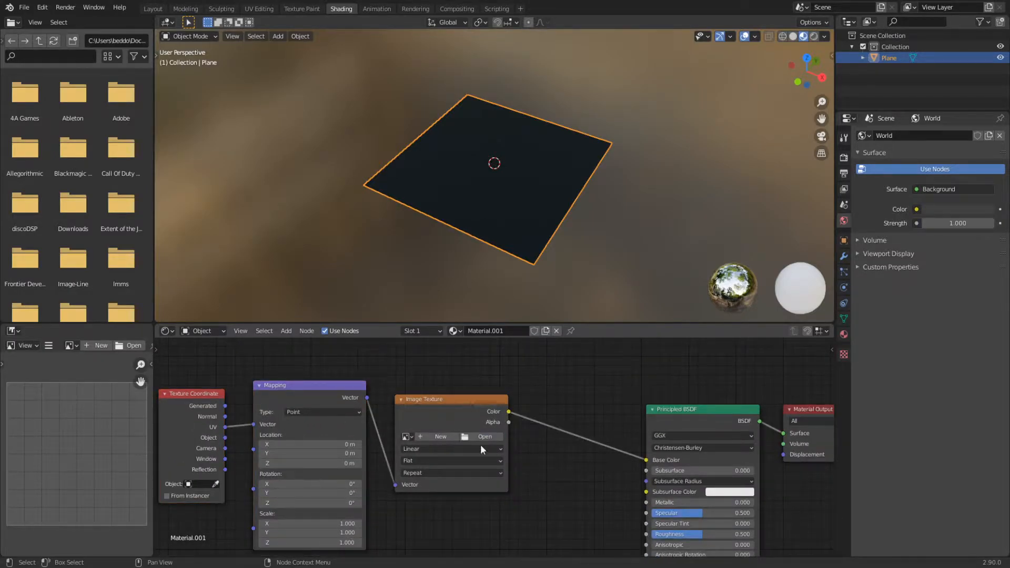
Step: Load Screenshot 2020-10-25 122006.png from the Desktop into the Image Texture node
{"action": "left_click", "coordinate": [484, 436]}
{"action": "left_click", "coordinate": [68, 160]}
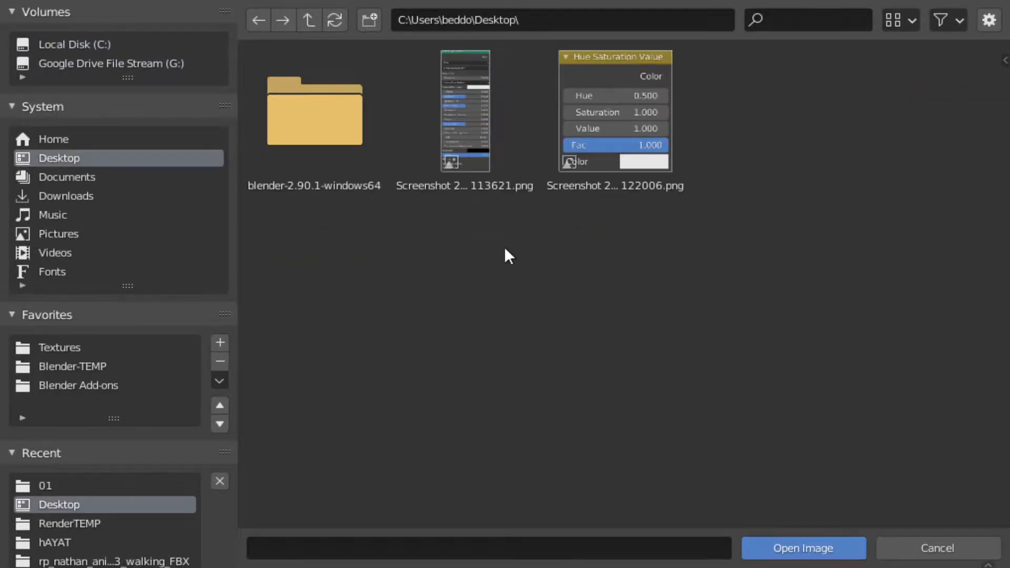
{"action": "left_click", "coordinate": [616, 116]}
{"action": "left_click", "coordinate": [529, 154]}
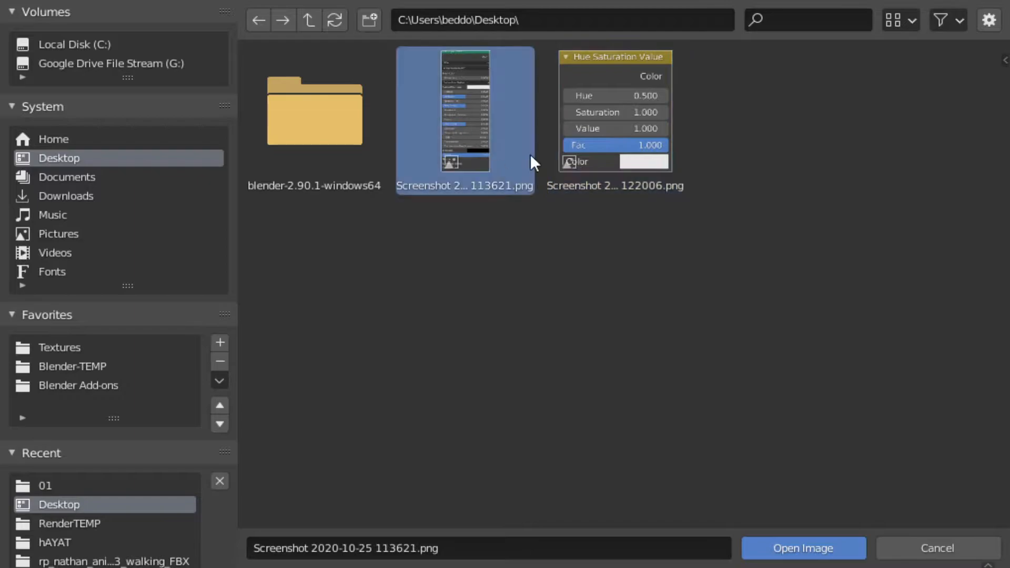
{"action": "left_click", "coordinate": [607, 149]}
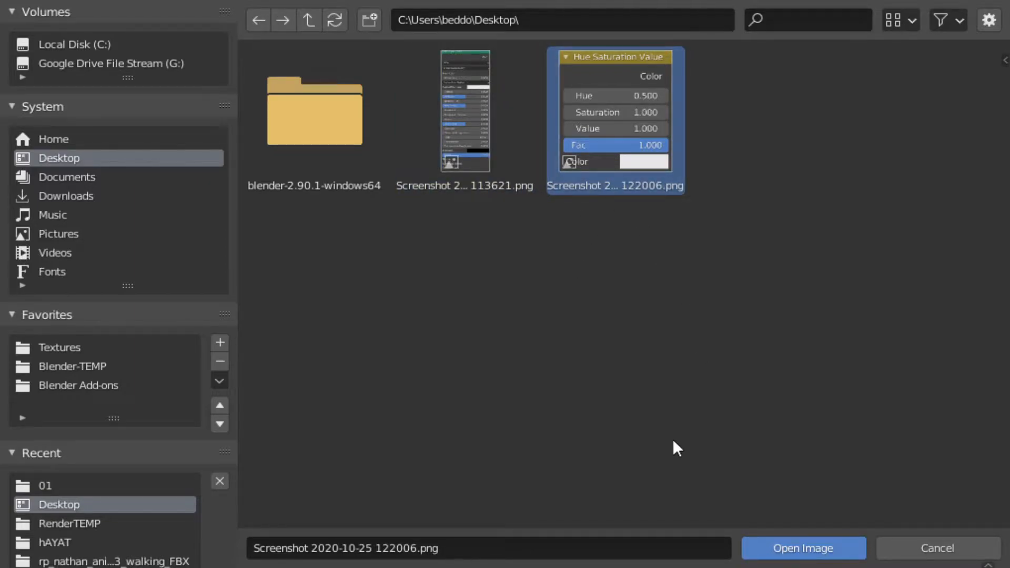
{"action": "left_click", "coordinate": [778, 545]}
{"action": "mouse_move", "coordinate": [509, 217]}
{"action": "middle_mouse_down"}
{"action": "mouse_move", "coordinate": [526, 254]}
{"action": "mouse_move", "coordinate": [506, 204]}
{"action": "middle_mouse_up"}
{"action": "scroll", "coordinate": [506, 205], "scroll_direction": "up", "scroll_amount": 2}
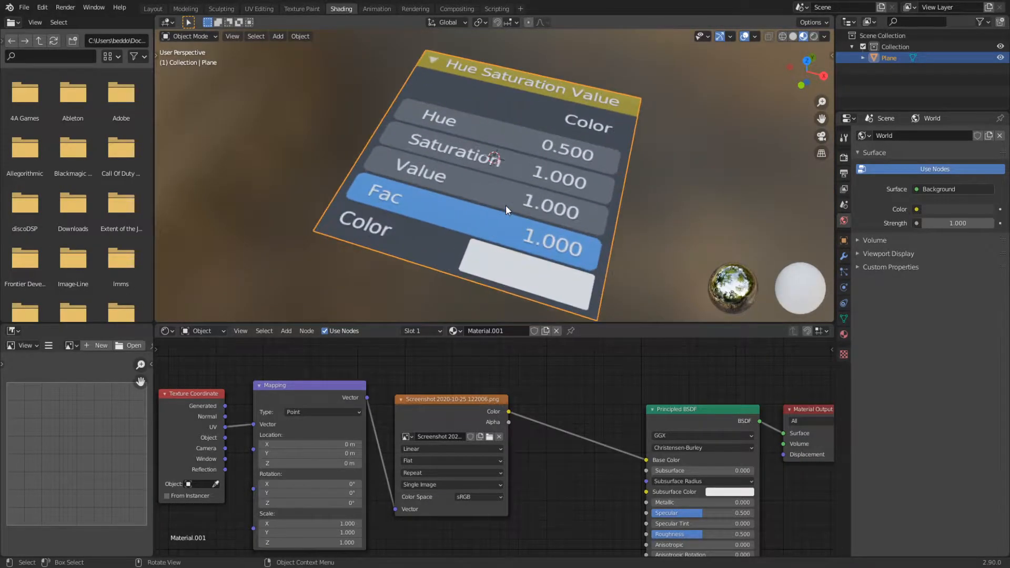
{"action": "key", "text": "s"}
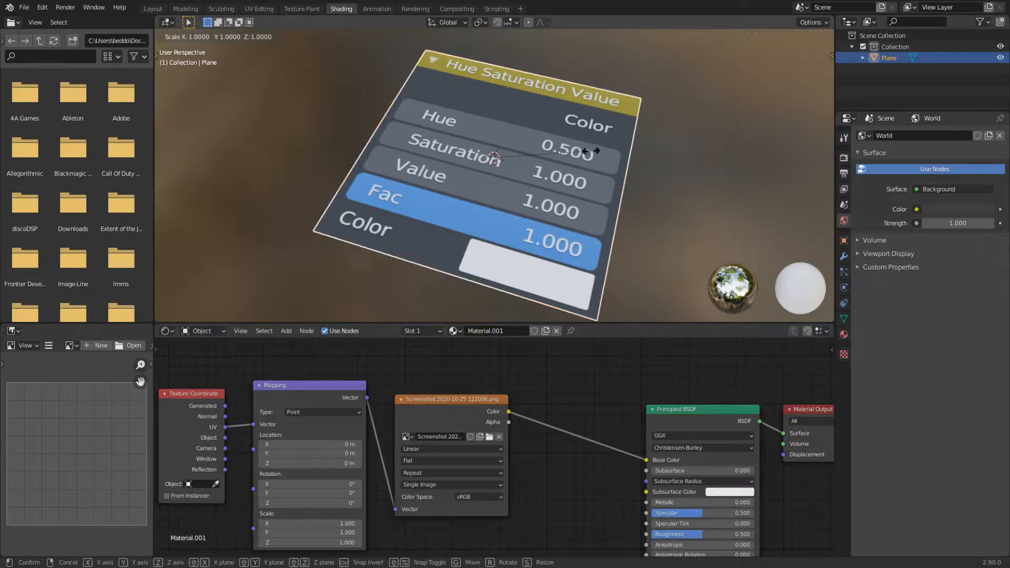
{"action": "key", "text": "x"}
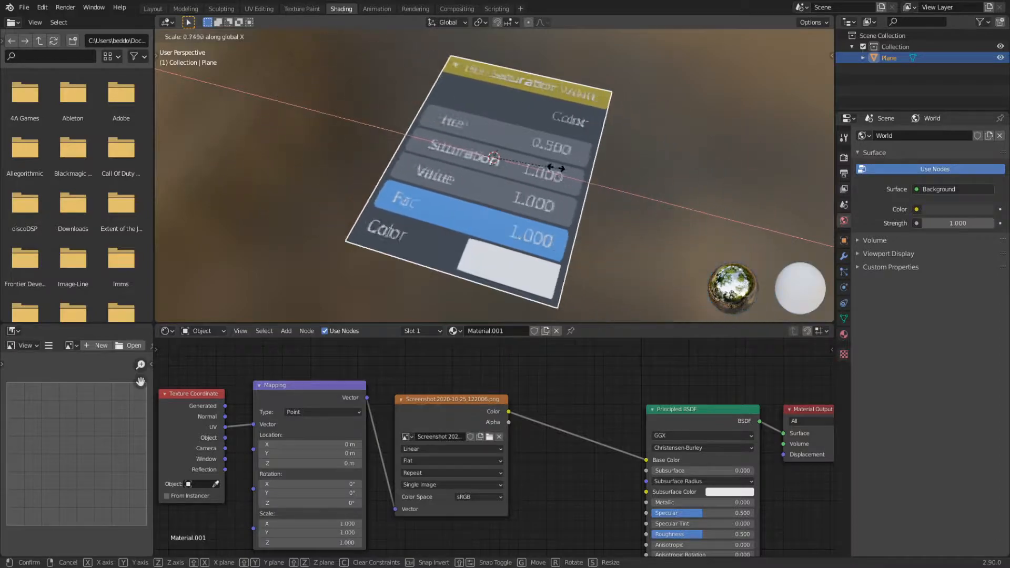
{"action": "key", "text": "Escape"}
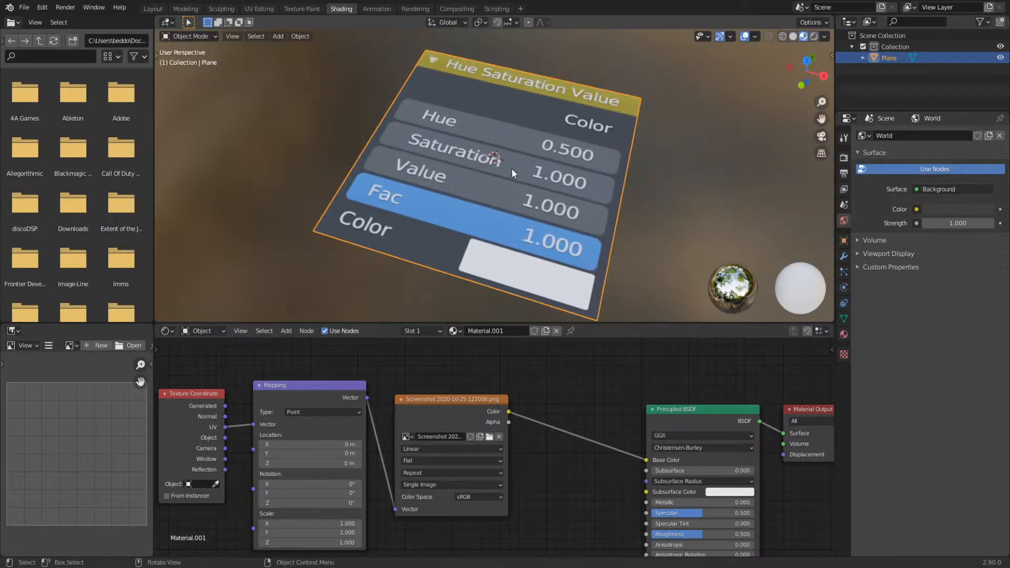
Step: Scale the plane along X to about 0.78 to match the node screenshot's proportions
{"action": "key", "text": "s"}
{"action": "key", "text": "x"}
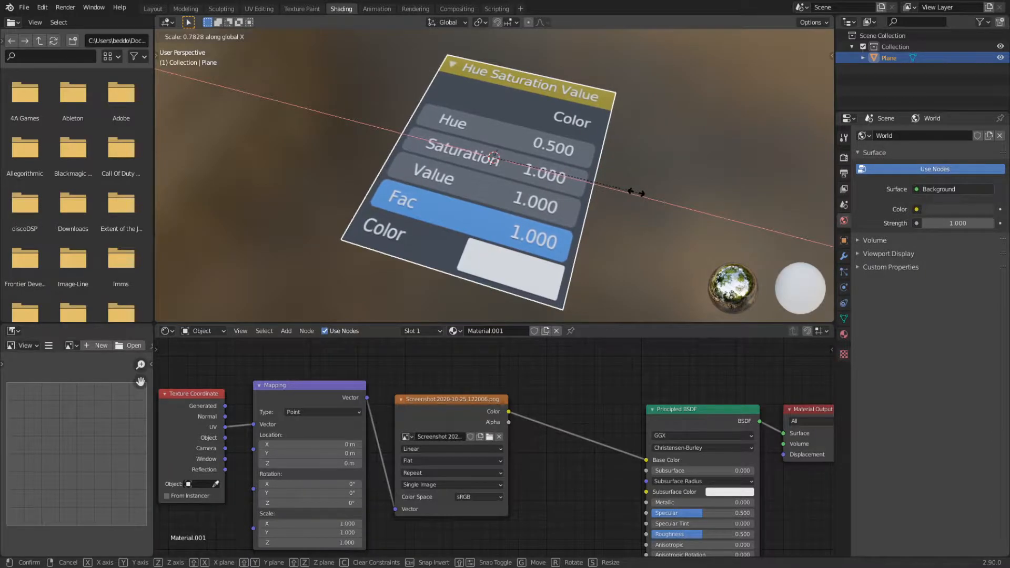
{"action": "left_click", "coordinate": [638, 194]}
Step: In edge editing, extrude the plane's two long side edges and scale them outward along X by about 1.13
{"action": "middle_click_drag", "start_coordinate": [518, 225], "coordinate": [549, 210]}
{"action": "key", "text": "Tab"}
{"action": "key", "text": "2"}
{"action": "key", "text": "e"}
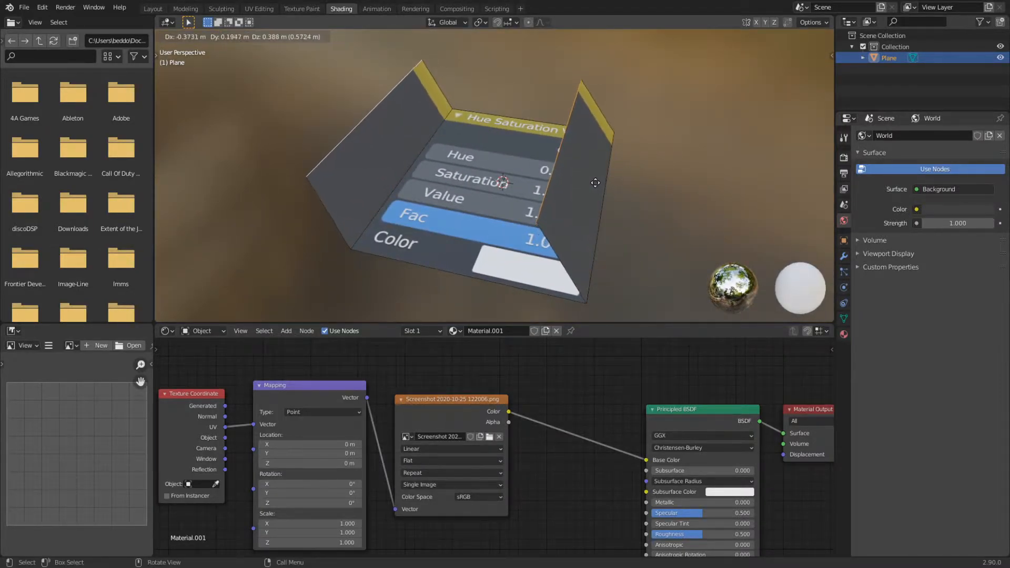
{"action": "key", "text": "Escape"}
{"action": "key", "text": "s"}
{"action": "key", "text": "x"}
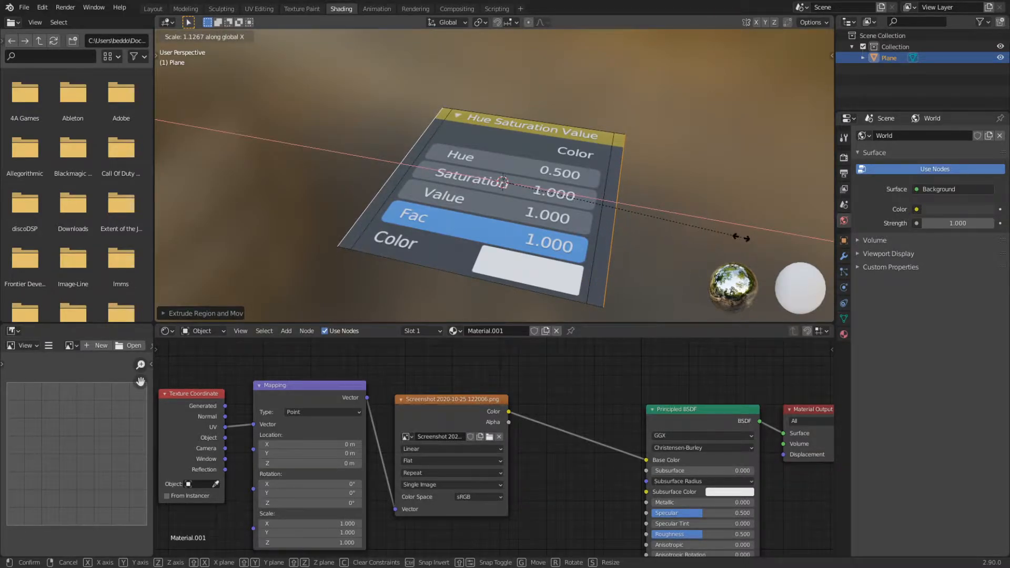
{"action": "left_click", "coordinate": [741, 238]}
Step: Extrude the edges at the header end and the opposite end, scaling them outward along Y by about 1.11
{"action": "middle_click_drag", "start_coordinate": [723, 235], "coordinate": [582, 204]}
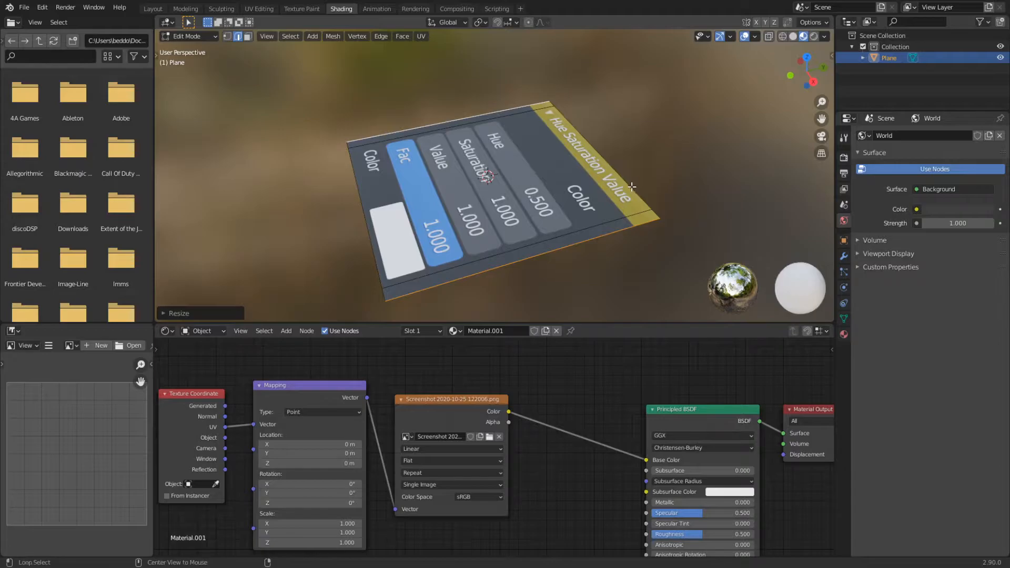
{"action": "left_click", "coordinate": [625, 185], "text": "alt"}
{"action": "middle_click_drag", "start_coordinate": [428, 244], "coordinate": [489, 163]}
{"action": "left_click", "coordinate": [548, 281], "text": "alt"}
{"action": "left_click", "coordinate": [626, 126], "text": "alt+shift"}
{"action": "key", "text": "e"}
{"action": "key", "text": "s"}
{"action": "key", "text": "y"}
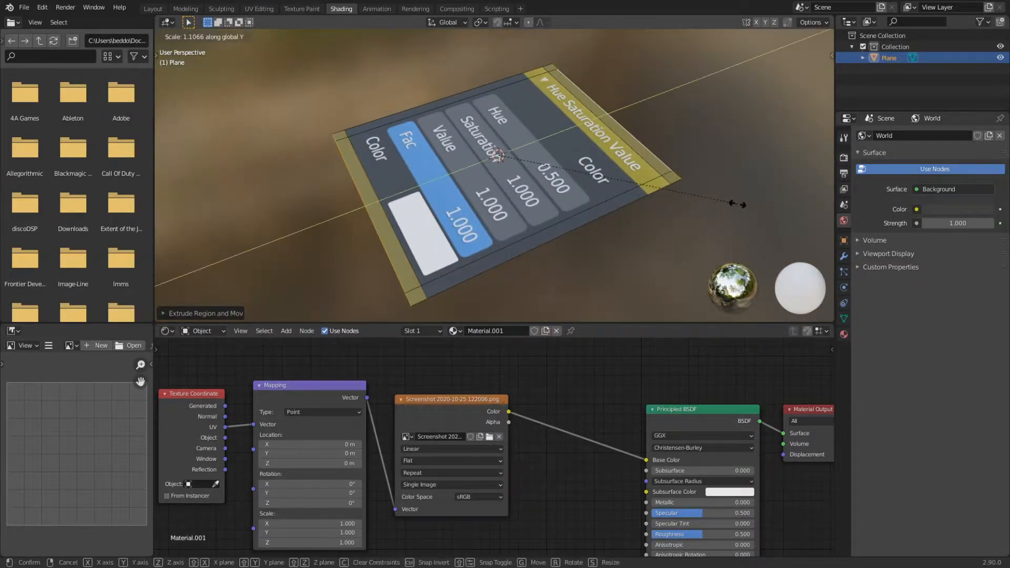
{"action": "left_click", "coordinate": [736, 205]}
Step: Add a loop cut across the plane and slide it to the border between the yellow header and the grey body
{"action": "middle_click_drag", "start_coordinate": [592, 203], "coordinate": [531, 191], "text": "shift"}
{"action": "scroll", "coordinate": [531, 191], "scroll_direction": "up", "scroll_amount": 1}
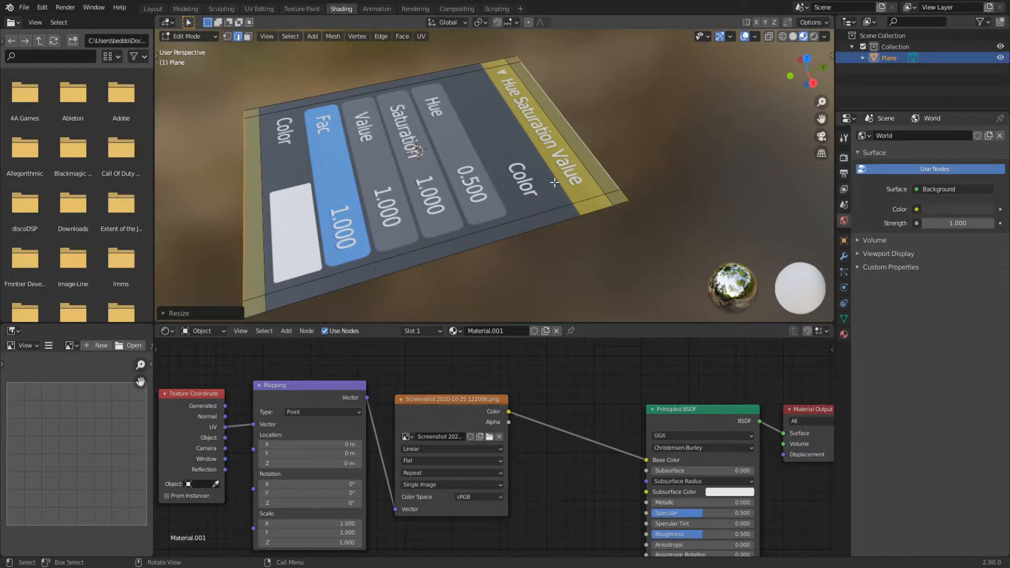
{"action": "key", "text": "ctrl+r"}
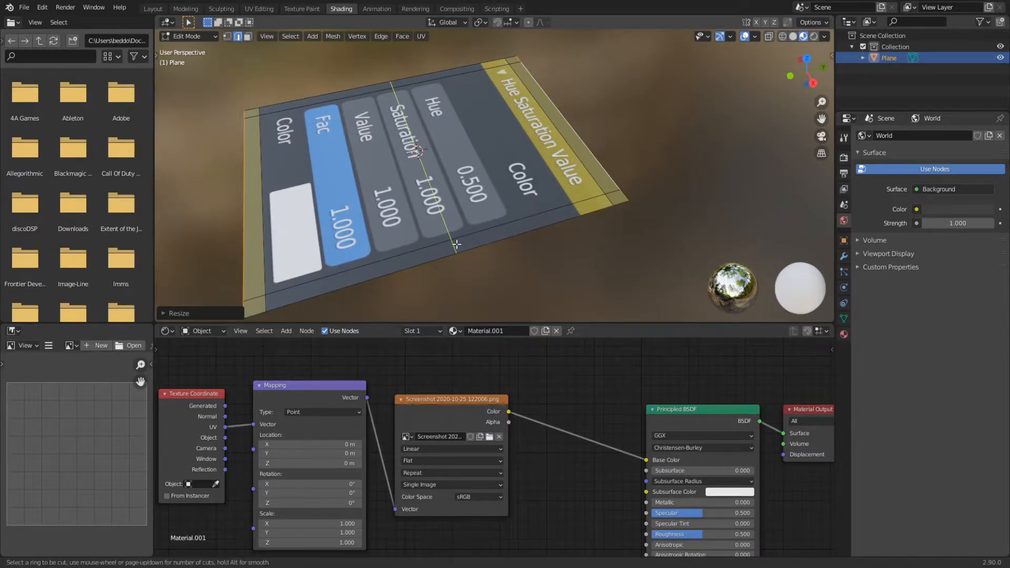
{"action": "left_click", "coordinate": [456, 244]}
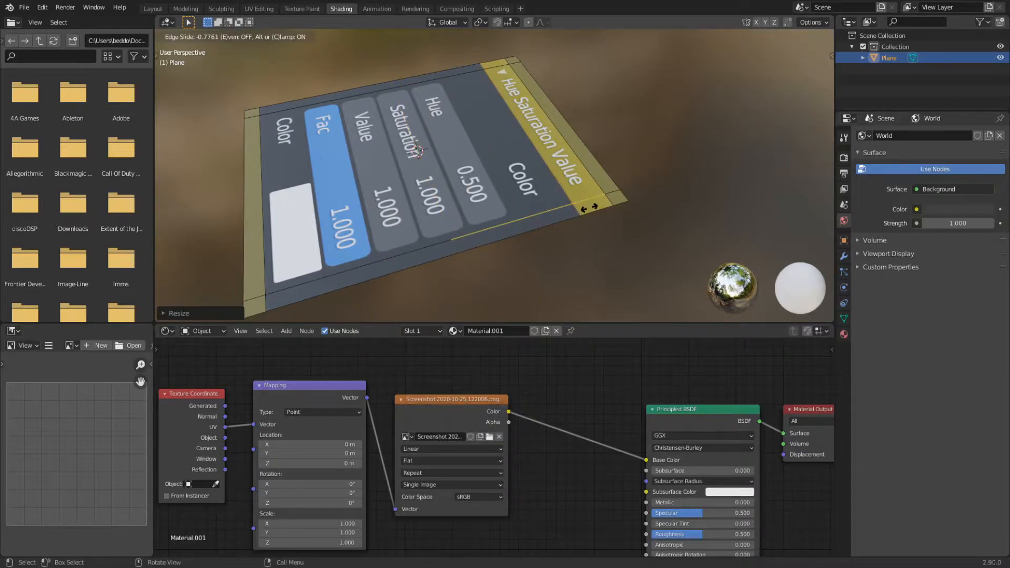
{"action": "left_click", "coordinate": [589, 208]}
Step: Crease the inner edge loops that frame the node body and its yellow header
{"action": "middle_click_drag", "start_coordinate": [578, 227], "coordinate": [597, 216]}
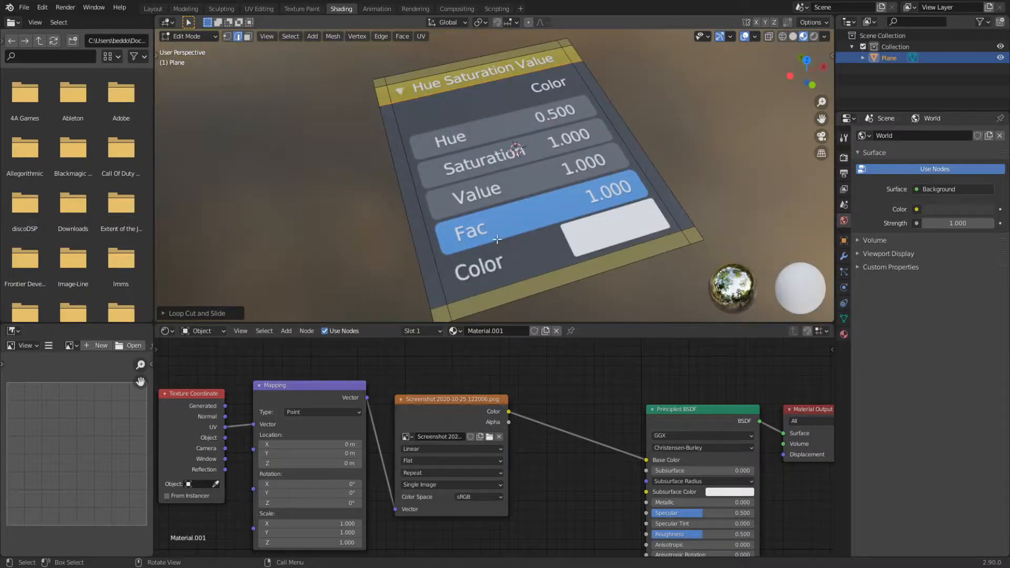
{"action": "left_click", "coordinate": [659, 189], "text": "alt"}
{"action": "left_click", "coordinate": [666, 236], "text": "alt+shift"}
{"action": "left_click", "coordinate": [439, 280], "text": "alt+shift"}
{"action": "left_click", "coordinate": [439, 75], "text": "alt+shift"}
{"action": "left_click", "coordinate": [443, 89], "text": "alt+shift"}
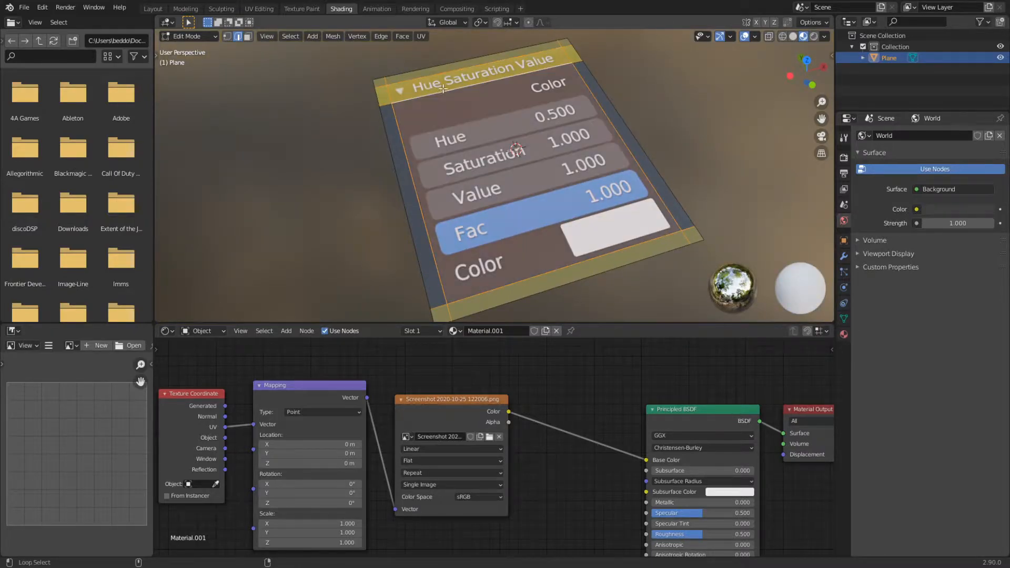
{"action": "middle_click_drag", "start_coordinate": [511, 157], "coordinate": [579, 226]}
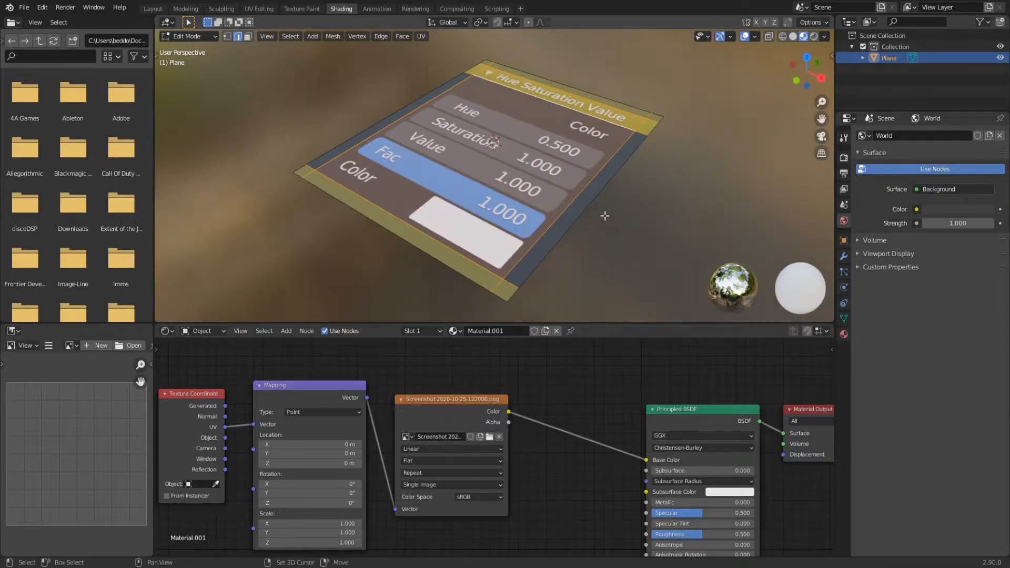
{"action": "key", "text": "shift+e"}
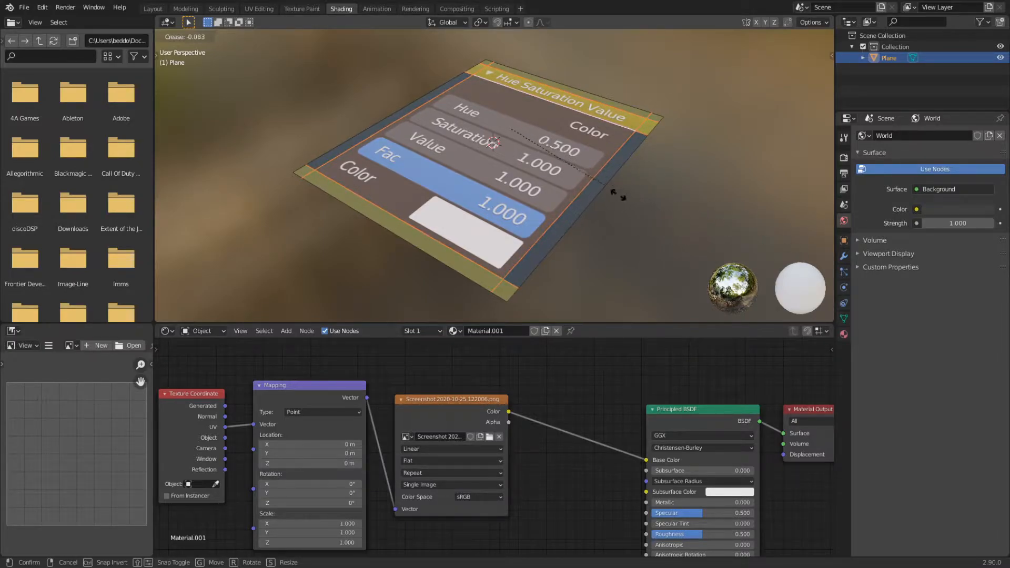
{"action": "key", "text": "Return"}
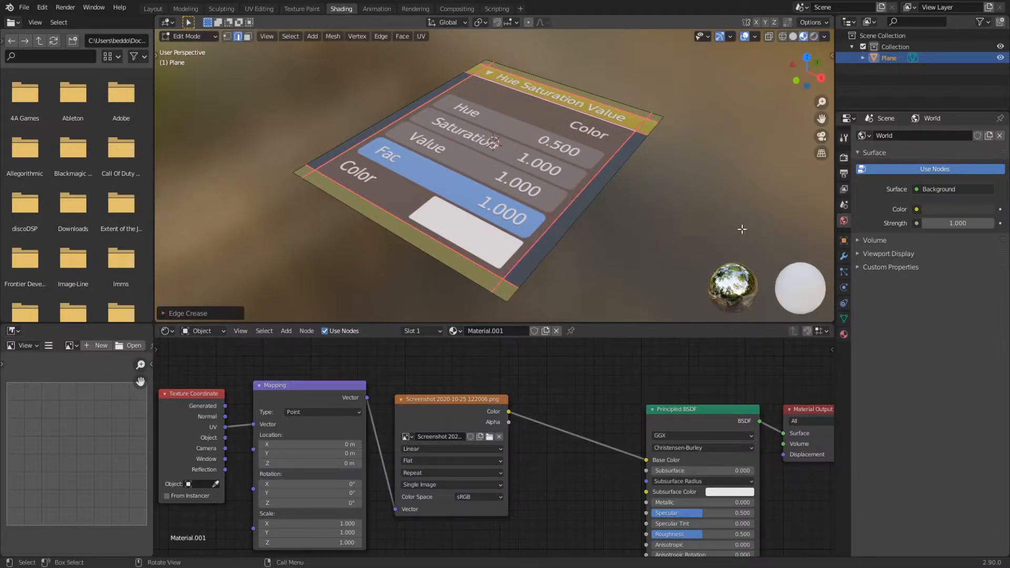
Step: In face selection, select the outer border faces along both long sides, the end opposite the header and its corners
{"action": "middle_click_drag", "start_coordinate": [741, 229], "coordinate": [606, 247]}
{"action": "key", "text": "3"}
{"action": "left_click", "coordinate": [467, 283]}
{"action": "middle_click_drag", "start_coordinate": [446, 216], "coordinate": [418, 216]}
{"action": "left_click", "coordinate": [228, 37]}
{"action": "left_click", "coordinate": [238, 37]}
{"action": "left_click", "coordinate": [249, 37]}
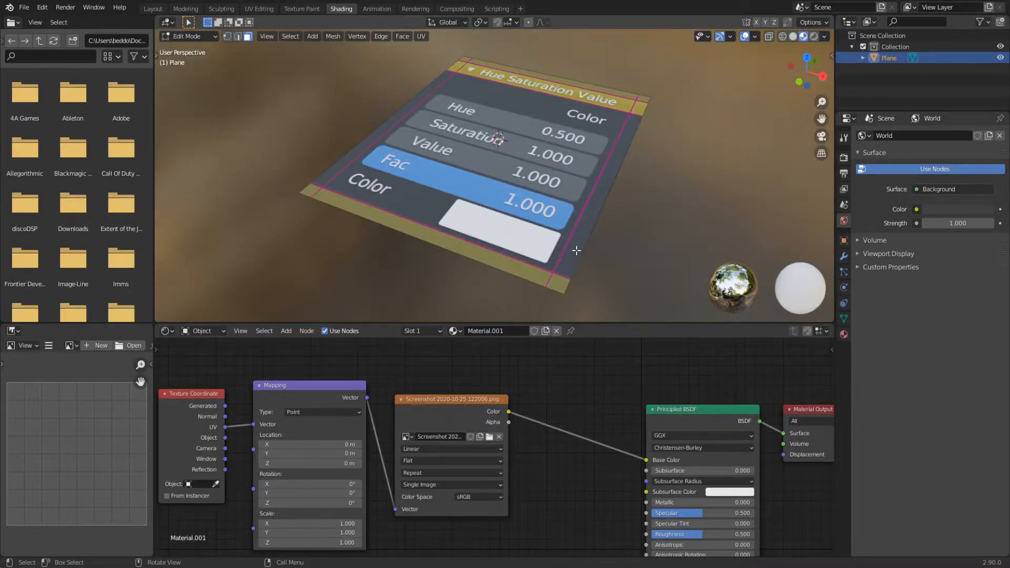
{"action": "left_click", "coordinate": [577, 250]}
{"action": "left_click", "coordinate": [556, 286], "text": "shift"}
{"action": "left_click", "coordinate": [524, 273], "text": "shift"}
{"action": "left_click", "coordinate": [313, 189], "text": "shift"}
{"action": "left_click", "coordinate": [325, 177], "text": "shift"}
{"action": "middle_click_drag", "start_coordinate": [494, 119], "coordinate": [507, 152], "text": "shift"}
{"action": "middle_click_drag", "start_coordinate": [506, 154], "coordinate": [532, 186]}
{"action": "middle_click_drag", "start_coordinate": [514, 121], "coordinate": [500, 138], "text": "shift"}
{"action": "middle_click_drag", "start_coordinate": [533, 161], "coordinate": [494, 124]}
{"action": "middle_click_drag", "start_coordinate": [543, 206], "coordinate": [524, 145], "text": "shift"}
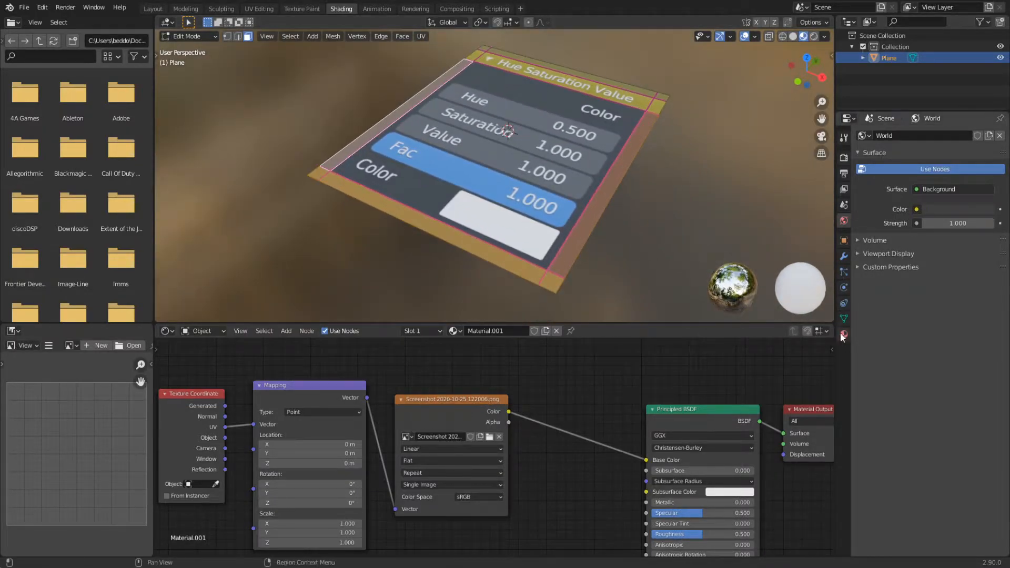
Step: Add a second material slot to the plane with a new material named Grey
{"action": "left_click", "coordinate": [844, 334]}
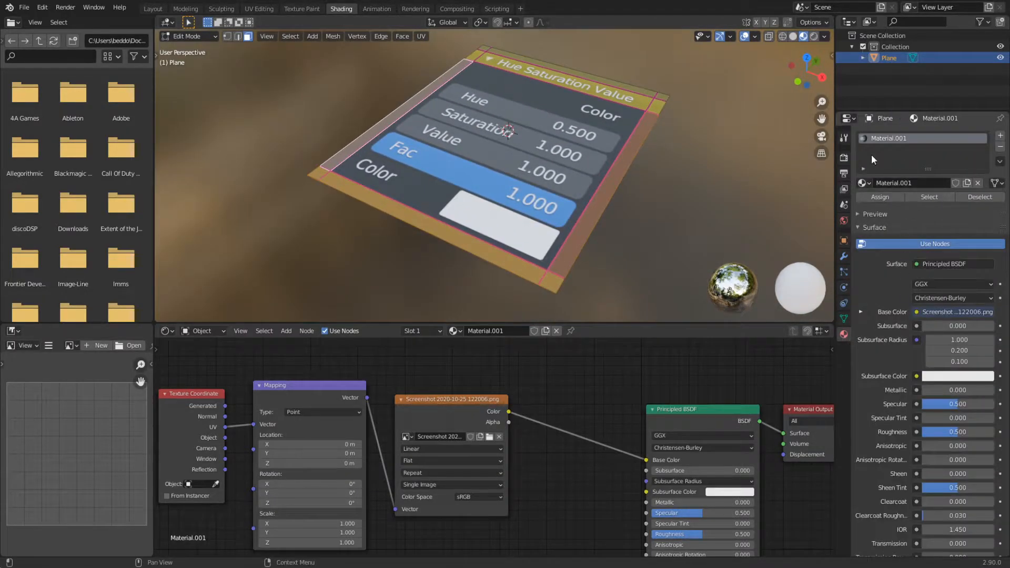
{"action": "left_click", "coordinate": [1000, 136]}
{"action": "left_click", "coordinate": [919, 207]}
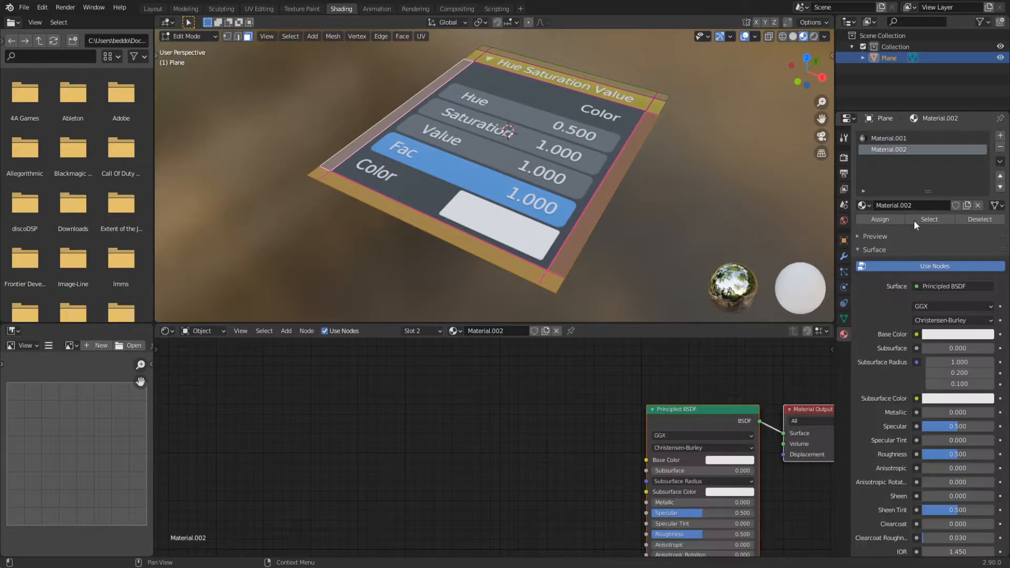
{"action": "left_click", "coordinate": [903, 205]}
{"action": "type", "text": "Grey"}
{"action": "key", "text": "Return"}
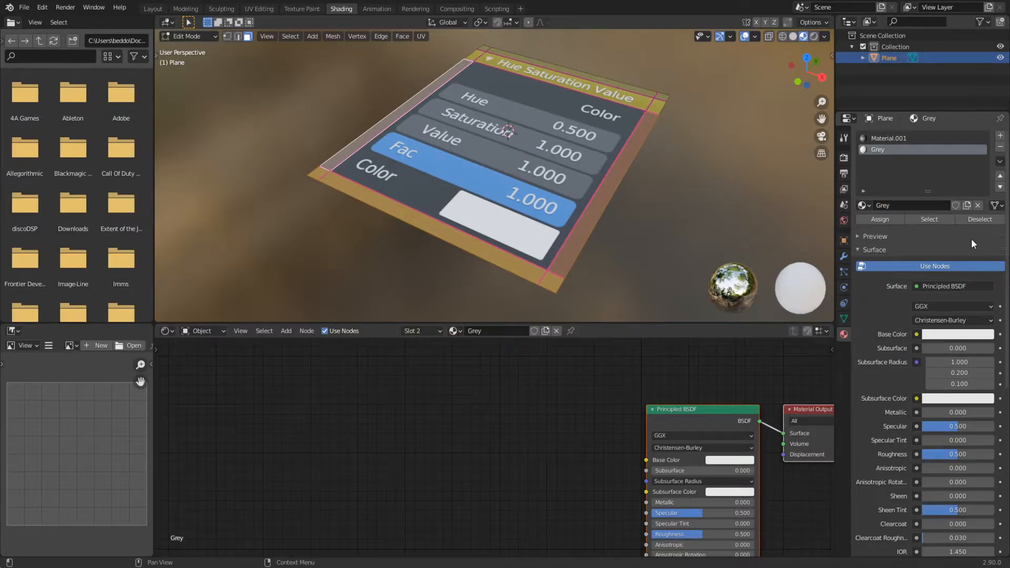
Step: Rename the plane's original screenshot material to Texture
{"action": "left_click", "coordinate": [887, 140]}
{"action": "left_click", "coordinate": [912, 204]}
{"action": "type", "text": "Texture"}
{"action": "key", "text": "Return"}
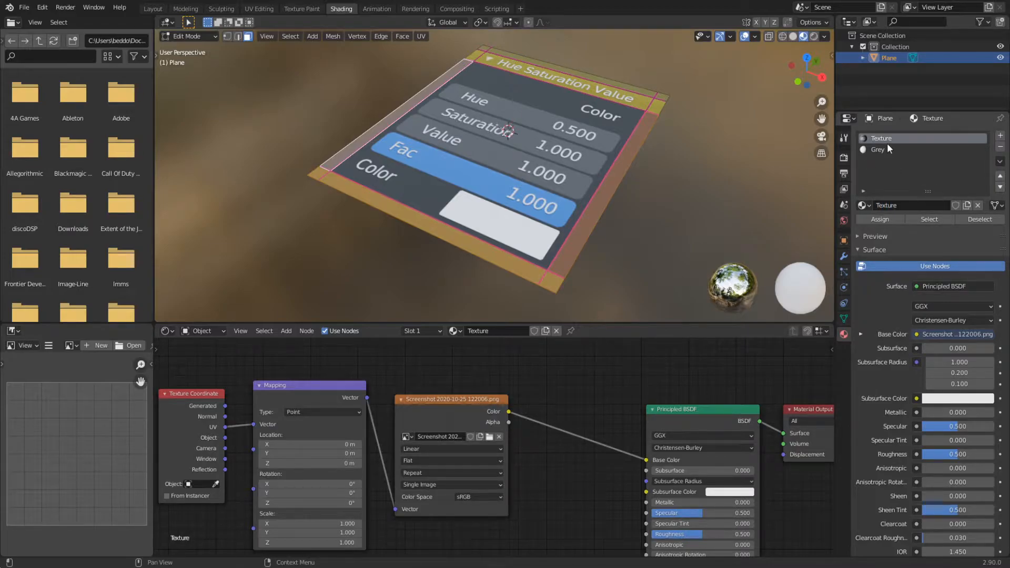
Step: Set the Grey material's base color by sampling the grey body of the Principled BSDF node
{"action": "left_click", "coordinate": [919, 150]}
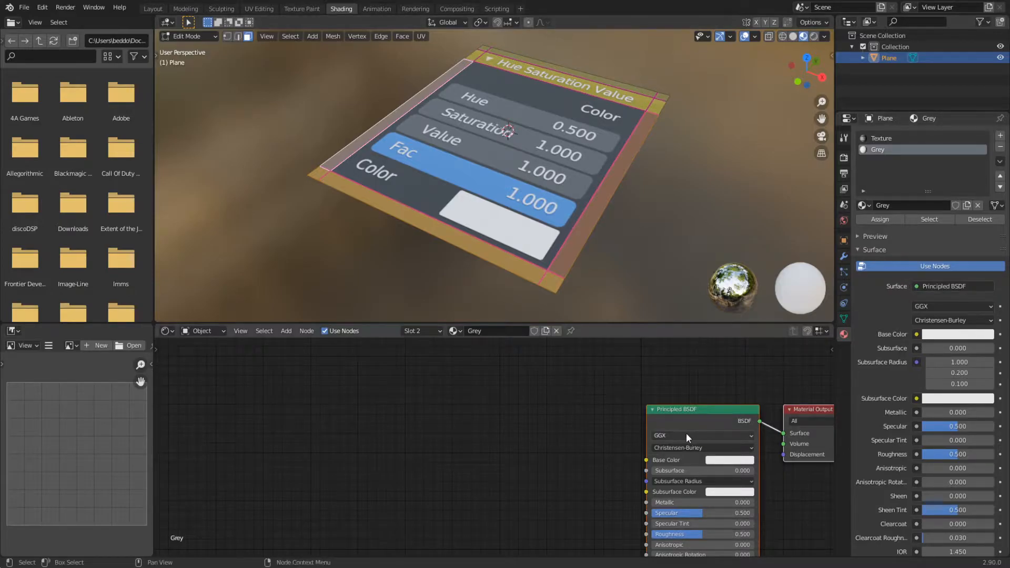
{"action": "middle_click_drag", "start_coordinate": [684, 436], "coordinate": [595, 410]}
{"action": "scroll", "coordinate": [595, 411], "scroll_direction": "up", "scroll_amount": 3}
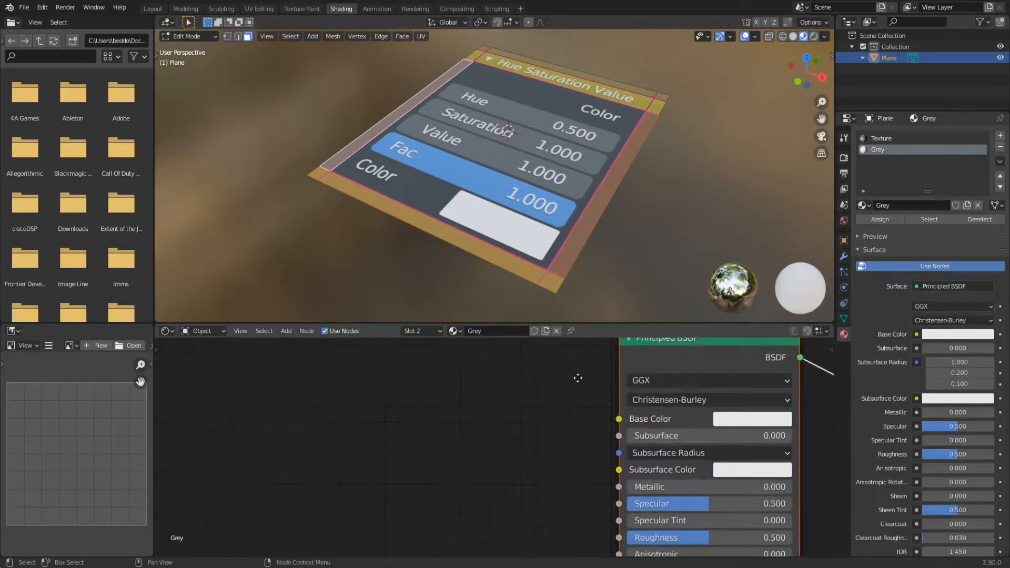
{"action": "left_click", "coordinate": [949, 335]}
{"action": "left_click", "coordinate": [983, 287]}
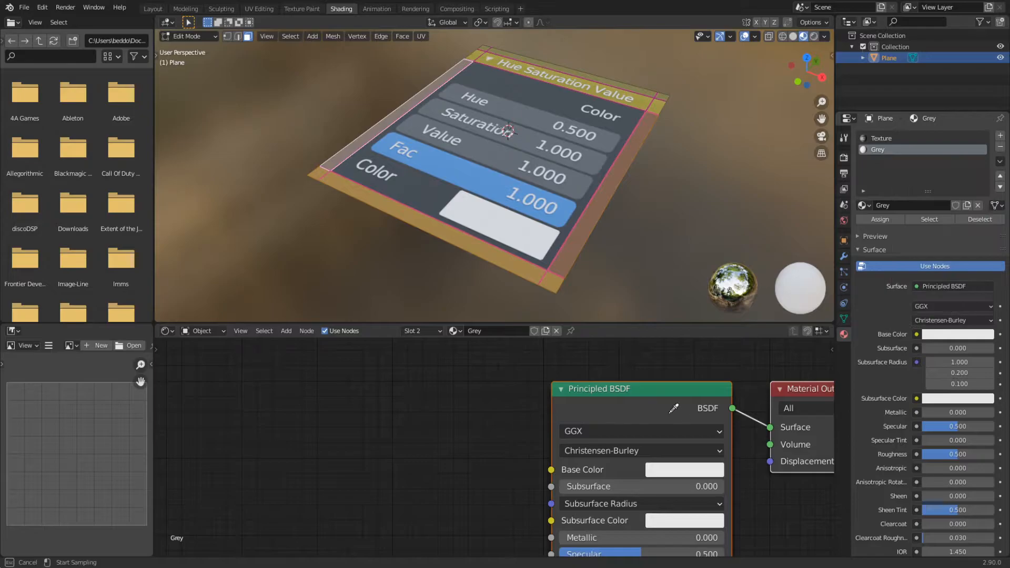
{"action": "left_click", "coordinate": [706, 460]}
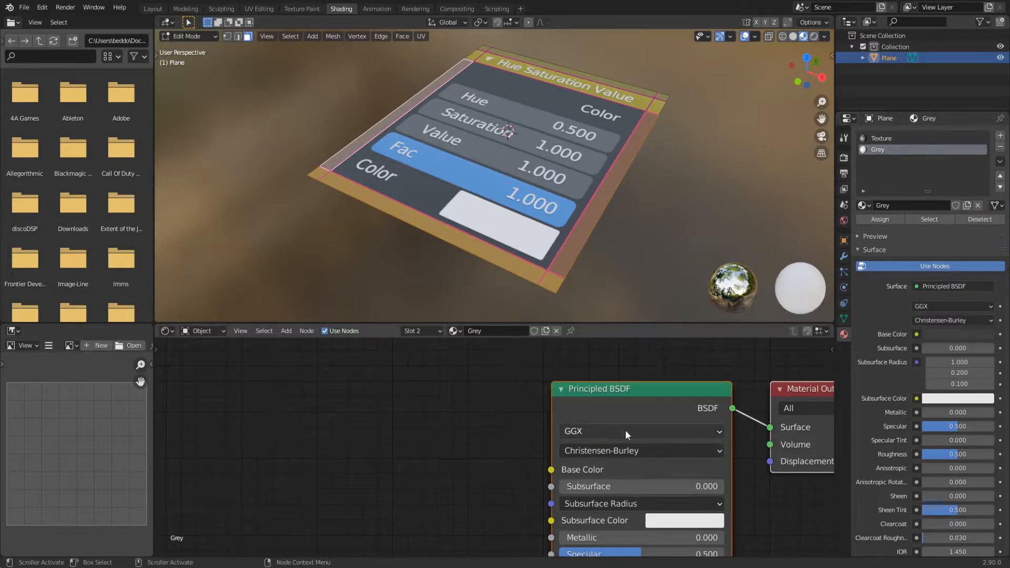
Step: Assign the Grey material to the selected border faces and leave mesh editing
{"action": "scroll", "coordinate": [622, 431], "scroll_direction": "up", "scroll_amount": 2}
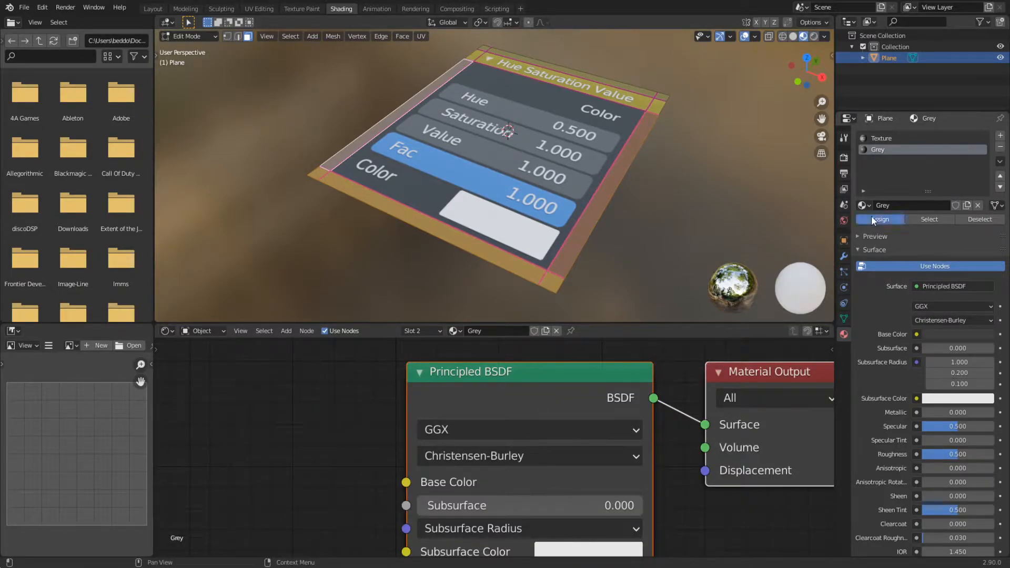
{"action": "left_click", "coordinate": [872, 217]}
{"action": "key", "text": "Tab"}
{"action": "middle_click_drag", "start_coordinate": [519, 235], "coordinate": [466, 227]}
{"action": "scroll", "coordinate": [465, 223], "scroll_direction": "up", "scroll_amount": 6}
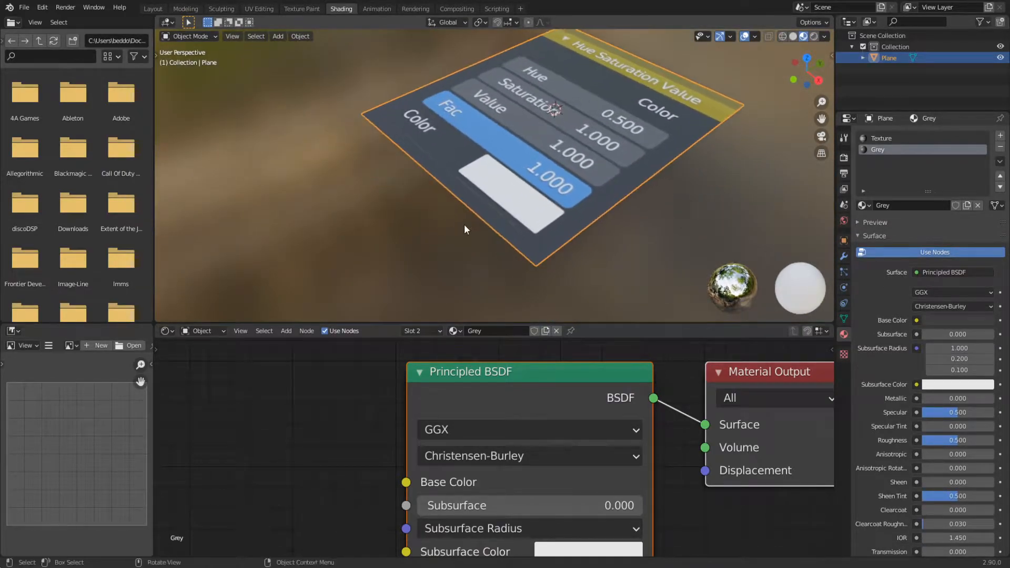
{"action": "scroll", "coordinate": [510, 232], "scroll_direction": "down", "scroll_amount": 4}
Step: Slide the inner edge loop at the end opposite the header slightly toward the node body
{"action": "key", "text": "Tab"}
{"action": "key", "text": "2"}
{"action": "left_click", "coordinate": [542, 261]}
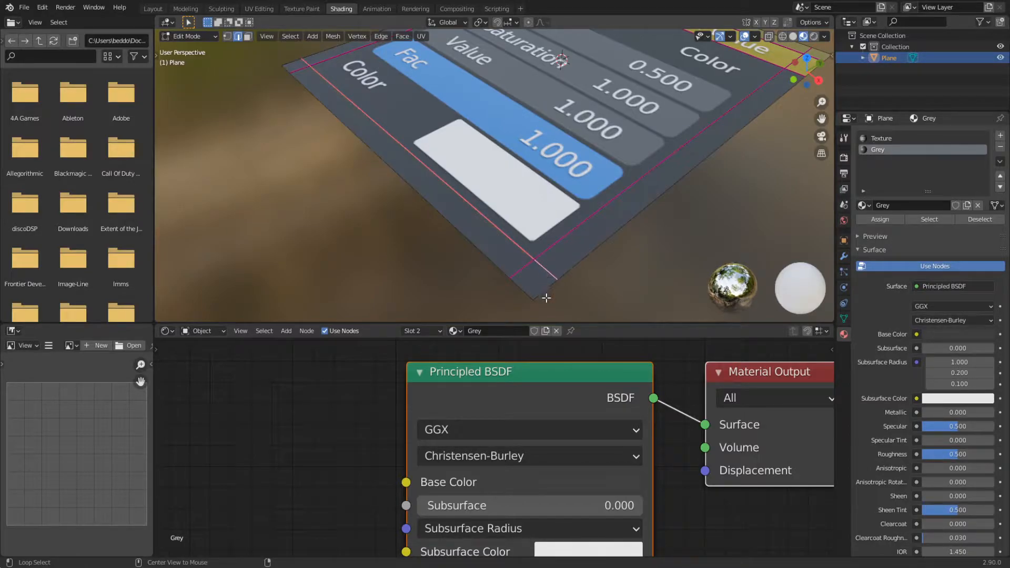
{"action": "left_click", "coordinate": [491, 233]}
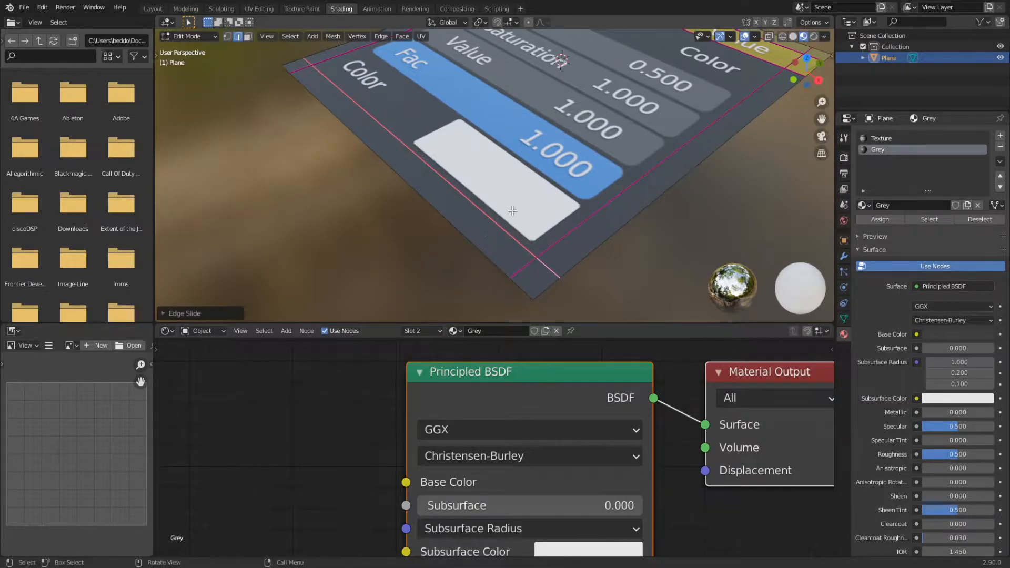
Step: Examine the seam between the grey border and the textured body near the Color row
{"action": "key", "text": "Tab"}
{"action": "middle_click_drag", "start_coordinate": [519, 218], "coordinate": [562, 191]}
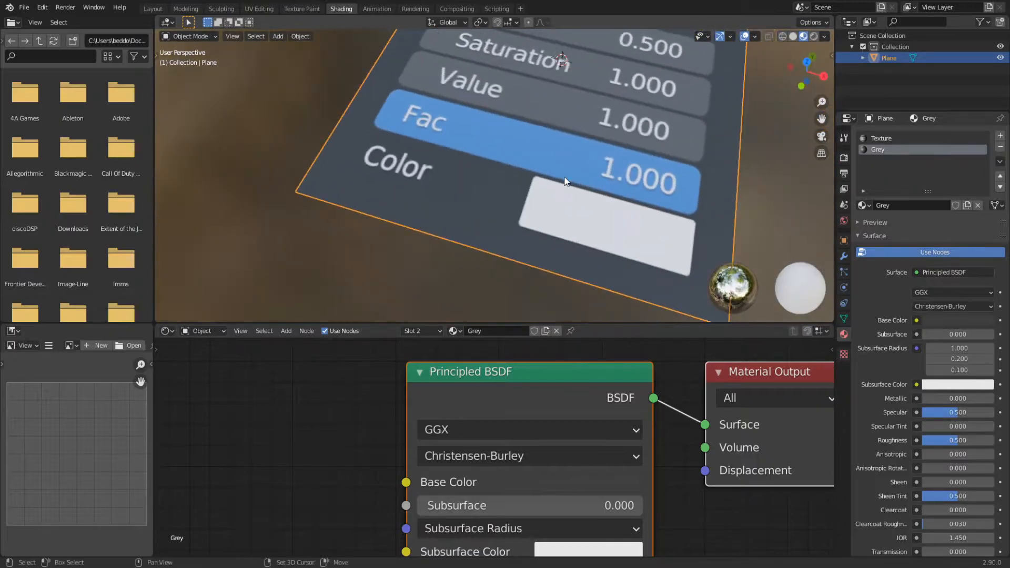
{"action": "scroll", "coordinate": [557, 193], "scroll_direction": "down", "scroll_amount": 4}
{"action": "scroll", "coordinate": [520, 215], "scroll_direction": "up", "scroll_amount": 4}
{"action": "scroll", "coordinate": [508, 160], "scroll_direction": "up", "scroll_amount": 5}
{"action": "middle_click_drag", "start_coordinate": [399, 232], "coordinate": [442, 210], "text": "shift"}
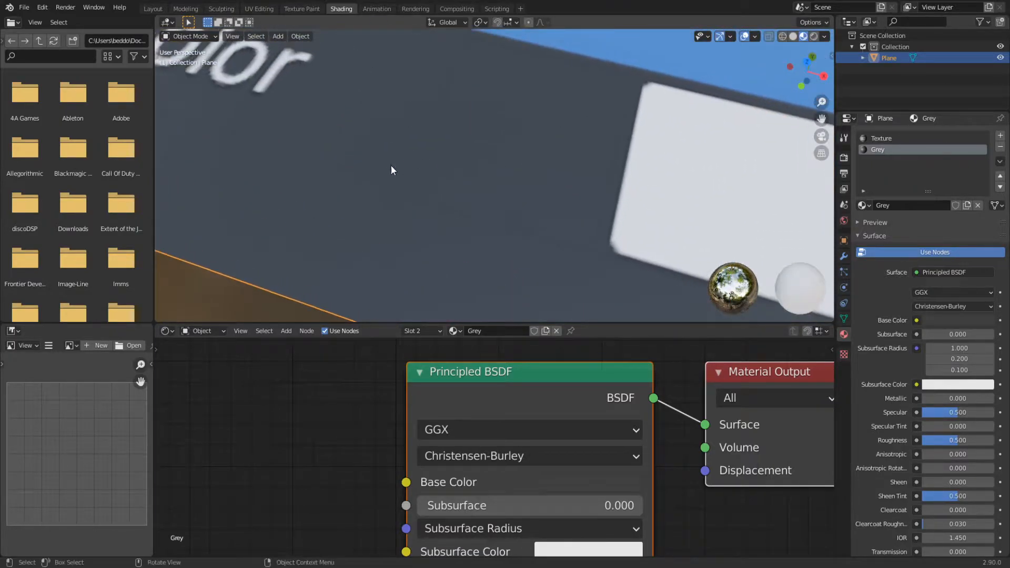
{"action": "scroll", "coordinate": [385, 190], "scroll_direction": "down", "scroll_amount": 5}
{"action": "scroll", "coordinate": [496, 165], "scroll_direction": "down", "scroll_amount": 4}
Step: Select the outer border faces around the yellow header in the mesh
{"action": "mouse_move", "coordinate": [496, 166]}
{"action": "middle_mouse_down"}
{"action": "mouse_move", "coordinate": [534, 127]}
{"action": "mouse_move", "coordinate": [489, 172]}
{"action": "middle_mouse_up"}
{"action": "scroll", "coordinate": [475, 185], "scroll_direction": "up", "scroll_amount": 5}
{"action": "key", "text": "Tab"}
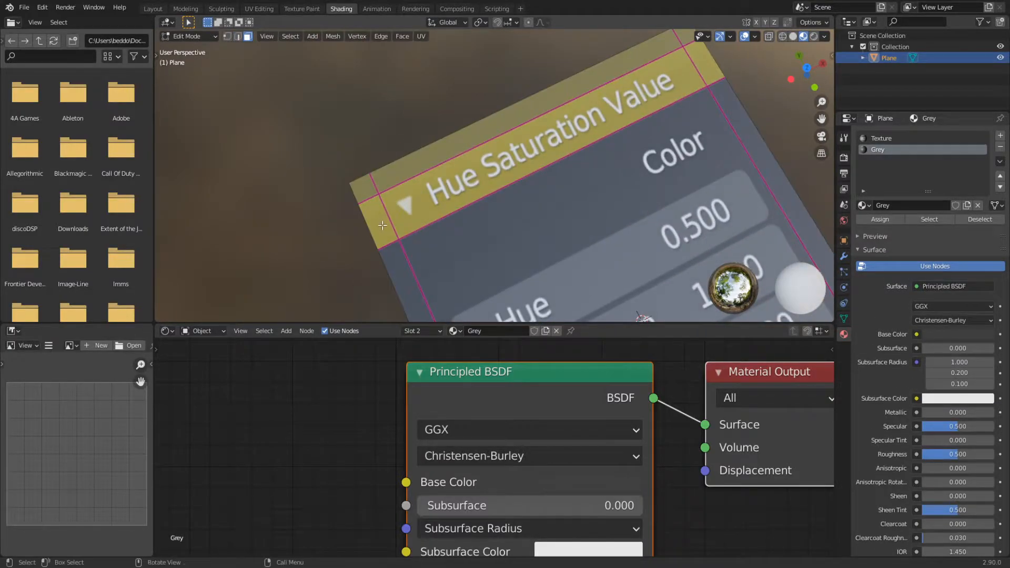
{"action": "left_click", "coordinate": [383, 225]}
{"action": "left_click", "coordinate": [390, 180], "text": "alt"}
{"action": "middle_click_drag", "start_coordinate": [516, 149], "coordinate": [404, 136]}
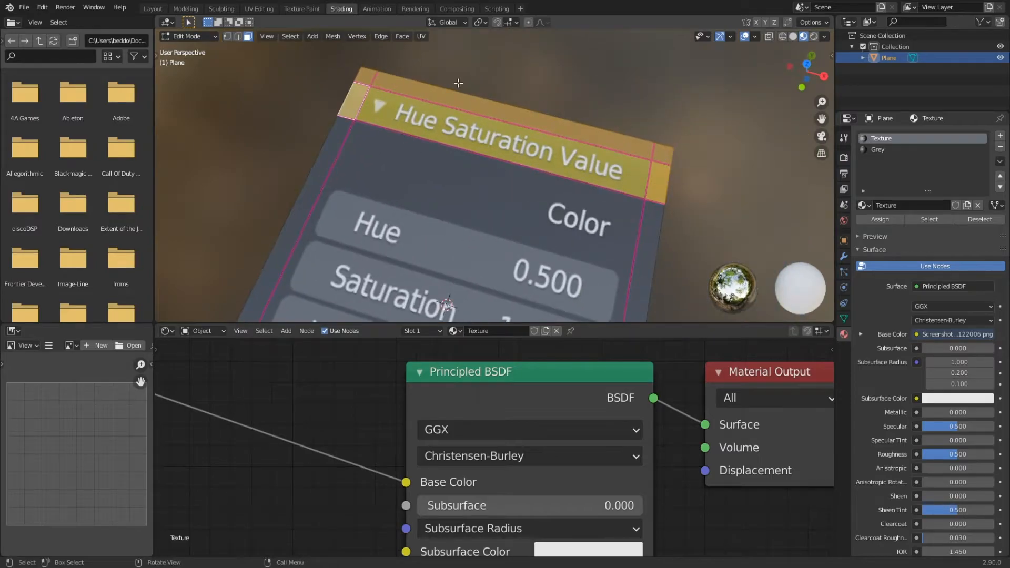
Step: Add a third material slot to the plane with a new material named Yellow
{"action": "left_click", "coordinate": [896, 207]}
{"action": "double_click", "coordinate": [892, 162]}
{"action": "type", "text": "Yellow"}
{"action": "key", "text": "Return"}
Step: Add a Hue Saturation Value node beside the Principled BSDF in the Yellow material as a color reference
{"action": "left_click", "coordinate": [953, 335]}
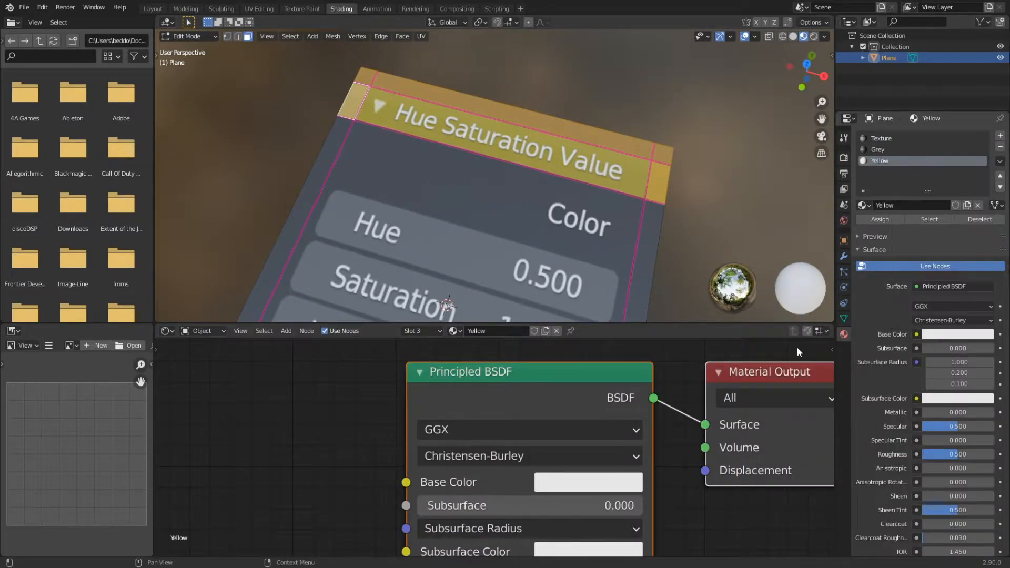
{"action": "middle_click_drag", "start_coordinate": [313, 461], "coordinate": [456, 415]}
{"action": "key", "text": "shift+a"}
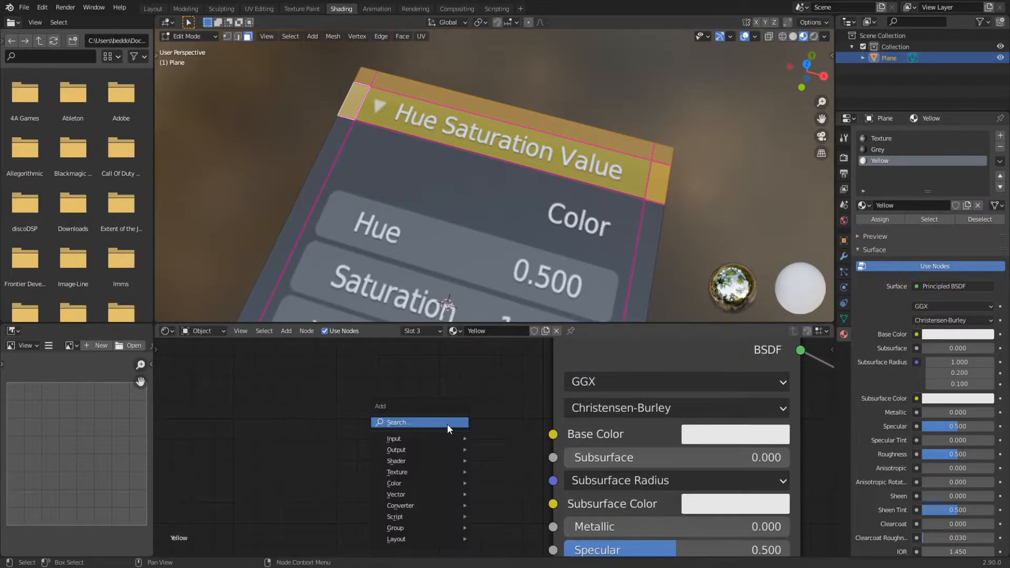
{"action": "left_click", "coordinate": [433, 422]}
{"action": "type", "text": "hue"}
{"action": "key", "text": "Return"}
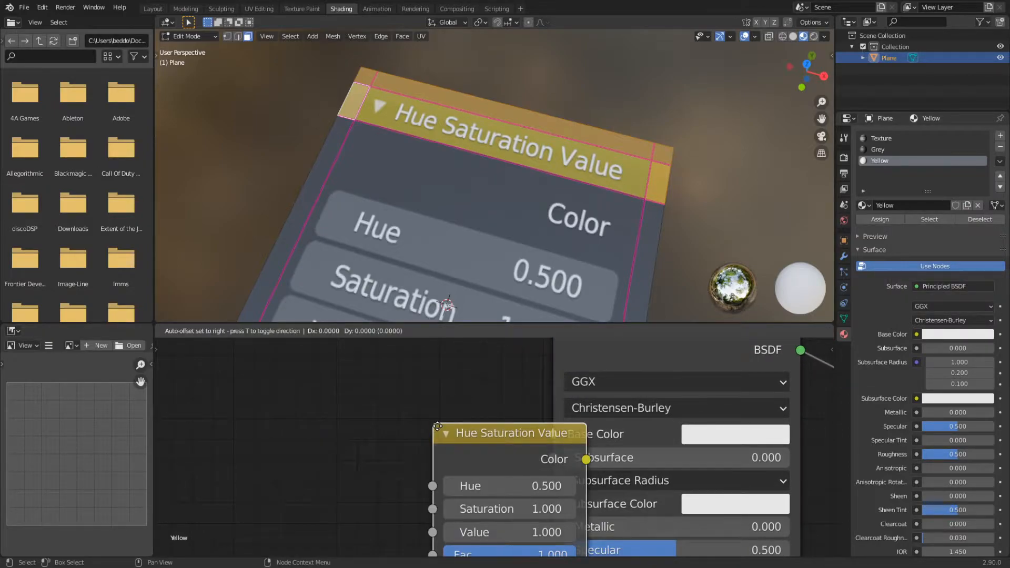
{"action": "left_click", "coordinate": [384, 383]}
Step: Sample the Hue Saturation Value node's yellow header as the Yellow material's base color and delete that node
{"action": "left_click", "coordinate": [957, 334]}
{"action": "left_click", "coordinate": [986, 283]}
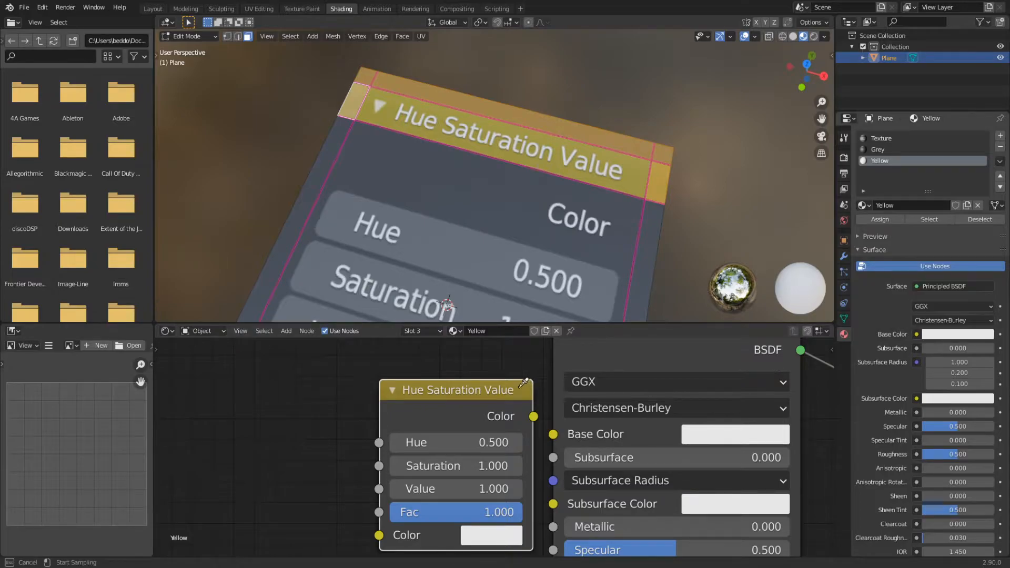
{"action": "left_click", "coordinate": [519, 388]}
{"action": "key", "text": "x"}
Step: Extrude all faces of the plane about 0.1 m along their normal to form a thick slab
{"action": "key", "text": "Tab"}
{"action": "middle_click_drag", "start_coordinate": [549, 197], "coordinate": [539, 163]}
{"action": "scroll", "coordinate": [529, 205], "scroll_direction": "down", "scroll_amount": 3}
{"action": "middle_click_drag", "start_coordinate": [499, 248], "coordinate": [551, 215], "text": "shift"}
{"action": "scroll", "coordinate": [520, 238], "scroll_direction": "up", "scroll_amount": 2}
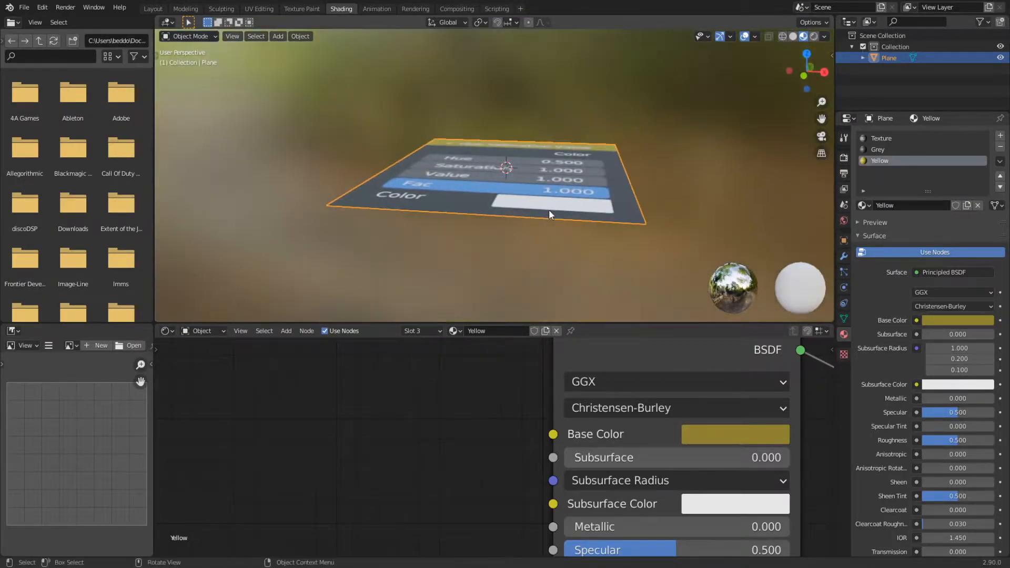
{"action": "middle_click_drag", "start_coordinate": [603, 133], "coordinate": [548, 151]}
{"action": "scroll", "coordinate": [548, 151], "scroll_direction": "down", "scroll_amount": 3}
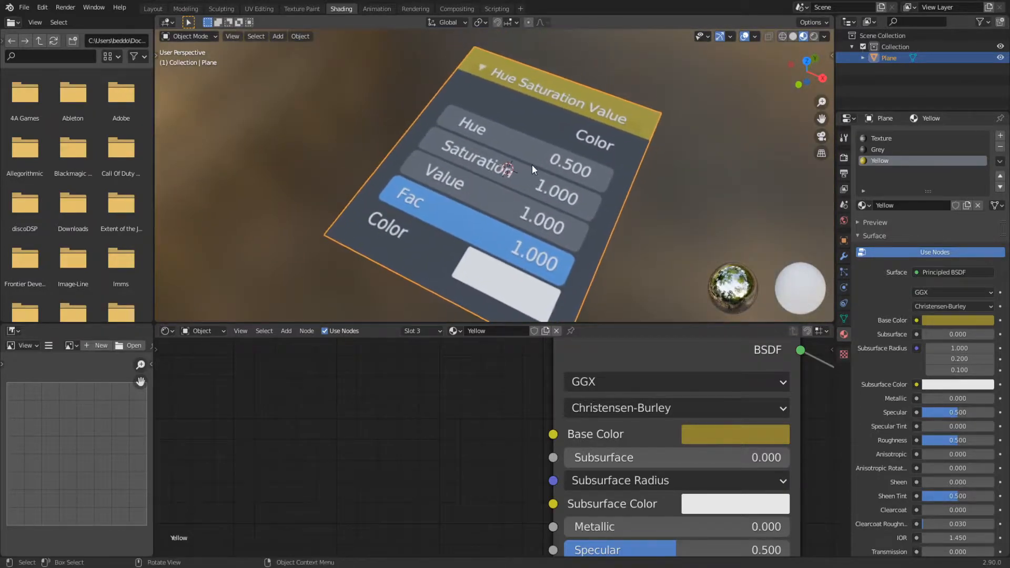
{"action": "key", "text": "Tab"}
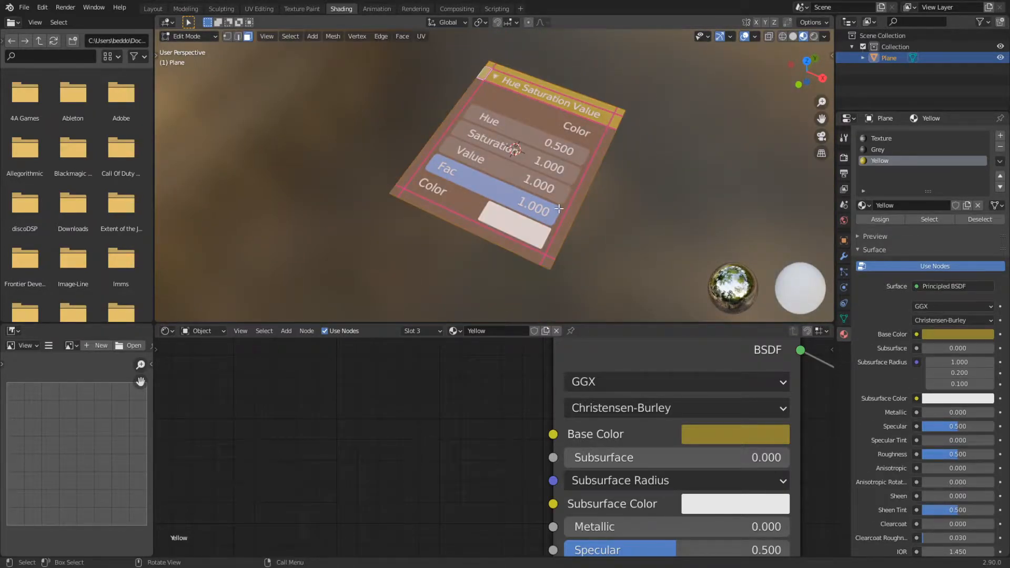
{"action": "middle_click_drag", "start_coordinate": [565, 221], "coordinate": [541, 200]}
{"action": "key", "text": "e"}
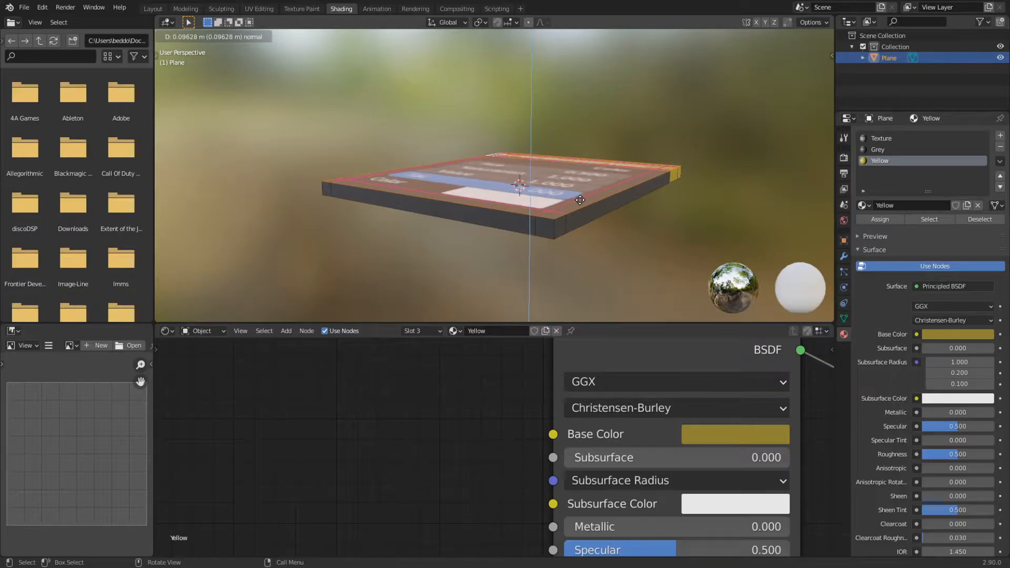
{"action": "left_click", "coordinate": [573, 206]}
{"action": "scroll", "coordinate": [546, 245], "scroll_direction": "up", "scroll_amount": 4}
{"action": "middle_click_drag", "start_coordinate": [546, 244], "coordinate": [555, 207]}
{"action": "middle_click_drag", "start_coordinate": [600, 171], "coordinate": [505, 159]}
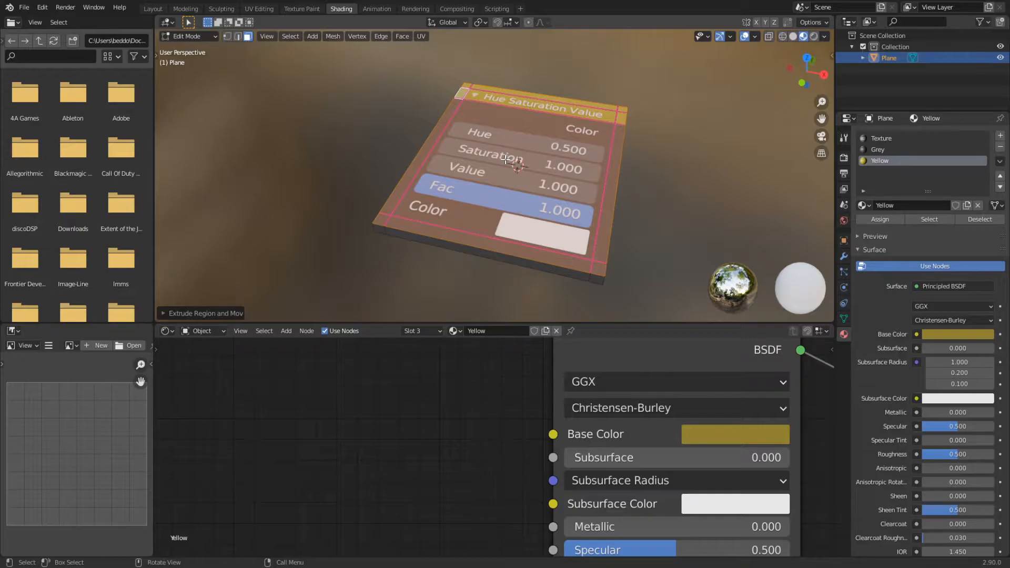
Step: Leave mesh editing and add a Subdivision Surface modifier to the slab
{"action": "key", "text": "Tab"}
{"action": "middle_click_drag", "start_coordinate": [506, 159], "coordinate": [516, 205]}
{"action": "left_click", "coordinate": [844, 257]}
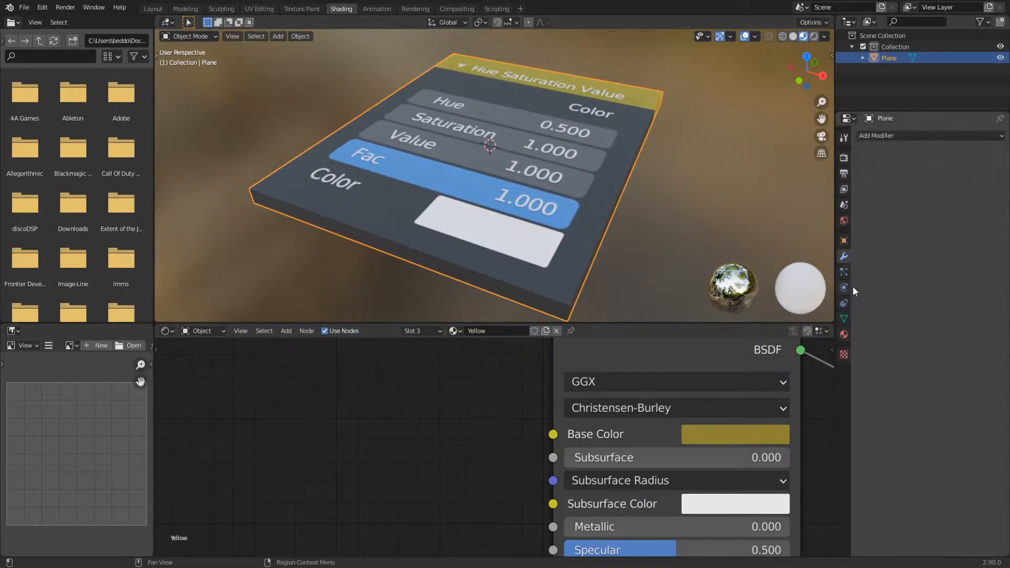
{"action": "left_click", "coordinate": [897, 135]}
{"action": "left_click", "coordinate": [801, 322]}
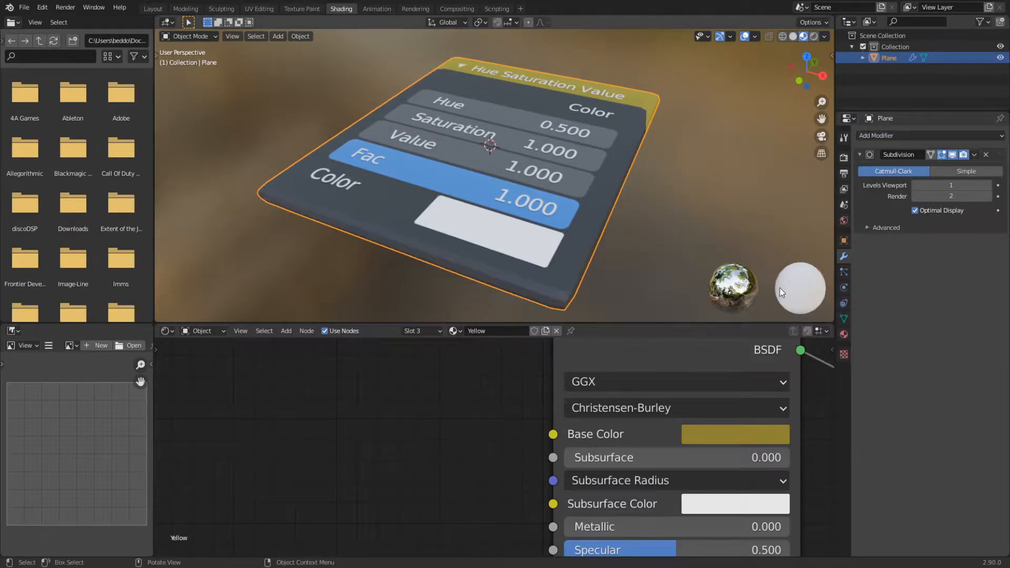
Step: Shade the slab smooth and set the Subdivision modifier's viewport level to 2
{"action": "right_click", "coordinate": [535, 257]}
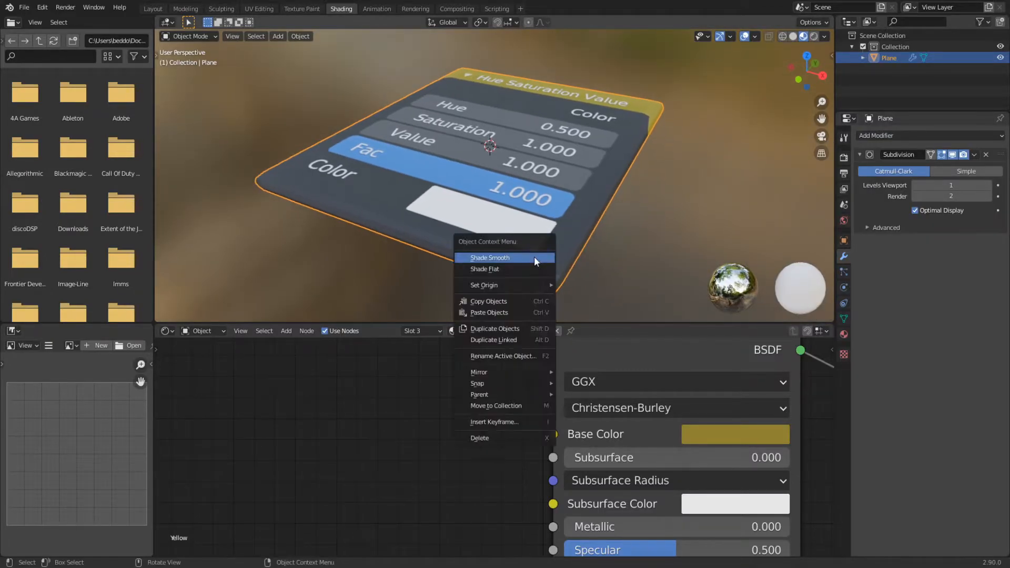
{"action": "left_click", "coordinate": [503, 259]}
{"action": "mouse_move", "coordinate": [594, 194]}
{"action": "middle_mouse_down"}
{"action": "mouse_move", "coordinate": [520, 222]}
{"action": "mouse_move", "coordinate": [558, 179]}
{"action": "mouse_move", "coordinate": [575, 237]}
{"action": "mouse_move", "coordinate": [585, 233]}
{"action": "middle_mouse_up"}
{"action": "left_click", "coordinate": [989, 185]}
Step: Crease the short vertical edges on the slab's sides, at the header border and near the corners, to 1.000
{"action": "key", "text": "Tab"}
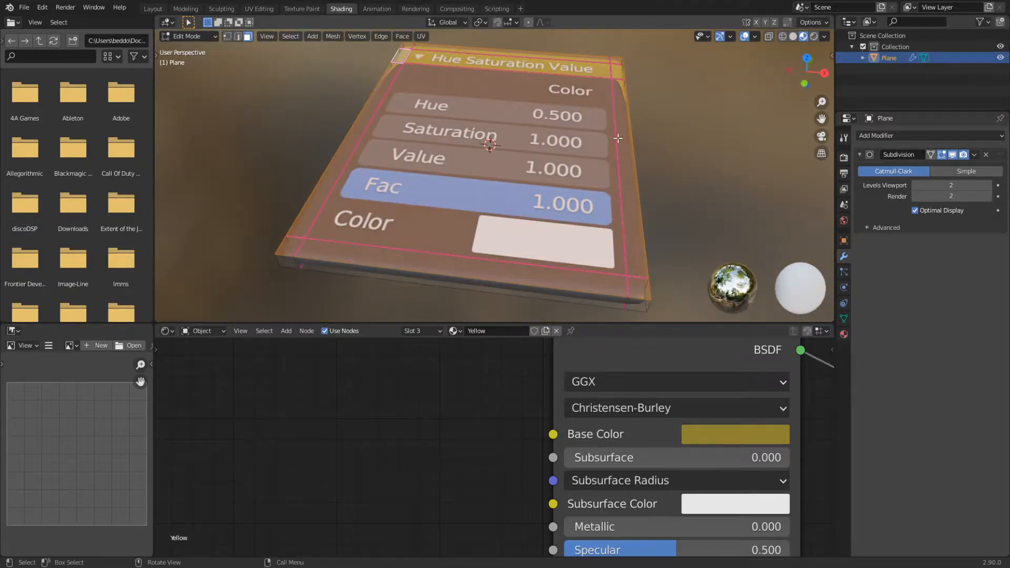
{"action": "key", "text": "Tab"}
{"action": "middle_click_drag", "start_coordinate": [626, 111], "coordinate": [566, 186]}
{"action": "key", "text": "Tab"}
{"action": "scroll", "coordinate": [589, 219], "scroll_direction": "up", "scroll_amount": 2}
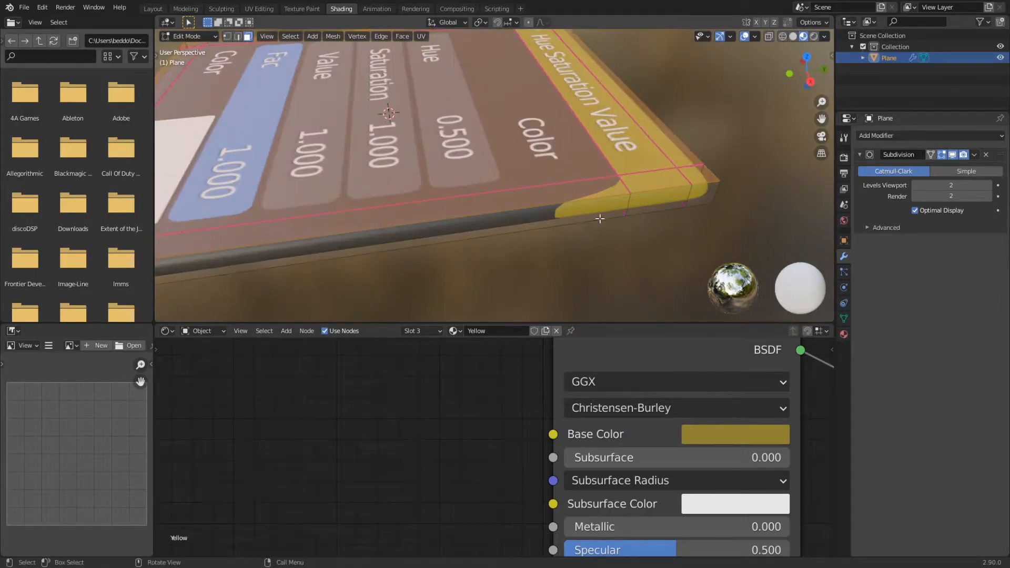
{"action": "left_click", "coordinate": [630, 206]}
{"action": "key", "text": "2"}
{"action": "key", "text": "alt+a"}
{"action": "middle_click_drag", "start_coordinate": [226, 268], "coordinate": [409, 219], "text": "shift"}
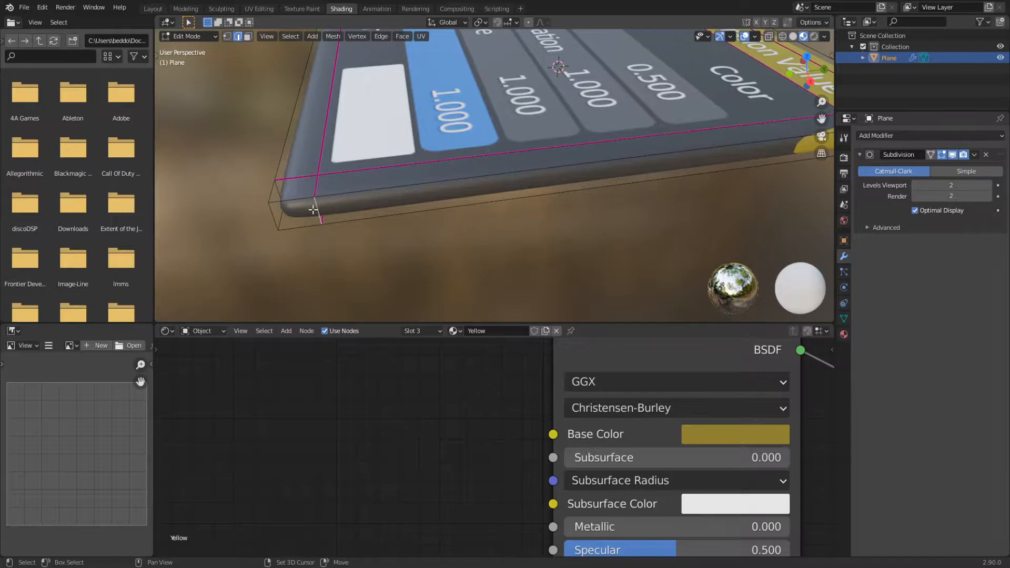
{"action": "middle_click_drag", "start_coordinate": [510, 211], "coordinate": [361, 221], "text": "shift"}
{"action": "middle_click_drag", "start_coordinate": [453, 208], "coordinate": [636, 165]}
{"action": "scroll", "coordinate": [636, 165], "scroll_direction": "down", "scroll_amount": 6}
{"action": "middle_click_drag", "start_coordinate": [498, 200], "coordinate": [476, 232]}
{"action": "key", "text": "shift+e"}
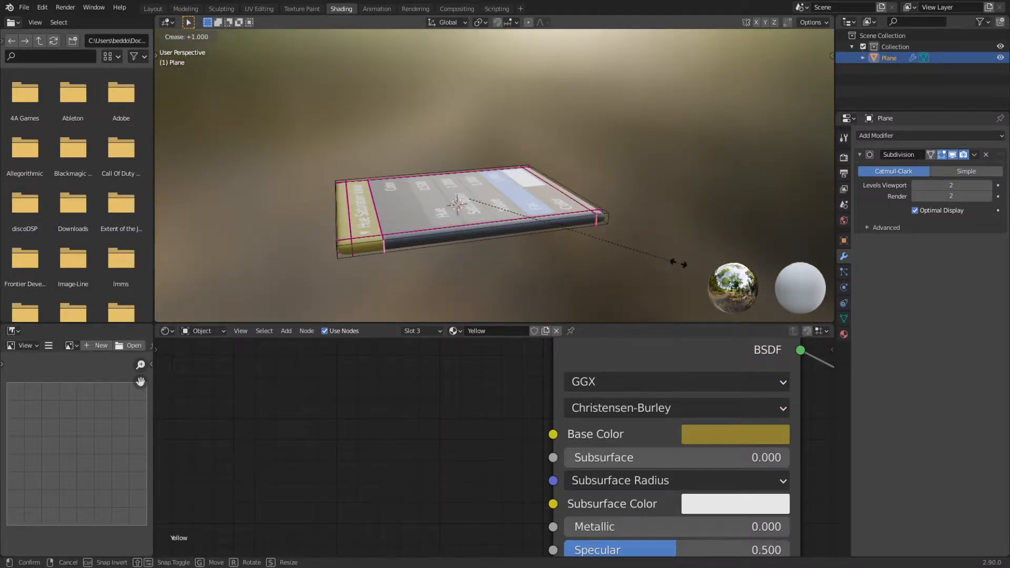
{"action": "left_click", "coordinate": [725, 258]}
Step: Leave mesh editing and inspect the slab's rounded sides and underside
{"action": "key", "text": "Tab"}
{"action": "middle_click_drag", "start_coordinate": [689, 205], "coordinate": [576, 145]}
{"action": "middle_click_drag", "start_coordinate": [576, 145], "coordinate": [516, 193]}
{"action": "scroll", "coordinate": [520, 146], "scroll_direction": "up", "scroll_amount": 3}
{"action": "scroll", "coordinate": [538, 154], "scroll_direction": "down", "scroll_amount": 5}
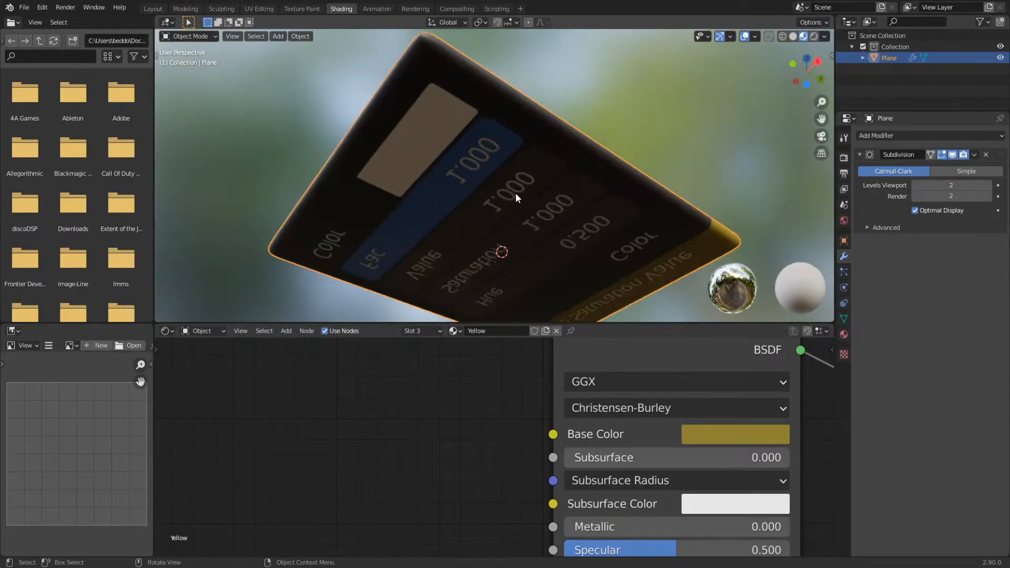
Step: Assign the Grey material to the slab's large back face and the Yellow material to the header strip behind it, and leave mesh editing
{"action": "key", "text": "Tab"}
{"action": "left_click", "coordinate": [536, 241]}
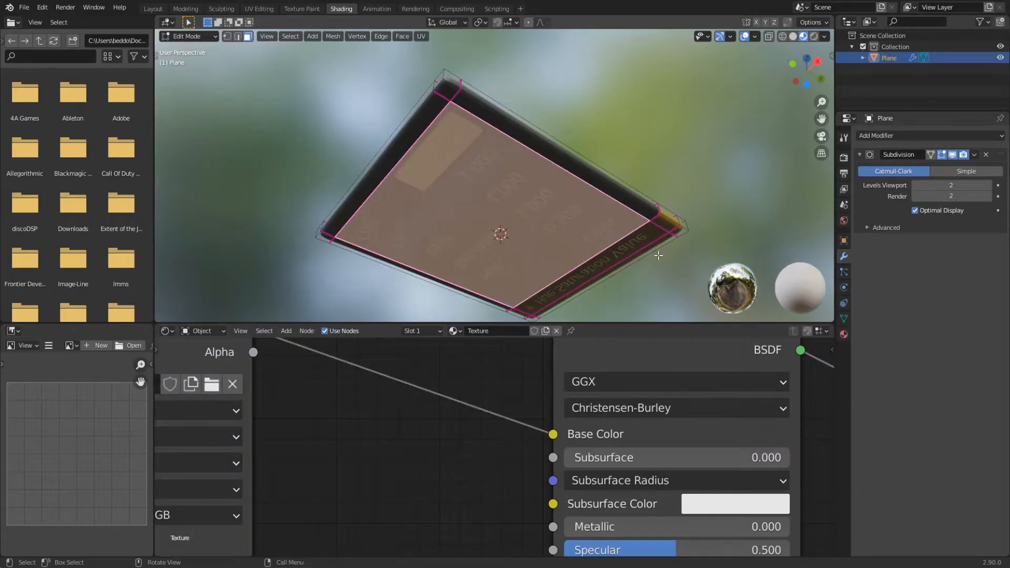
{"action": "left_click", "coordinate": [844, 335]}
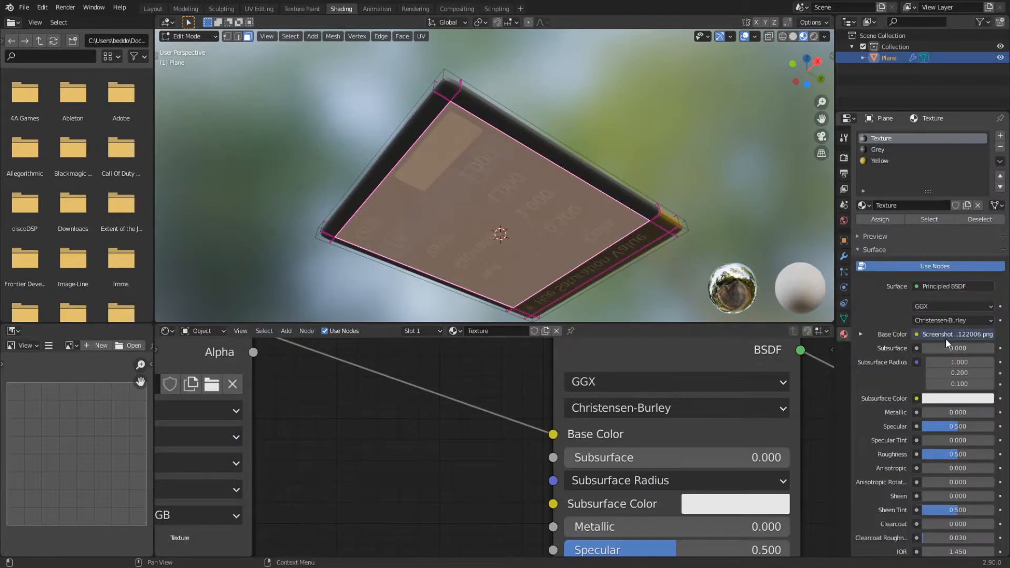
{"action": "left_click", "coordinate": [876, 150]}
{"action": "left_click", "coordinate": [881, 217]}
{"action": "left_click", "coordinate": [636, 238]}
{"action": "left_click", "coordinate": [871, 161]}
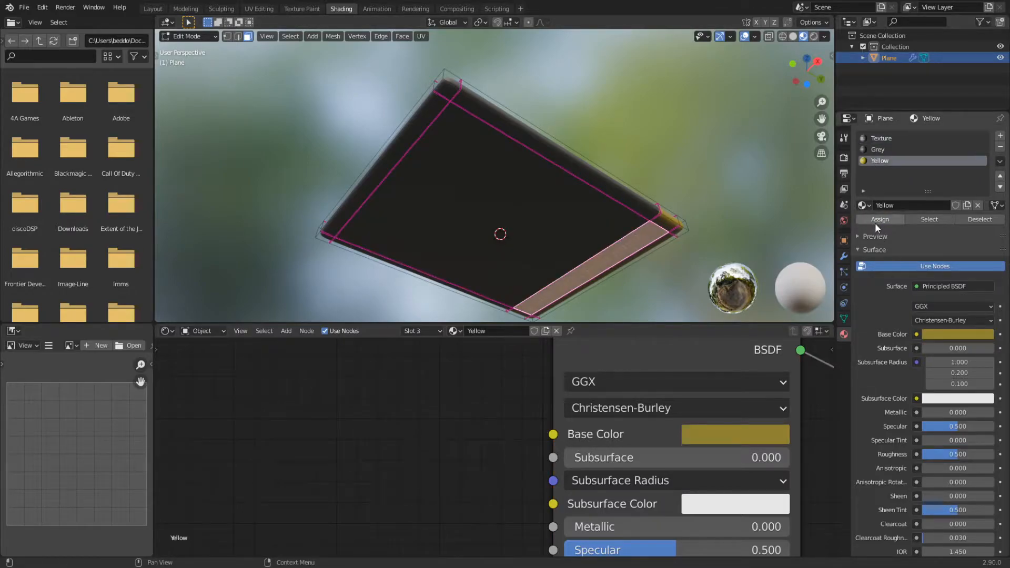
{"action": "key", "text": "Tab"}
Step: Switch to the Layout workspace with material preview shading and rotate the slab upright about the global X axis
{"action": "mouse_move", "coordinate": [578, 200]}
{"action": "middle_mouse_down"}
{"action": "mouse_move", "coordinate": [513, 187]}
{"action": "mouse_move", "coordinate": [421, 145]}
{"action": "mouse_move", "coordinate": [532, 227]}
{"action": "mouse_move", "coordinate": [606, 324]}
{"action": "mouse_move", "coordinate": [569, 61]}
{"action": "mouse_move", "coordinate": [499, 165]}
{"action": "mouse_move", "coordinate": [453, 194]}
{"action": "mouse_move", "coordinate": [570, 172]}
{"action": "mouse_move", "coordinate": [447, 244]}
{"action": "mouse_move", "coordinate": [461, 225]}
{"action": "mouse_move", "coordinate": [497, 244]}
{"action": "mouse_move", "coordinate": [582, 228]}
{"action": "middle_mouse_up"}
{"action": "left_click", "coordinate": [153, 9]}
{"action": "left_click", "coordinate": [804, 36]}
{"action": "key", "text": "s"}
{"action": "key", "text": "r"}
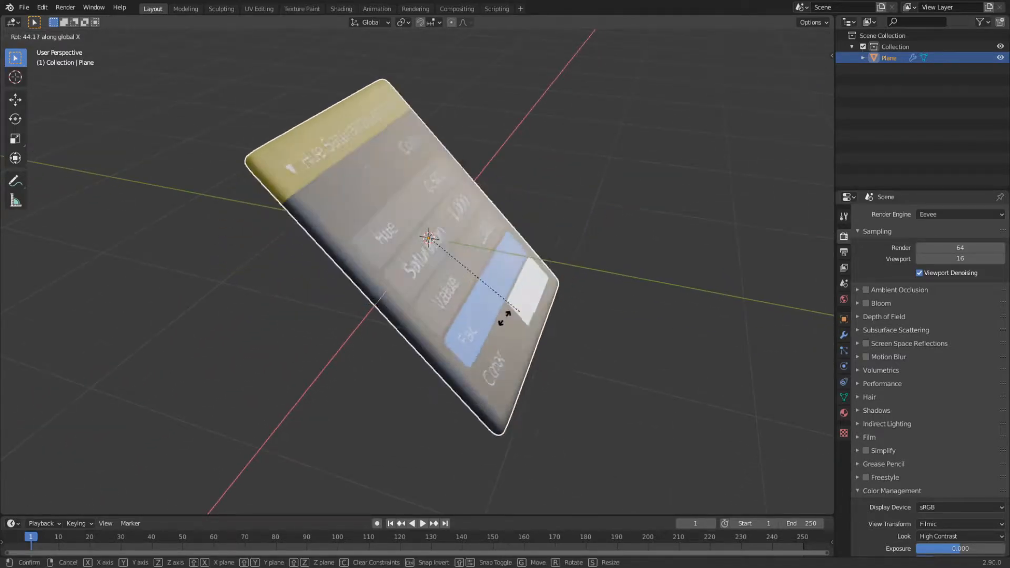
{"action": "left_click", "coordinate": [485, 339]}
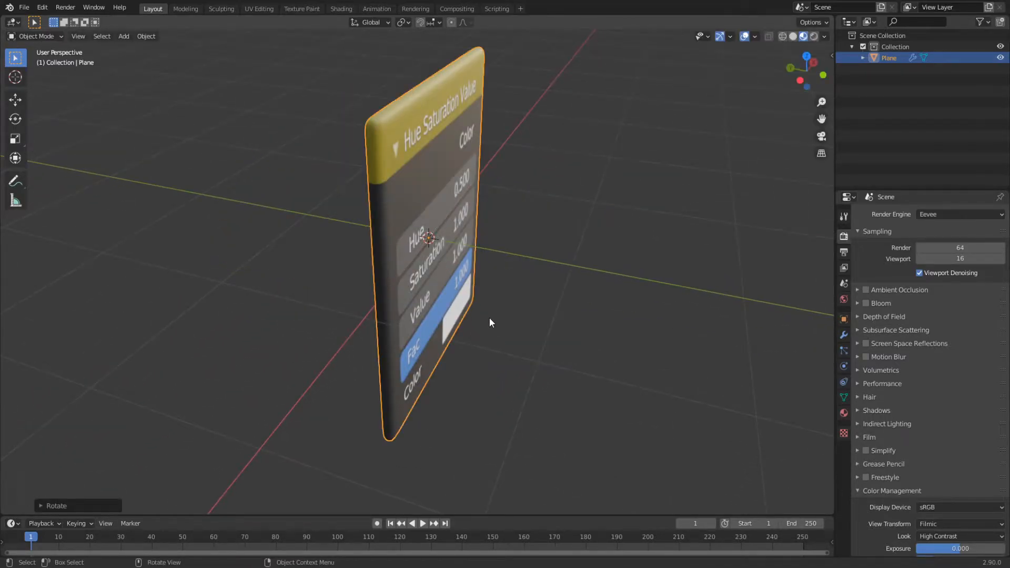
{"action": "middle_click_drag", "start_coordinate": [489, 317], "coordinate": [608, 286]}
Step: Select the slab's whole mesh in mesh editing and raise it 1 m along the global Z axis
{"action": "key", "text": "Tab"}
{"action": "key", "text": "a"}
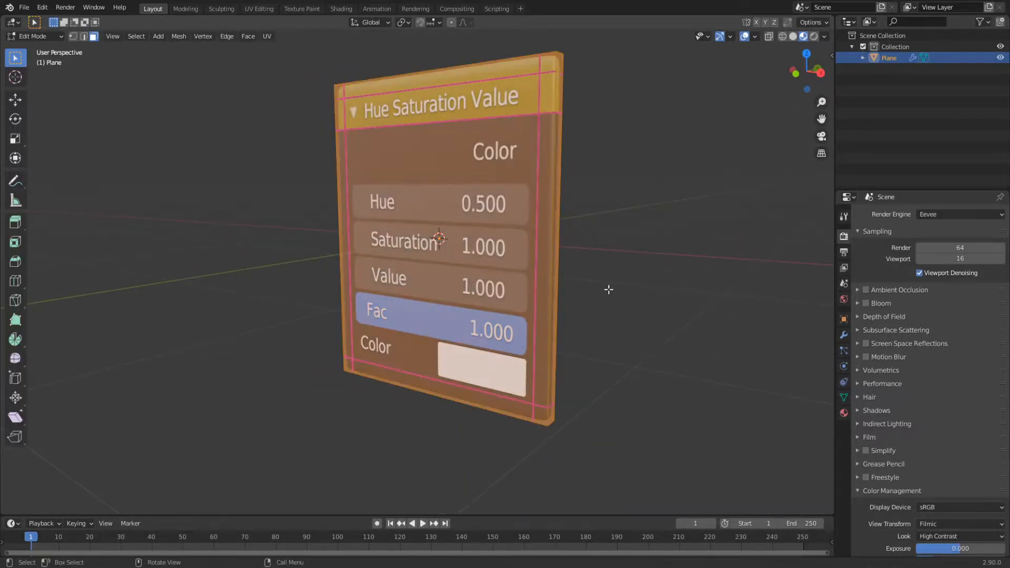
{"action": "key", "text": "g"}
{"action": "key", "text": "z"}
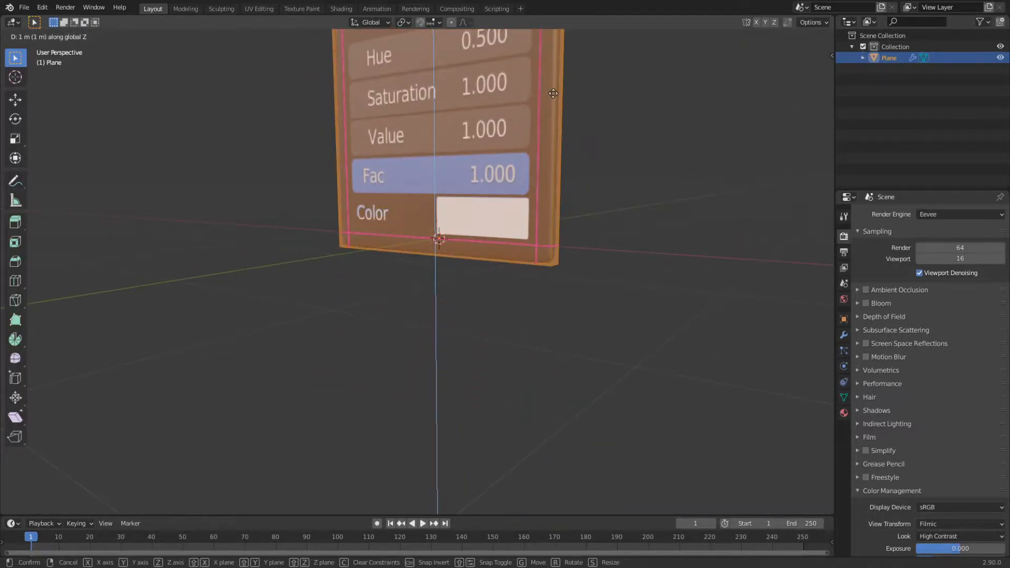
{"action": "left_click", "coordinate": [553, 94]}
Step: In front view, shift the mesh vertically to align the slab's bottom edge with the object origin, and leave mesh editing
{"action": "key", "text": "KP_1"}
{"action": "scroll", "coordinate": [464, 280], "scroll_direction": "up", "scroll_amount": 5}
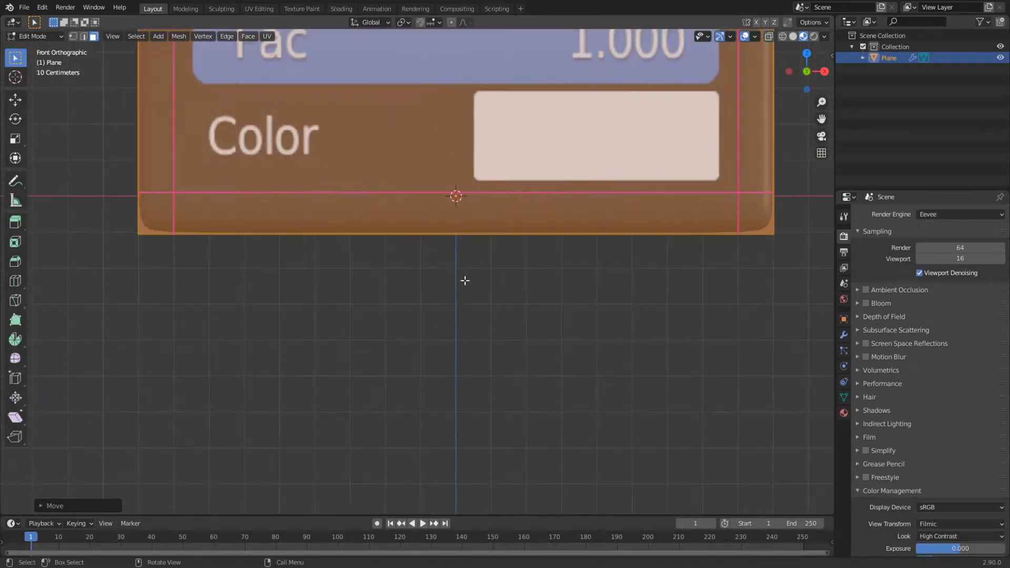
{"action": "key", "text": "g"}
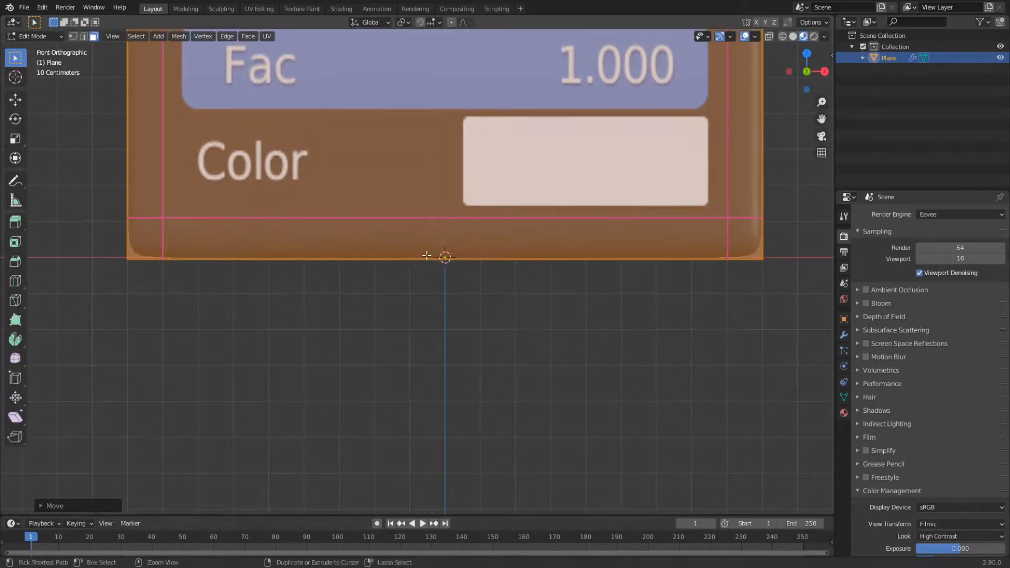
{"action": "left_click", "coordinate": [425, 253]}
{"action": "scroll", "coordinate": [437, 260], "scroll_direction": "up", "scroll_amount": 3}
{"action": "scroll", "coordinate": [491, 241], "scroll_direction": "down", "scroll_amount": 7}
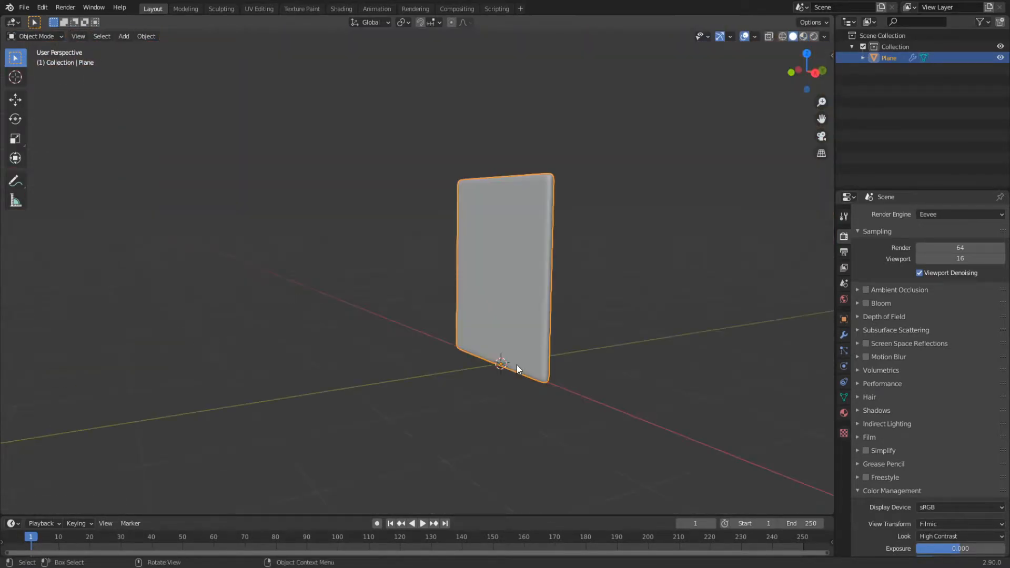
Step: Try tilting the slab about the global X axis around its base
{"action": "key", "text": "r"}
{"action": "key", "text": "x"}
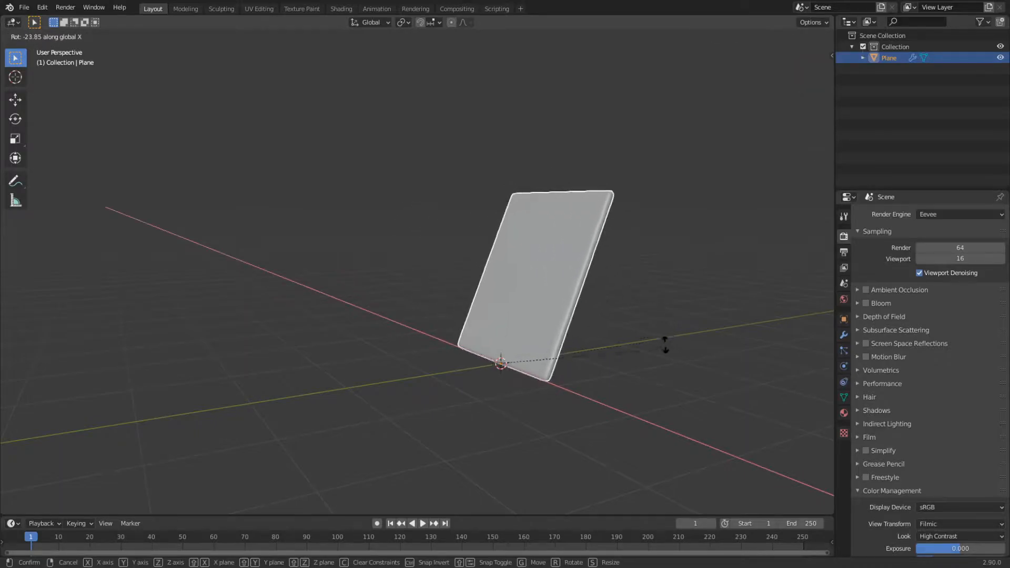
{"action": "right_click", "coordinate": [600, 319]}
Step: Set the Subdivision modifier's viewport level to 0 on the slab
{"action": "middle_click_drag", "start_coordinate": [481, 239], "coordinate": [540, 227]}
{"action": "middle_click_drag", "start_coordinate": [519, 268], "coordinate": [466, 276]}
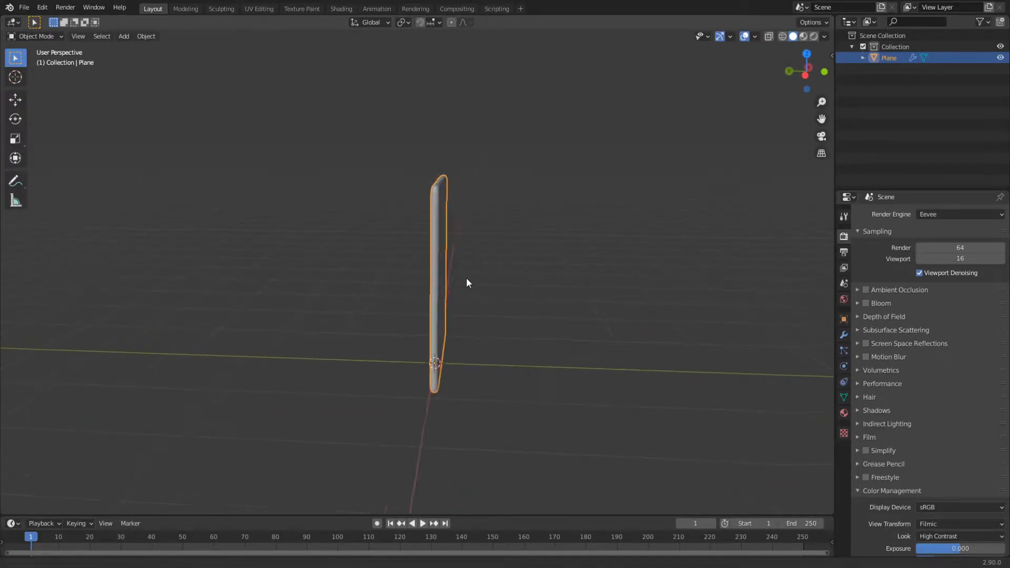
{"action": "middle_click_drag", "start_coordinate": [589, 297], "coordinate": [497, 306]}
{"action": "scroll", "coordinate": [503, 305], "scroll_direction": "up", "scroll_amount": 3}
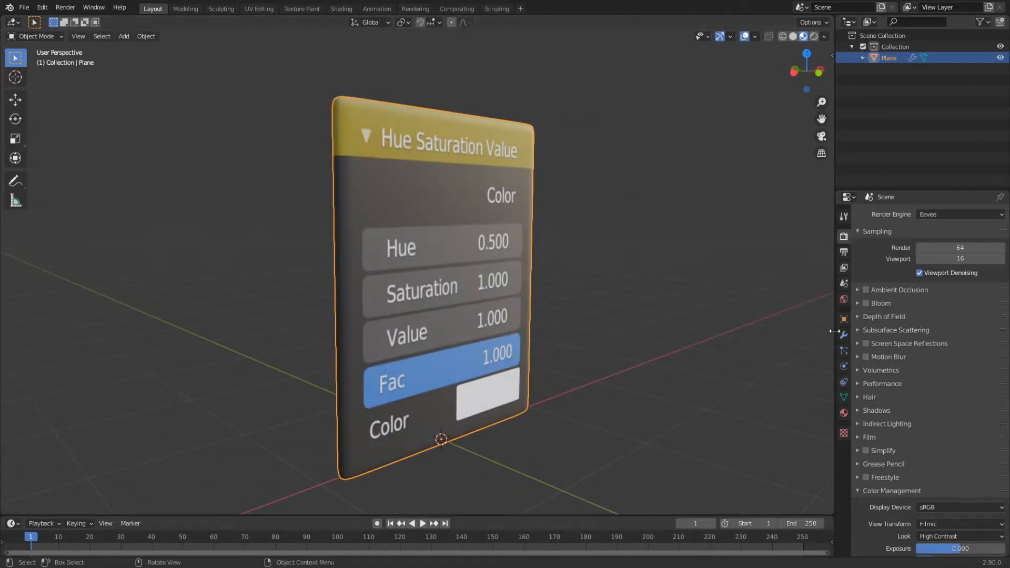
{"action": "left_click", "coordinate": [844, 336]}
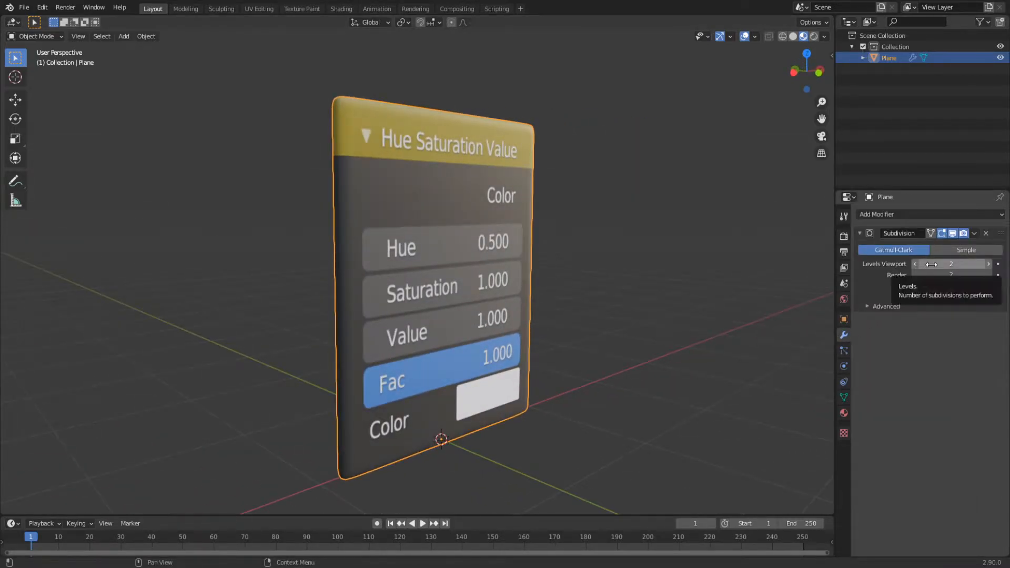
{"action": "double_click", "coordinate": [941, 266]}
{"action": "type", "text": "0"}
{"action": "key", "text": "Return"}
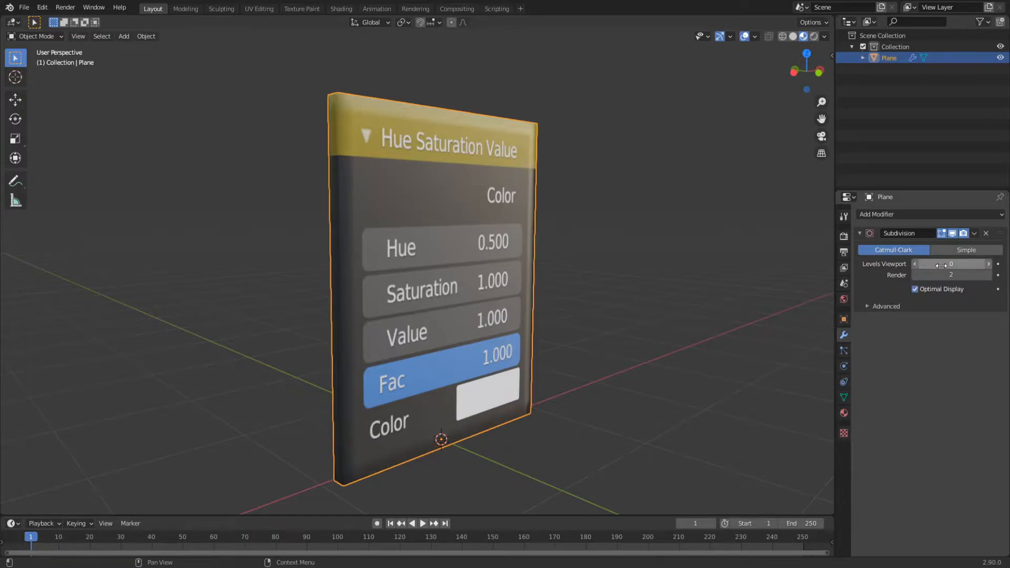
{"action": "middle_click_drag", "start_coordinate": [400, 258], "coordinate": [428, 246]}
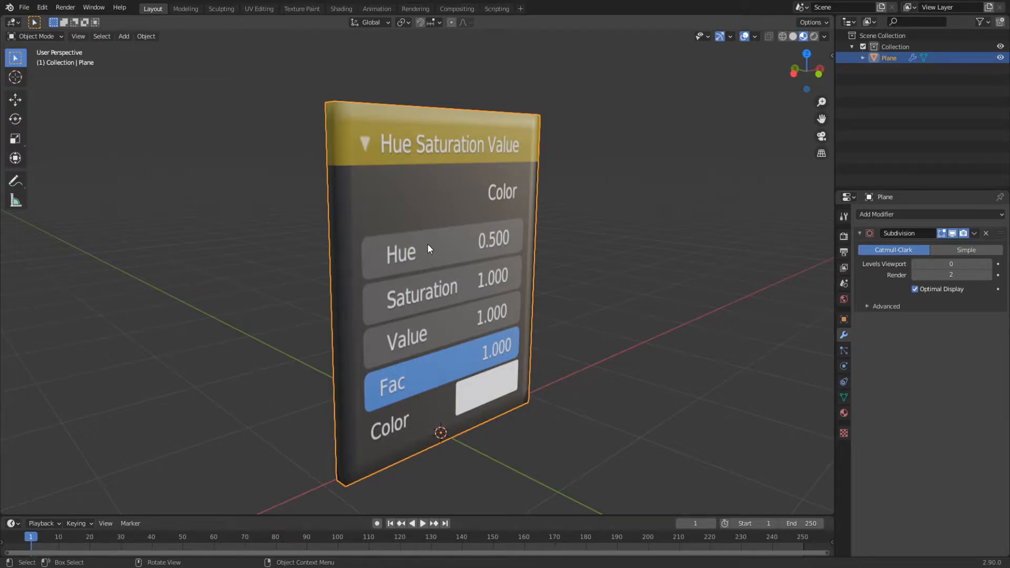
Step: Add three shape keys to the slab and name them Main, Left and Right
{"action": "left_click", "coordinate": [844, 398]}
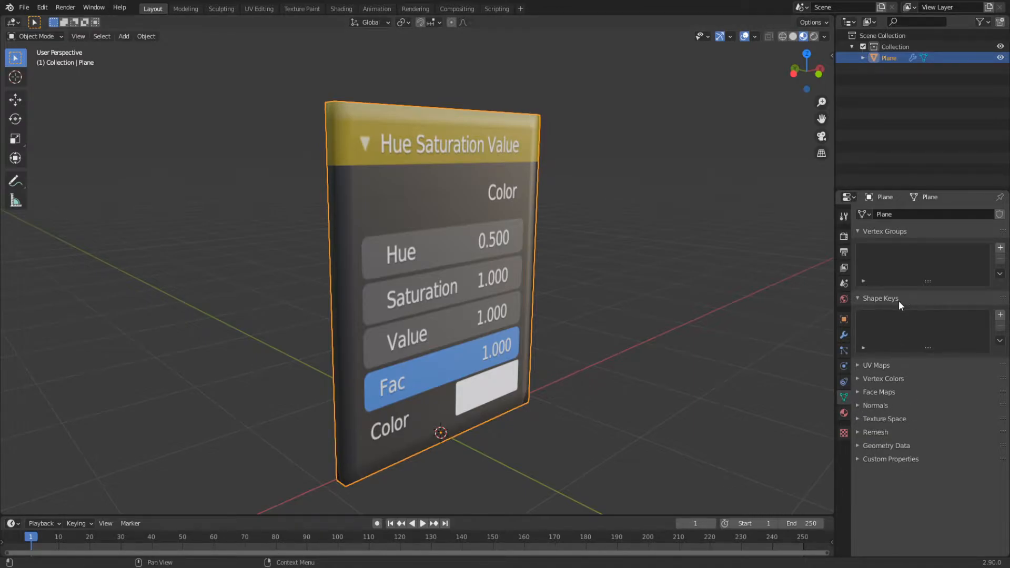
{"action": "left_click", "coordinate": [1001, 315]}
{"action": "left_click", "coordinate": [1000, 316]}
{"action": "left_click", "coordinate": [1001, 316]}
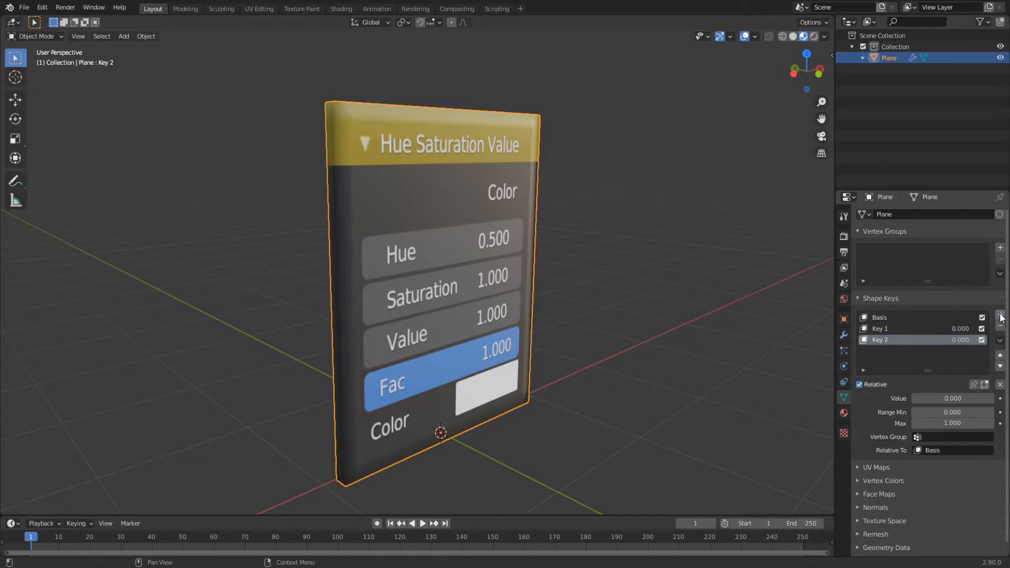
{"action": "double_click", "coordinate": [884, 317]}
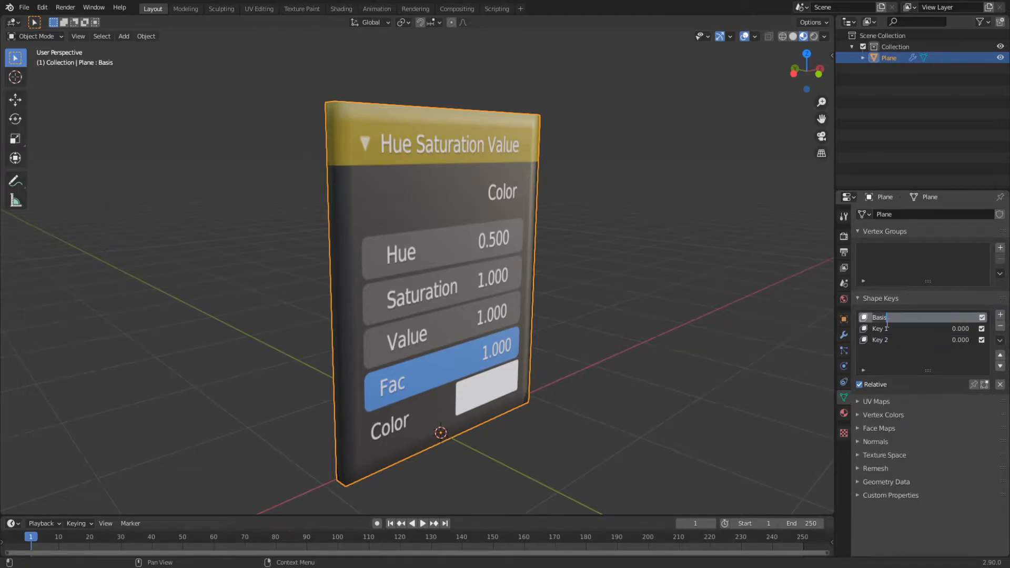
{"action": "double_click", "coordinate": [876, 328]}
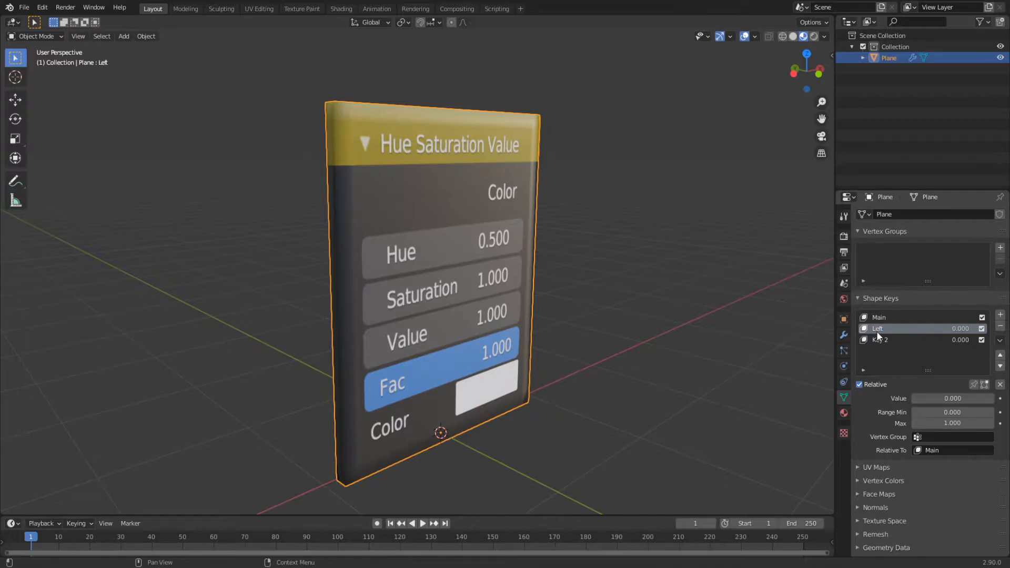
{"action": "left_click", "coordinate": [882, 342]}
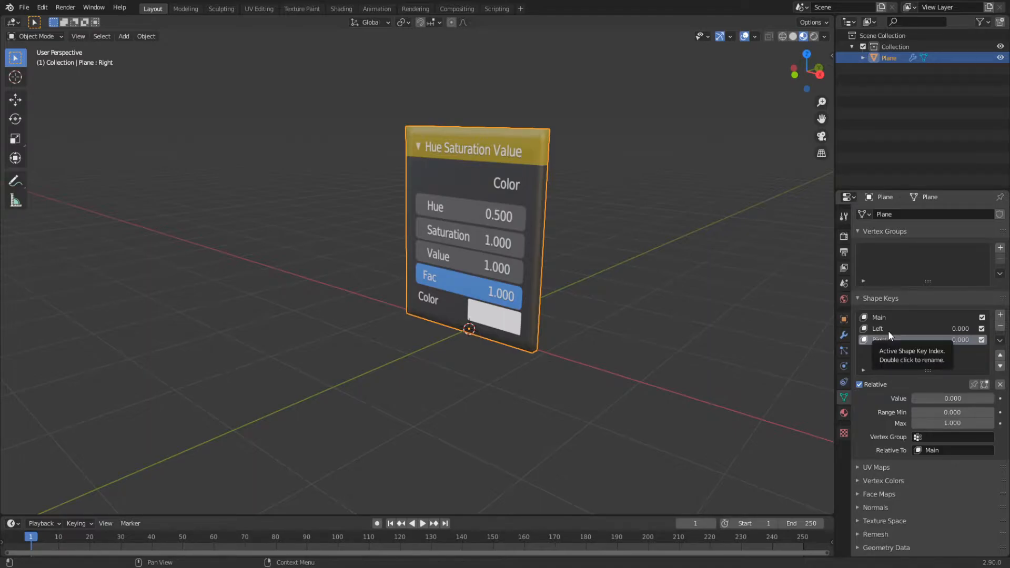
Step: Disable the Main shape key and make the Left key relative to Right
{"action": "left_click", "coordinate": [981, 317]}
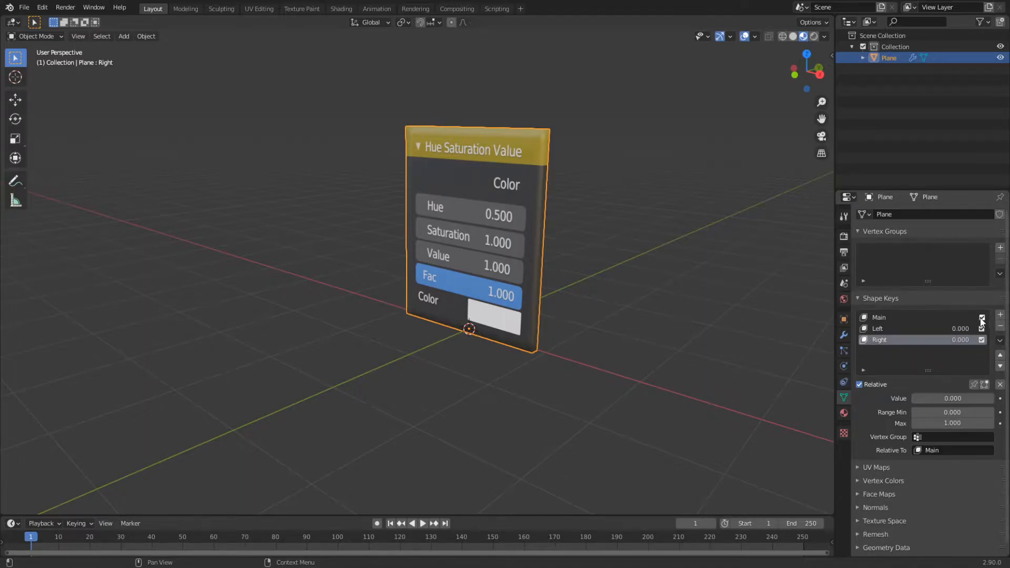
{"action": "left_click", "coordinate": [876, 328]}
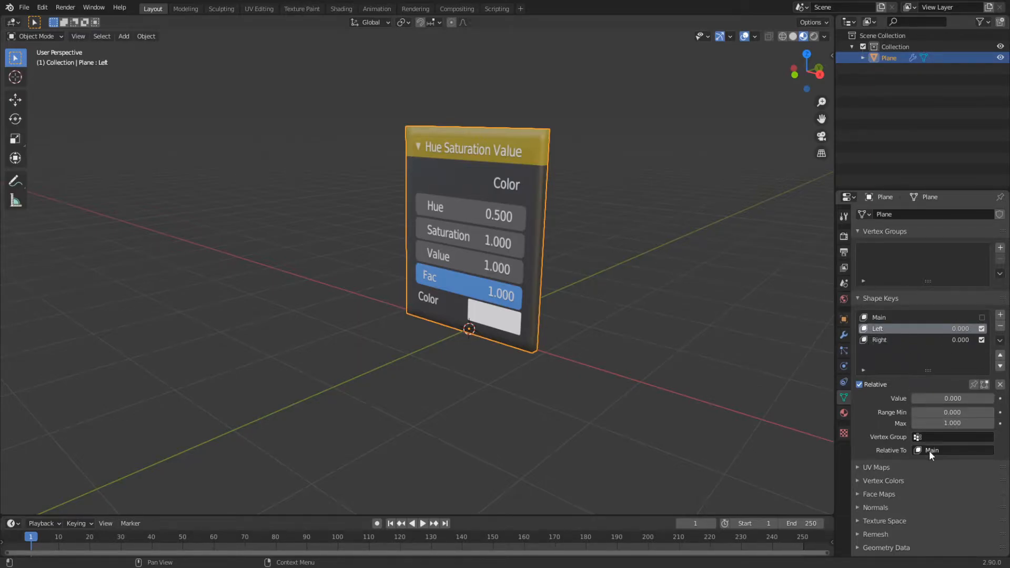
{"action": "left_click", "coordinate": [929, 451]}
{"action": "left_click", "coordinate": [881, 339]}
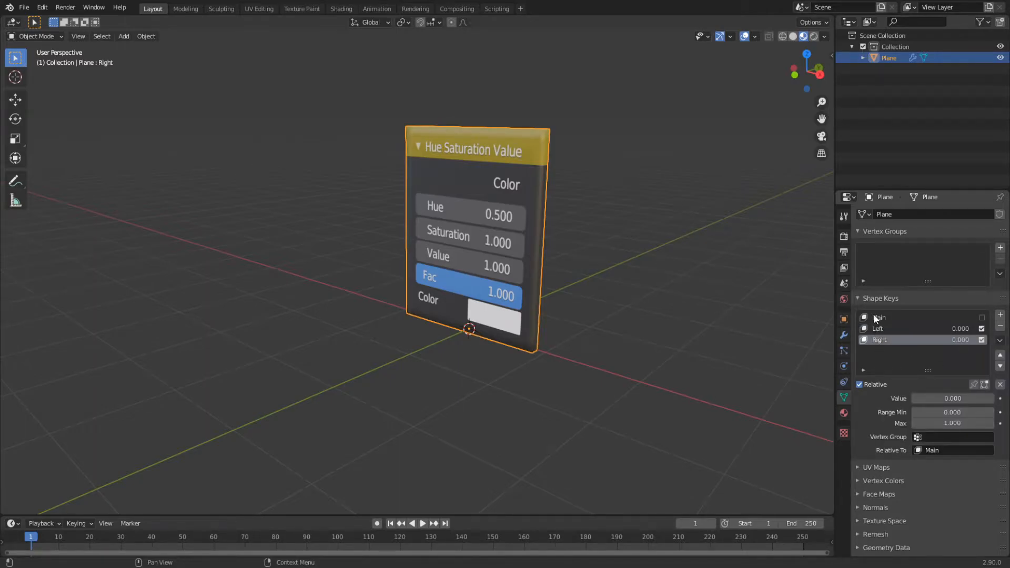
{"action": "left_click", "coordinate": [884, 331]}
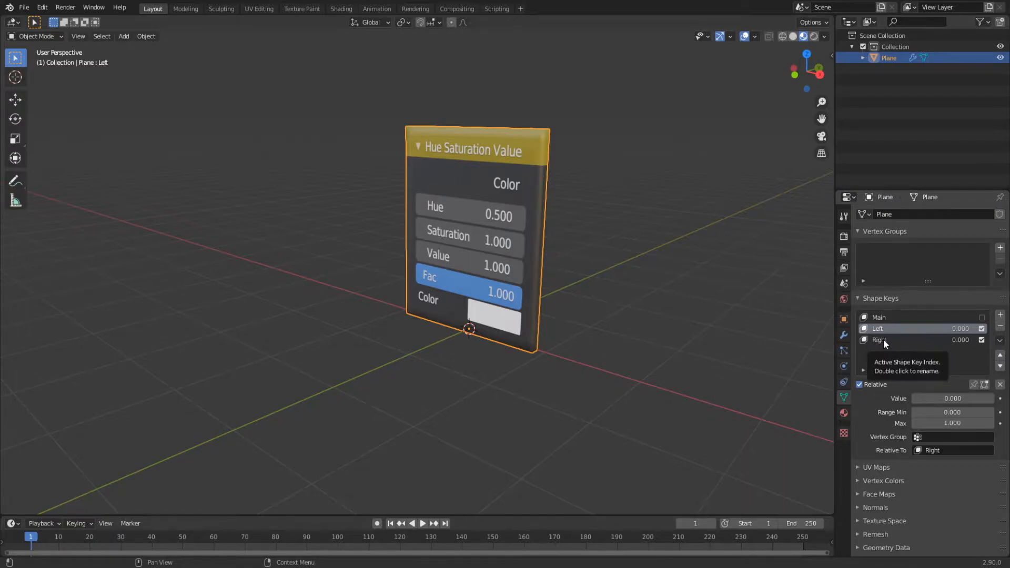
Step: Set the Right shape key's value to 1.000 and select the slab's bottom corner vertices beside the Color label in mesh editing
{"action": "left_click", "coordinate": [883, 339]}
{"action": "left_click_drag", "start_coordinate": [937, 399], "coordinate": [964, 380]}
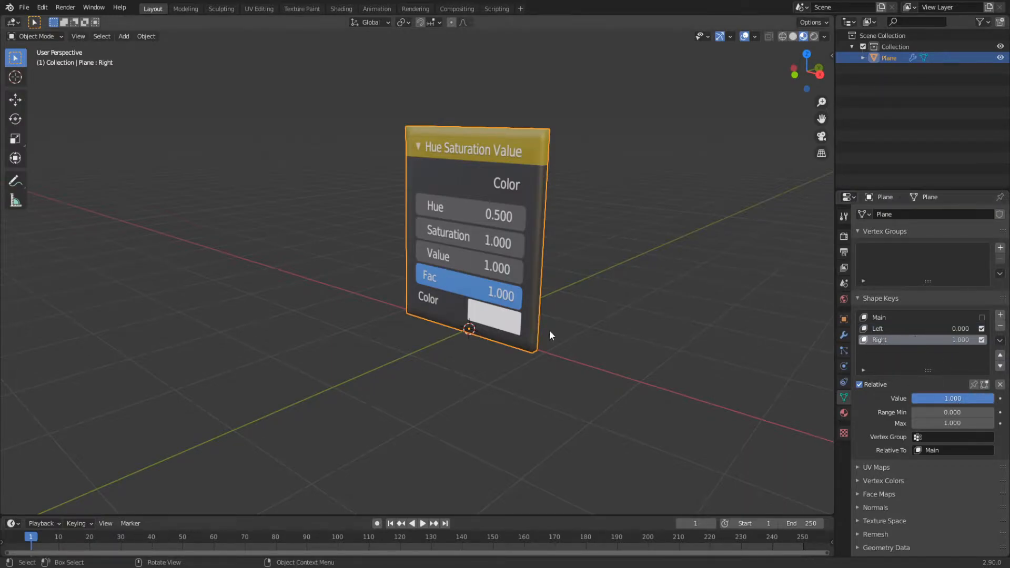
{"action": "key", "text": "Tab"}
{"action": "middle_click_drag", "start_coordinate": [409, 317], "coordinate": [570, 316]}
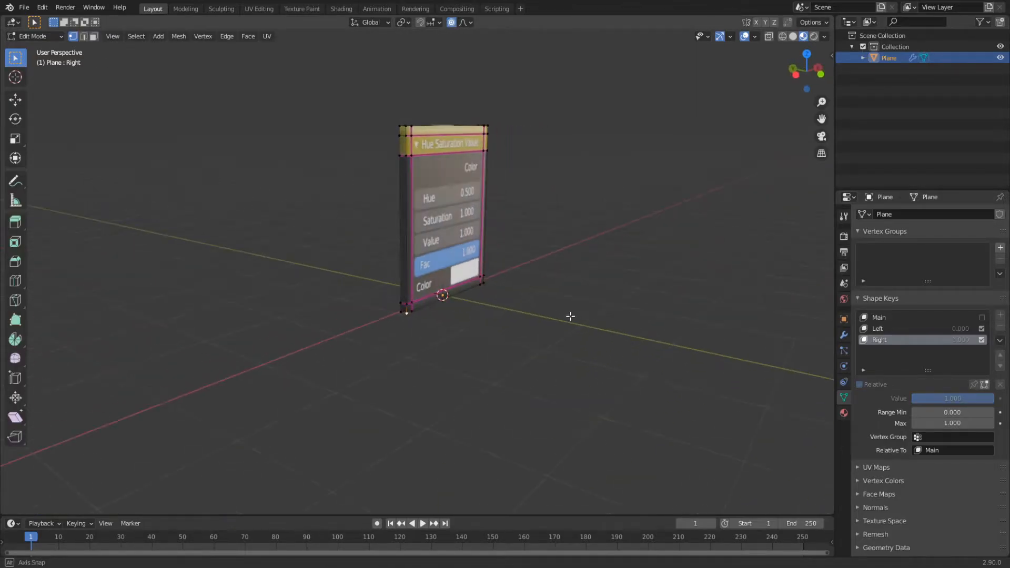
{"action": "scroll", "coordinate": [400, 316], "scroll_direction": "up", "scroll_amount": 4}
{"action": "left_click", "coordinate": [383, 370], "text": "shift"}
{"action": "scroll", "coordinate": [396, 369], "scroll_direction": "down", "scroll_amount": 3}
{"action": "scroll", "coordinate": [396, 368], "scroll_direction": "down", "scroll_amount": 1}
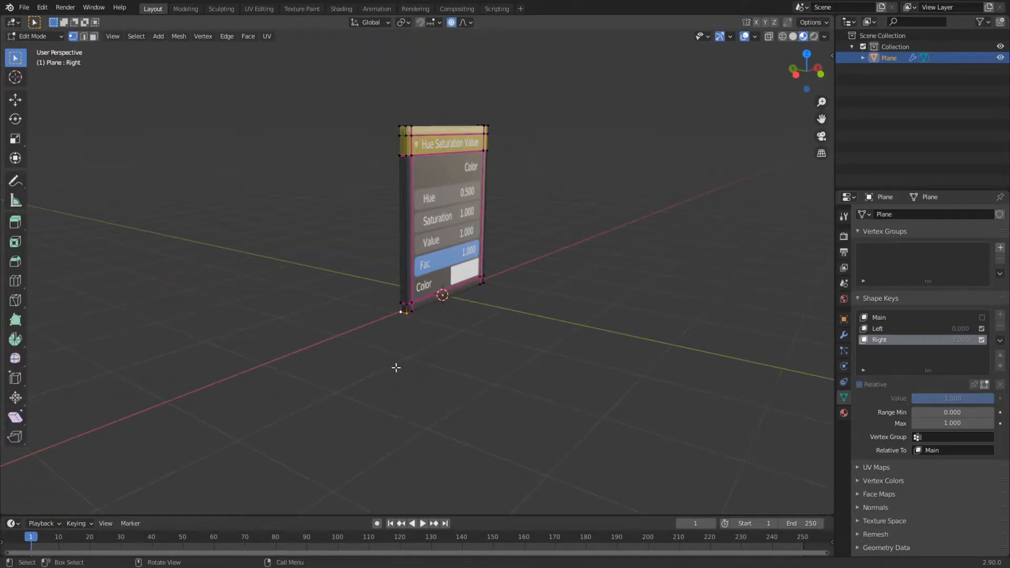
Step: Try moving the selected bottom corner freely with proportional editing on, and again with it off
{"action": "key", "text": "g"}
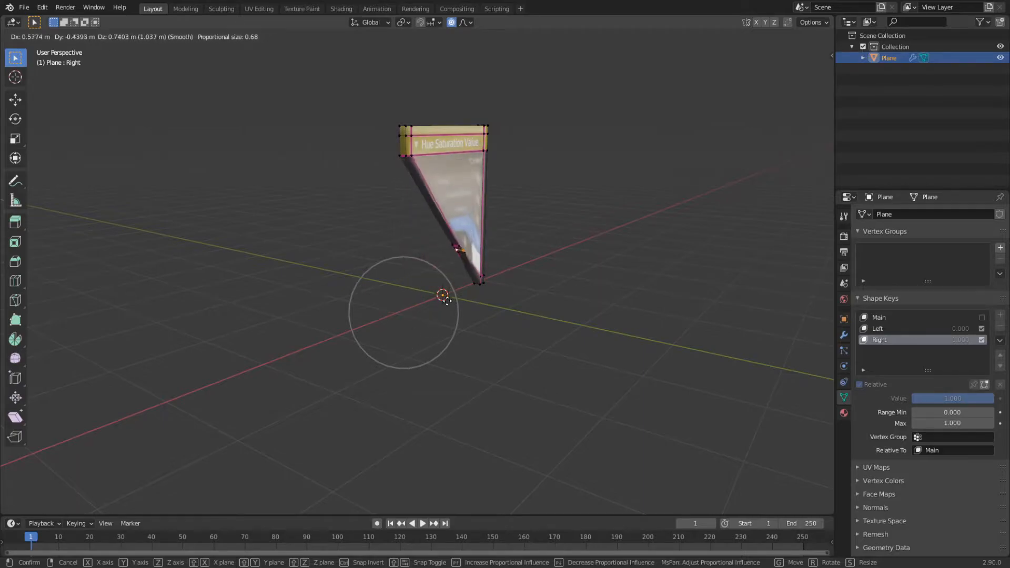
{"action": "key", "text": "Escape"}
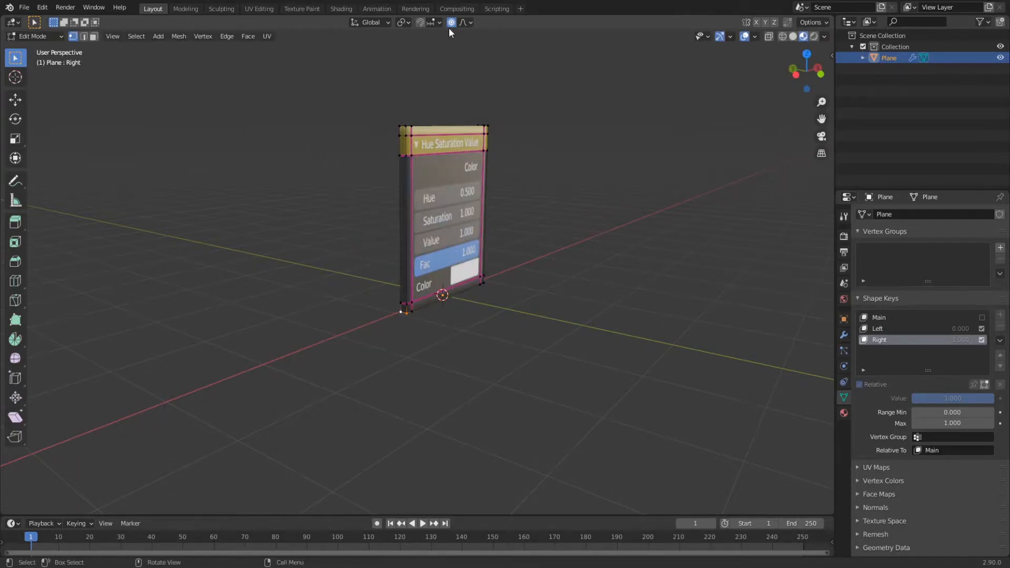
{"action": "key", "text": "g"}
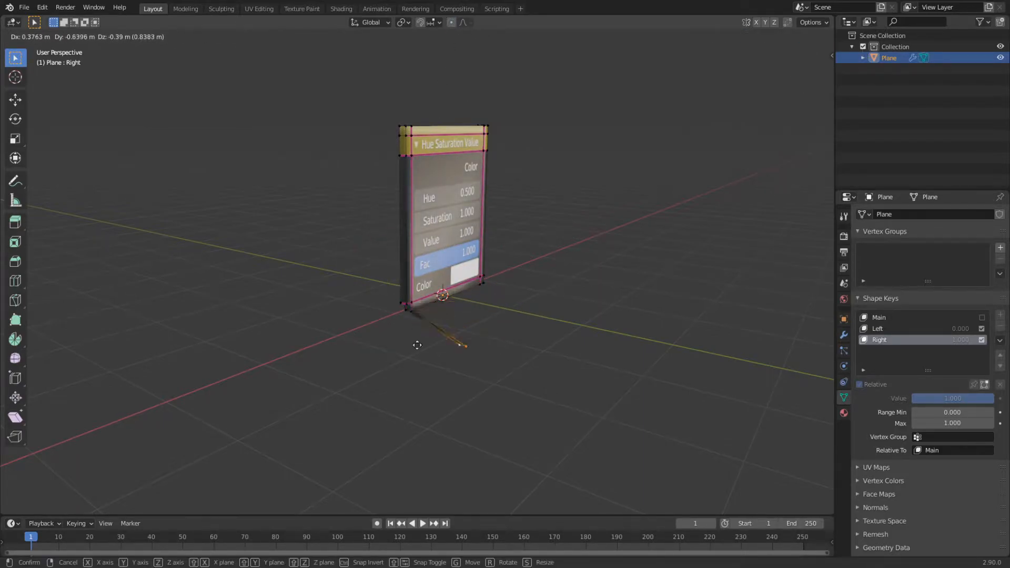
{"action": "key", "text": "Escape"}
{"action": "key", "text": "o"}
Step: With proportional editing on, move the selected bottom corner about -0.6 m along the global Y axis
{"action": "key", "text": "g"}
{"action": "key", "text": "y"}
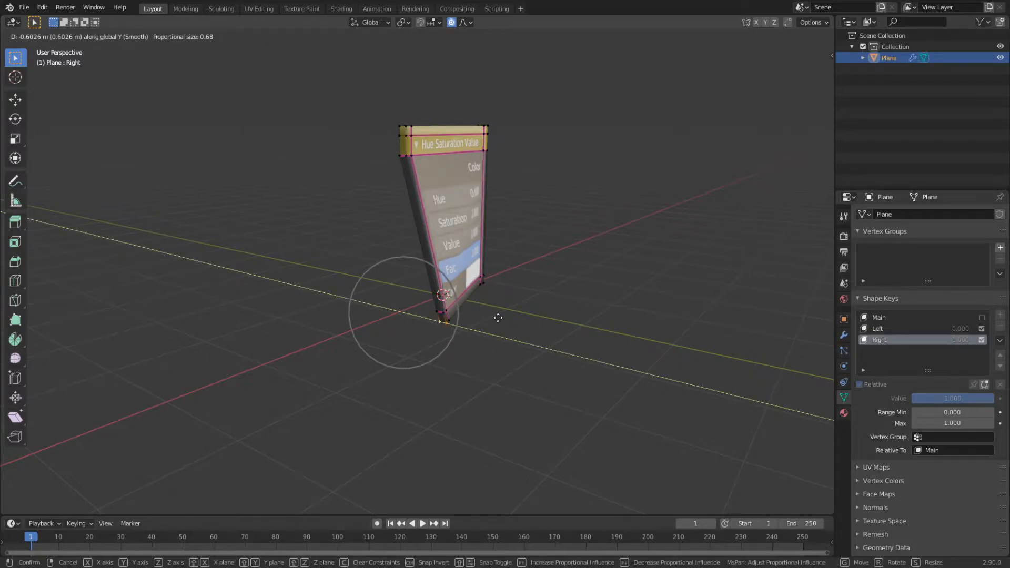
{"action": "left_click", "coordinate": [498, 317]}
{"action": "middle_click_drag", "start_coordinate": [461, 303], "coordinate": [458, 367]}
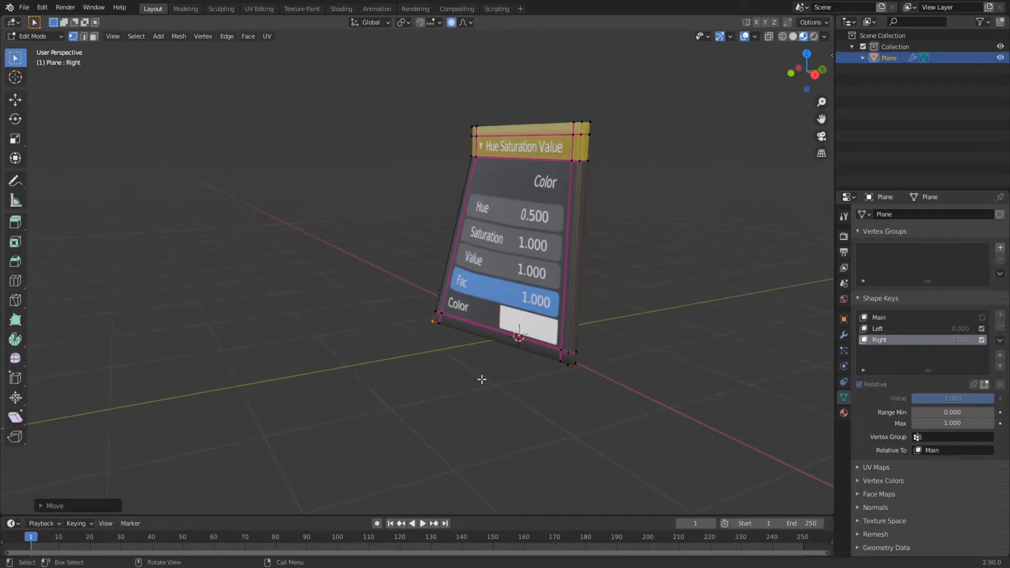
Step: Move the bottom corner beside the color swatch the opposite way along the global Y axis to twist the slab's lower end
{"action": "key", "text": "g"}
{"action": "key", "text": "y"}
{"action": "left_click", "coordinate": [563, 344]}
{"action": "middle_click_drag", "start_coordinate": [563, 344], "coordinate": [447, 342]}
{"action": "scroll", "coordinate": [546, 331], "scroll_direction": "up", "scroll_amount": 2}
{"action": "scroll", "coordinate": [545, 332], "scroll_direction": "up", "scroll_amount": 1}
{"action": "scroll", "coordinate": [544, 334], "scroll_direction": "down", "scroll_amount": 1}
Step: Leave mesh editing, preview the Right shape key up to a value of 1.000, and select the Left shape key
{"action": "key", "text": "Tab"}
{"action": "left_click_drag", "start_coordinate": [942, 400], "coordinate": [992, 398]}
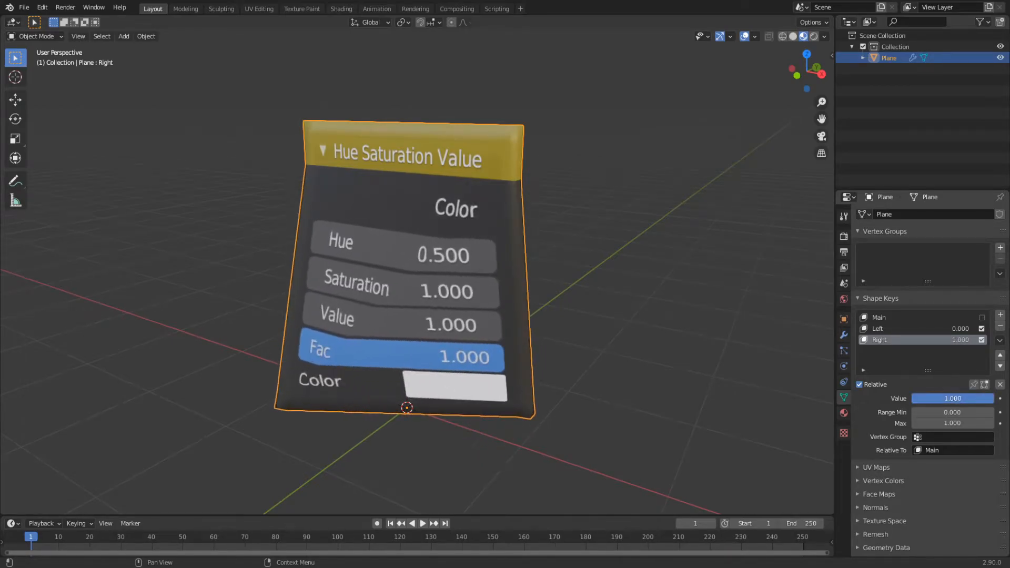
{"action": "left_click", "coordinate": [885, 330]}
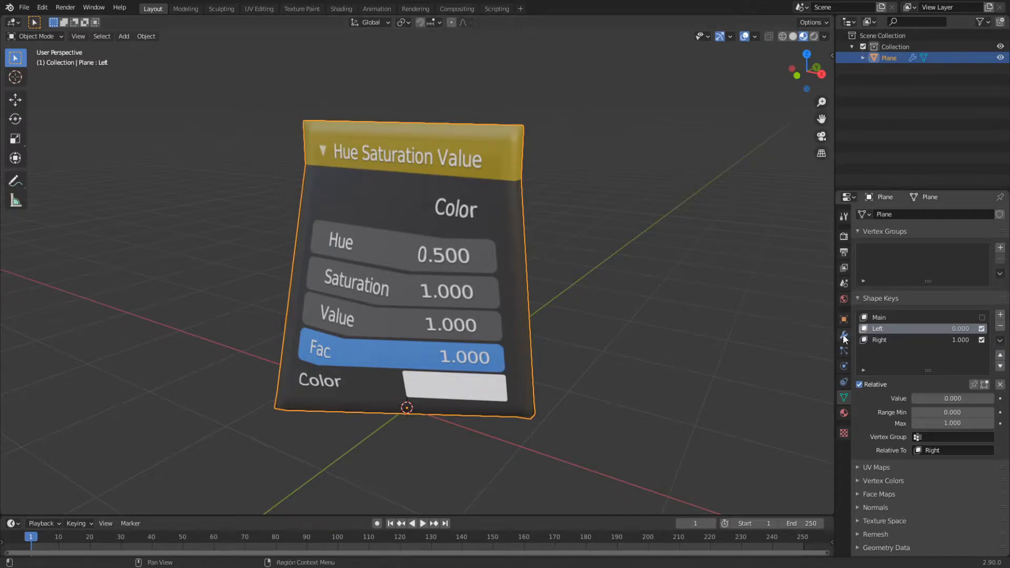
Step: In the Left shape key, enter mesh editing and move the selected bottom corner in the negative global Y direction with proportional editing
{"action": "key", "text": "Tab"}
{"action": "middle_click_drag", "start_coordinate": [462, 318], "coordinate": [515, 380]}
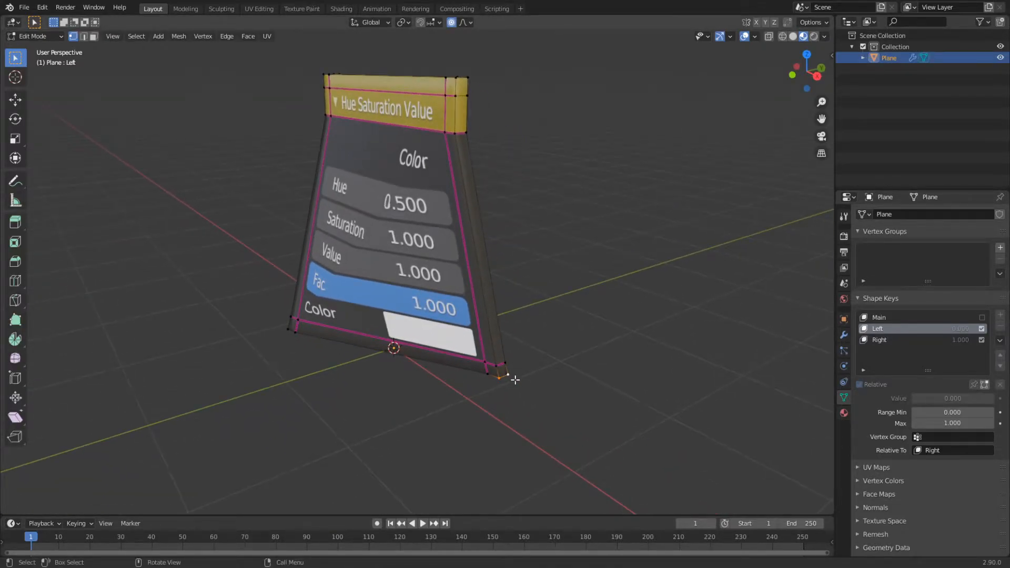
{"action": "key", "text": "g"}
{"action": "key", "text": "y"}
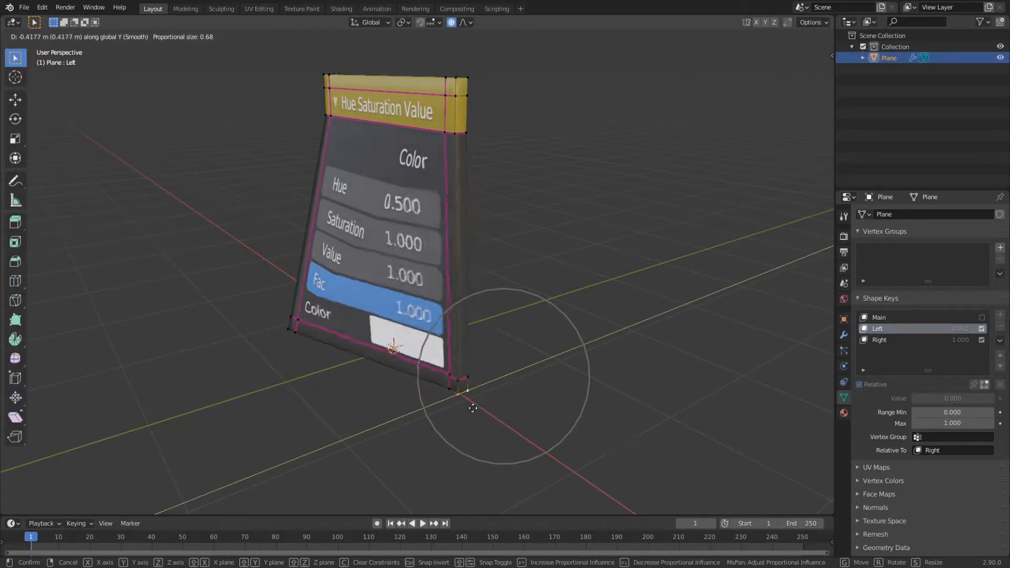
{"action": "left_click", "coordinate": [414, 426]}
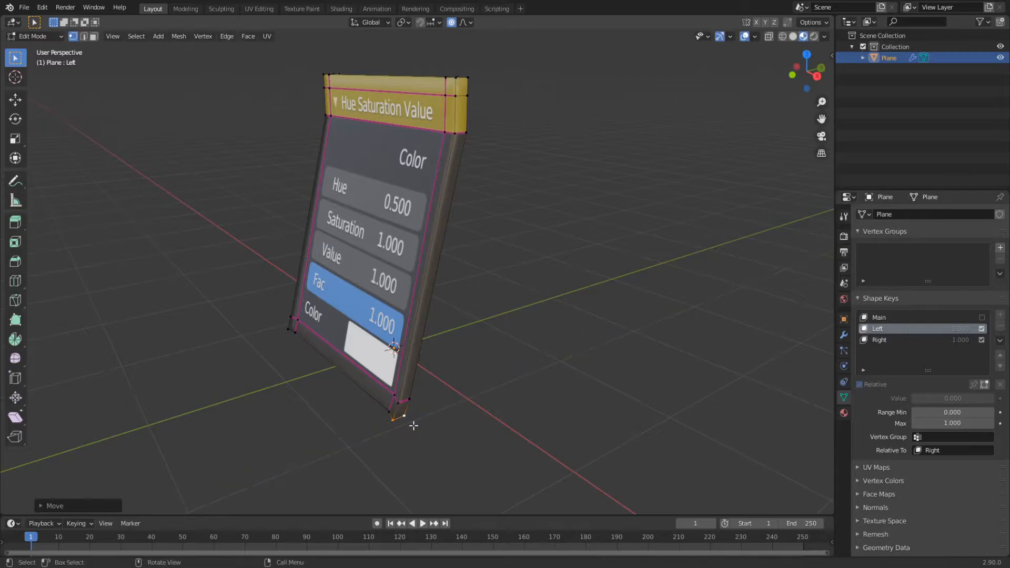
Step: Move the opposite bottom corner toward positive Y with proportional editing, so the slab's lower end twists the other way
{"action": "left_click", "coordinate": [285, 326]}
{"action": "middle_click_drag", "start_coordinate": [302, 349], "coordinate": [488, 338]}
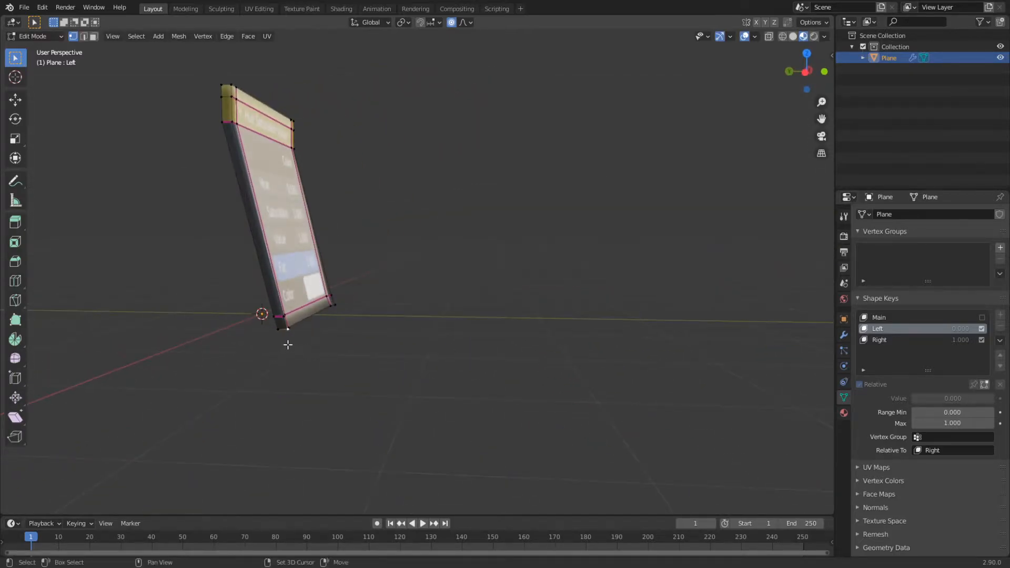
{"action": "key", "text": "g"}
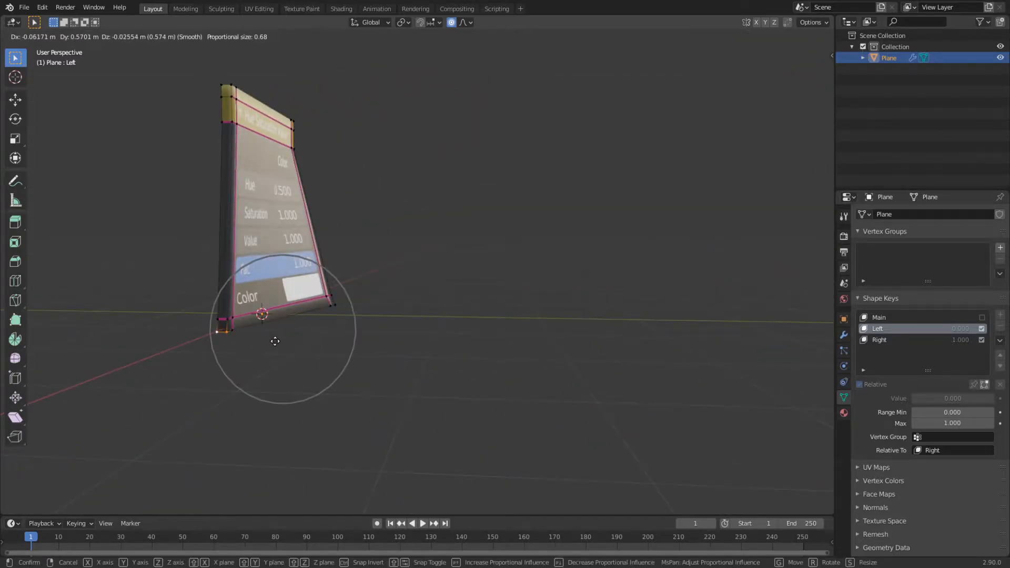
{"action": "left_click", "coordinate": [285, 354]}
Step: Leave mesh editing, frame the slab, and preview the Left shape key by varying its value
{"action": "middle_click_drag", "start_coordinate": [416, 296], "coordinate": [189, 295]}
{"action": "key", "text": "Tab"}
{"action": "key", "text": "KP_Decimal"}
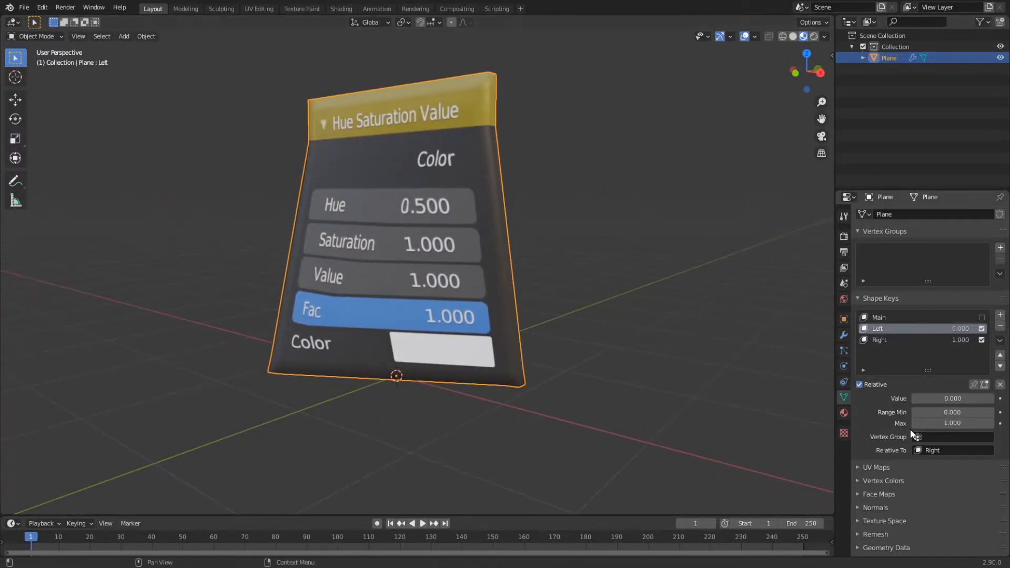
{"action": "left_click_drag", "start_coordinate": [939, 400], "coordinate": [997, 400]}
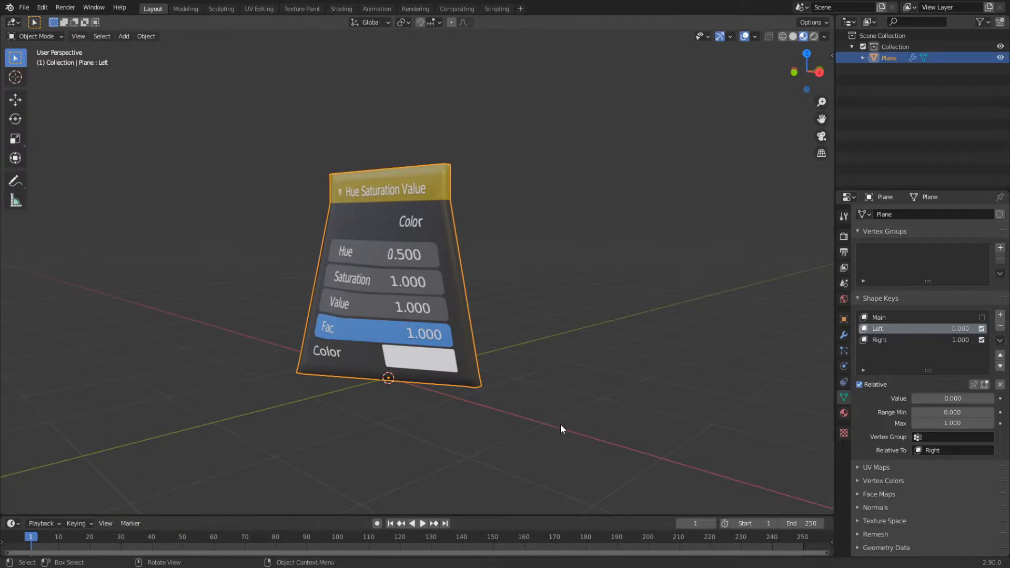
Step: Switch to the Animation workspace and show the slab's texture in Material Preview shading
{"action": "left_click", "coordinate": [377, 9]}
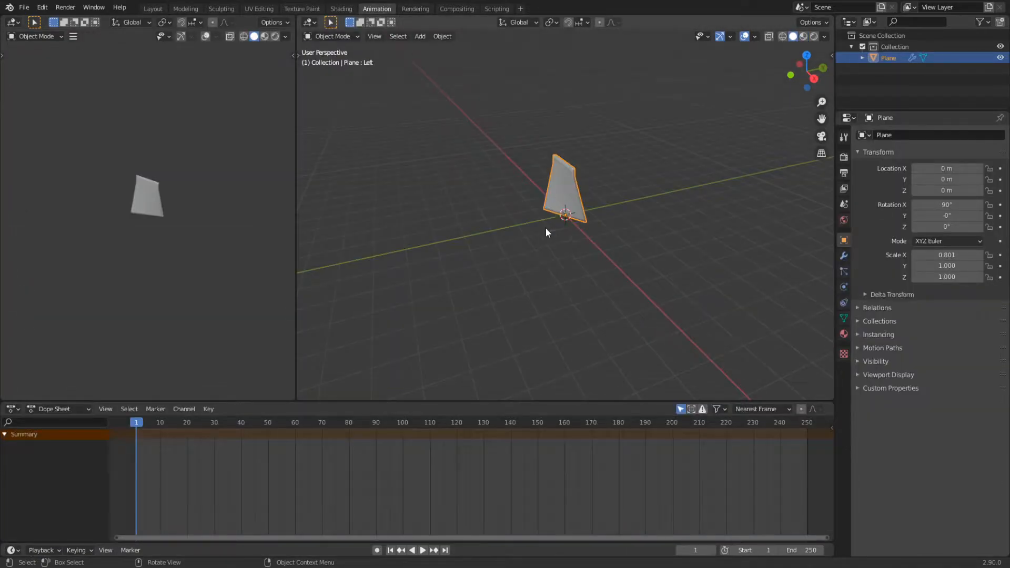
{"action": "middle_click_drag", "start_coordinate": [523, 219], "coordinate": [608, 219]}
{"action": "left_click", "coordinate": [803, 38]}
{"action": "scroll", "coordinate": [513, 235], "scroll_direction": "up", "scroll_amount": 6}
{"action": "middle_click_drag", "start_coordinate": [503, 235], "coordinate": [594, 234]}
{"action": "scroll", "coordinate": [565, 251], "scroll_direction": "down", "scroll_amount": 4}
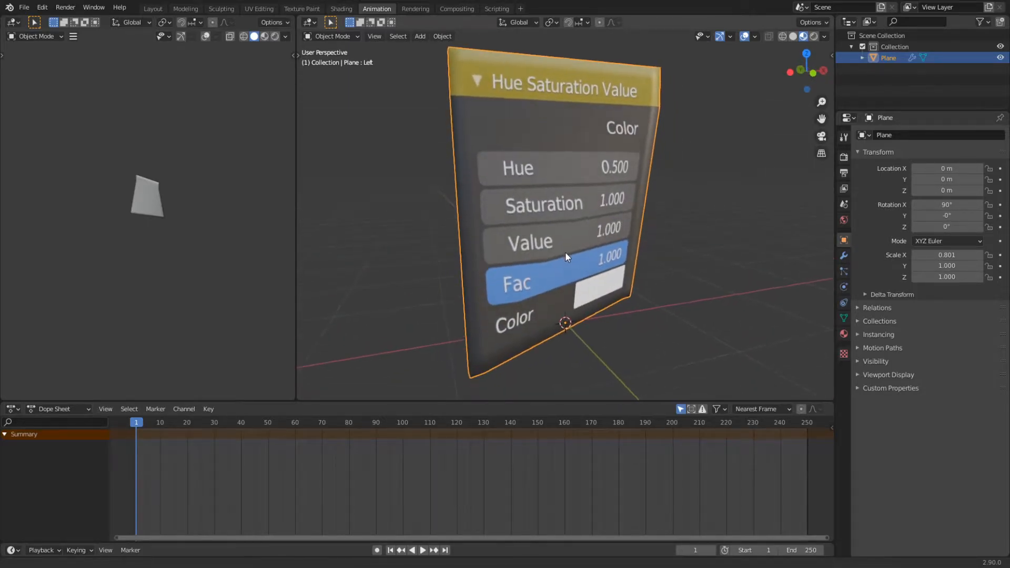
{"action": "mouse_move", "coordinate": [539, 260]}
{"action": "middle_mouse_down"}
{"action": "mouse_move", "coordinate": [557, 260]}
{"action": "mouse_move", "coordinate": [547, 270]}
{"action": "mouse_move", "coordinate": [532, 260]}
{"action": "middle_mouse_up"}
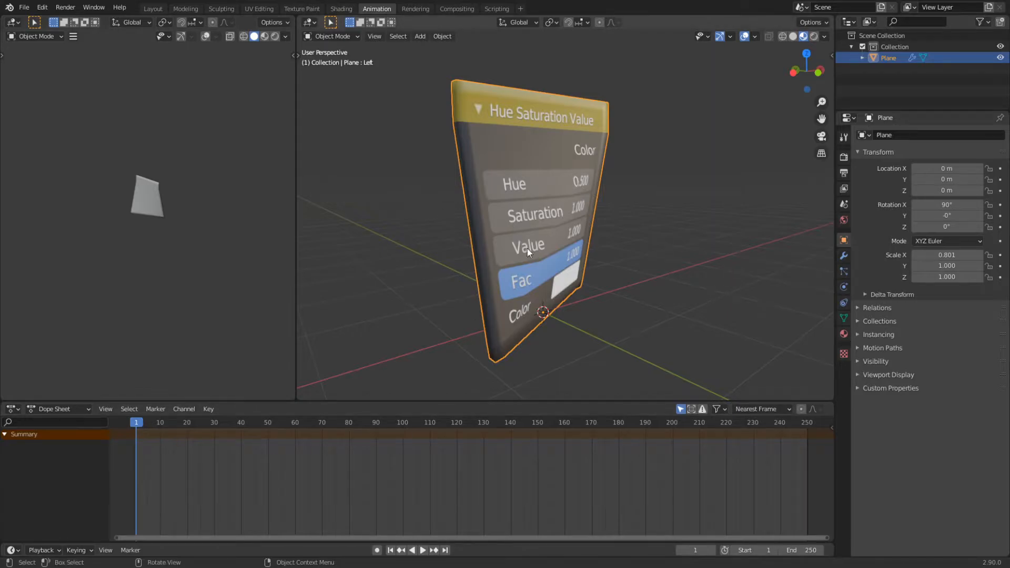
Step: Open the slab's shape keys and keyframe the Left key's value at 0.000 on frame 1
{"action": "left_click", "coordinate": [844, 317]}
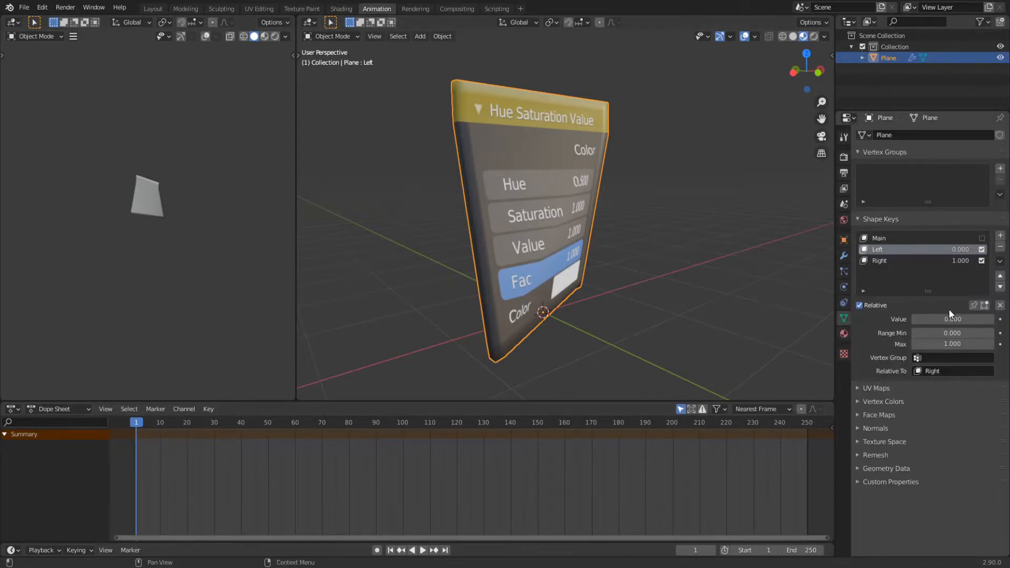
{"action": "left_click_drag", "start_coordinate": [939, 319], "coordinate": [918, 319]}
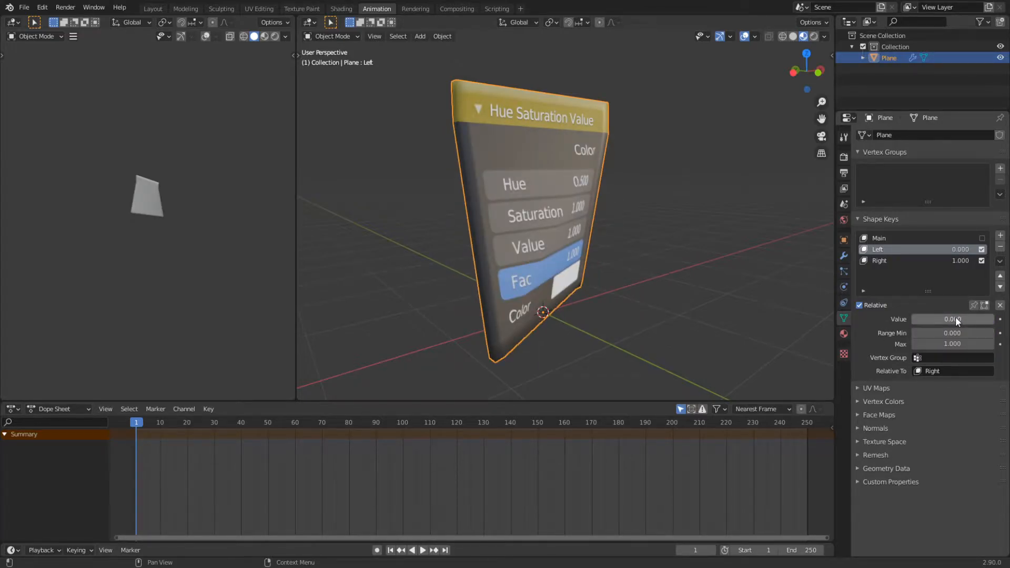
{"action": "key", "text": "i"}
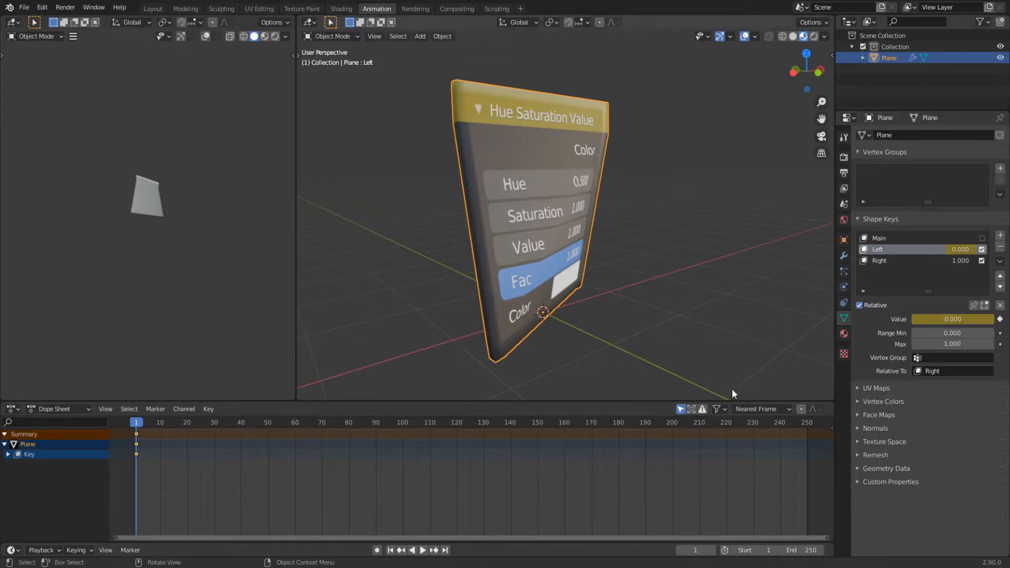
Step: At frame 20, set the Left shape key's value to 1 and keyframe it
{"action": "left_click_drag", "start_coordinate": [292, 420], "coordinate": [296, 417]}
{"action": "left_click_drag", "start_coordinate": [181, 425], "coordinate": [187, 430]}
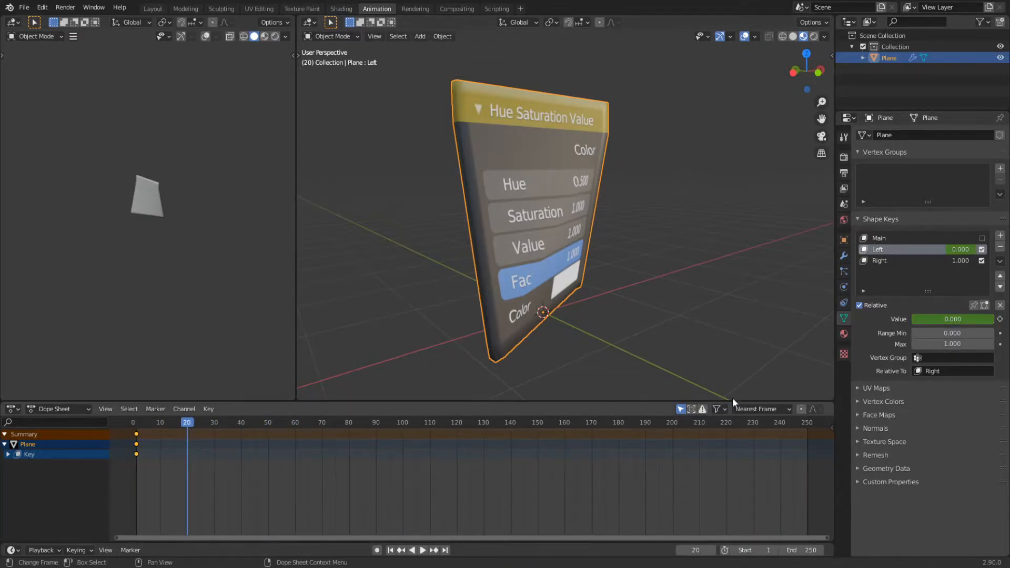
{"action": "left_click", "coordinate": [948, 320]}
{"action": "type", "text": "1"}
{"action": "key", "text": "Return"}
{"action": "key", "text": "i"}
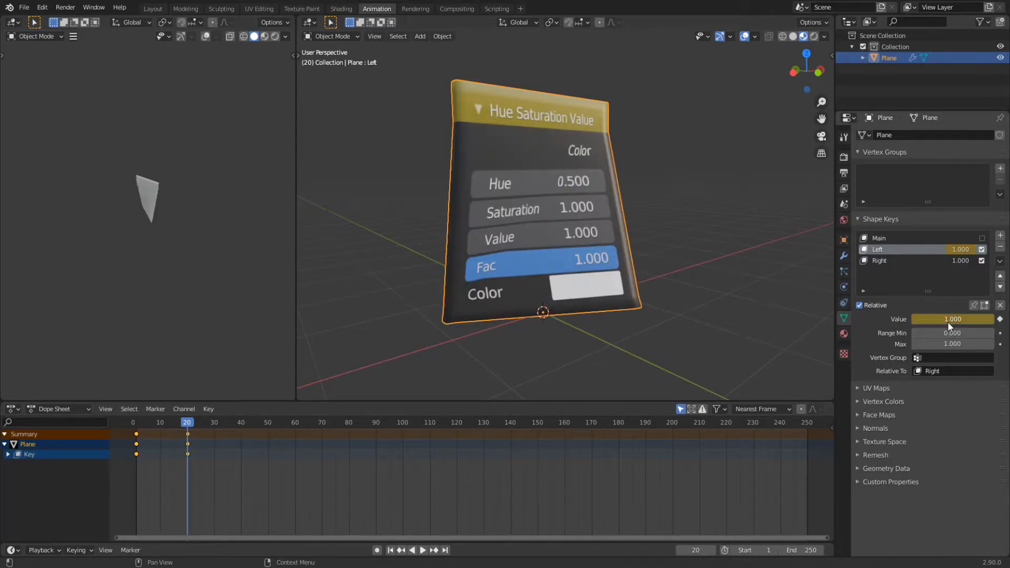
Step: Play the twisting animation from frame 1, stop it, and scrub back toward the start
{"action": "left_click_drag", "start_coordinate": [188, 426], "coordinate": [134, 428]}
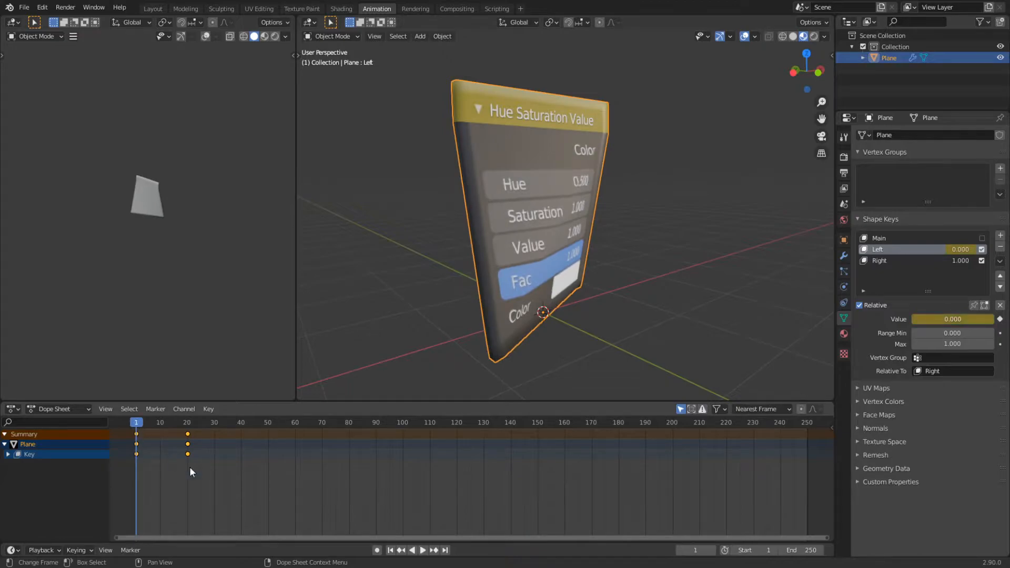
{"action": "left_click", "coordinate": [423, 550]}
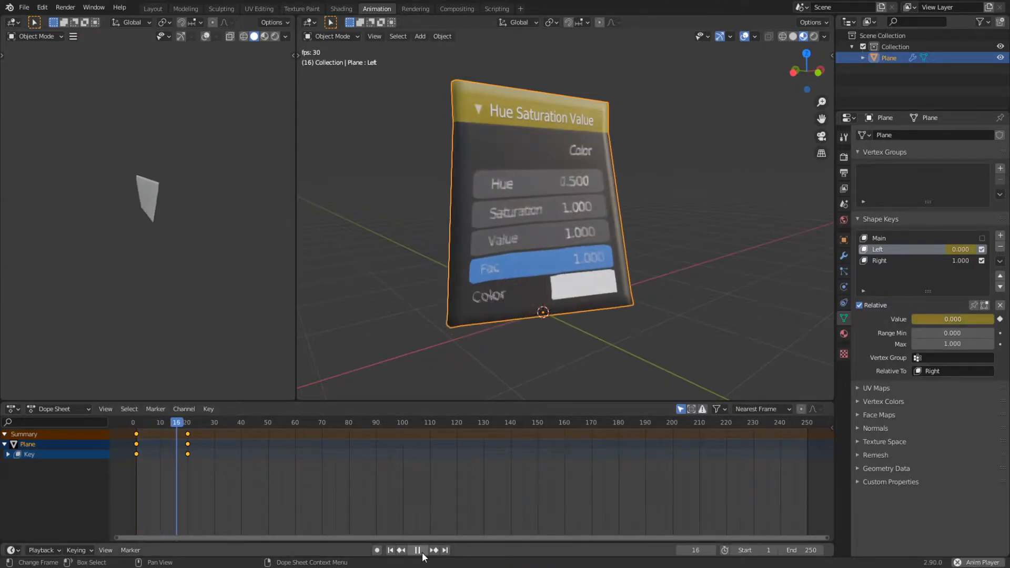
{"action": "left_click", "coordinate": [418, 550]}
{"action": "left_click_drag", "start_coordinate": [186, 426], "coordinate": [140, 427]}
{"action": "key", "text": "space"}
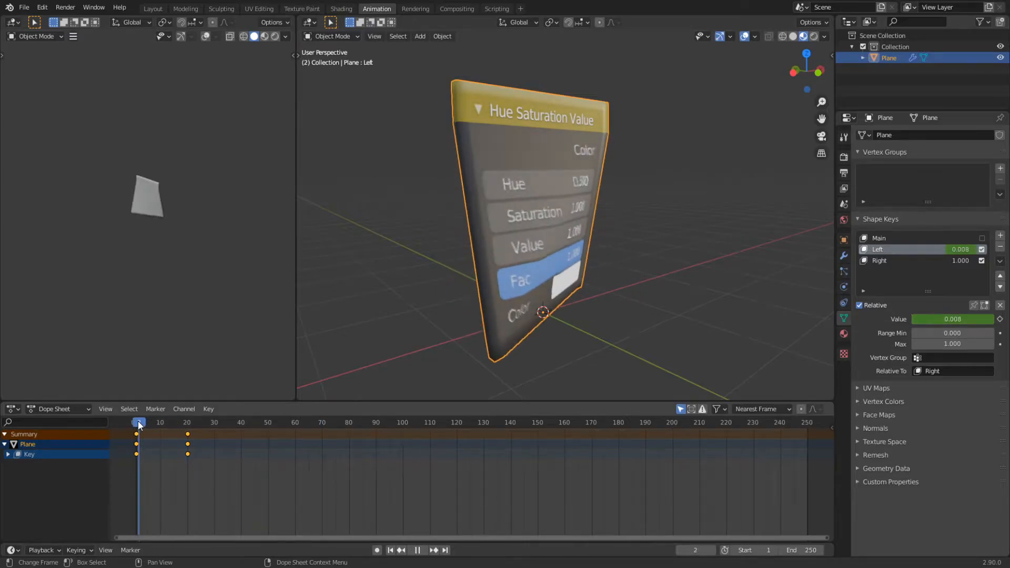
Step: Try the second keyframe at frame 100 with a playback, and move it back to frame 20
{"action": "left_click", "coordinate": [180, 470]}
{"action": "left_click_drag", "start_coordinate": [179, 469], "coordinate": [218, 431]}
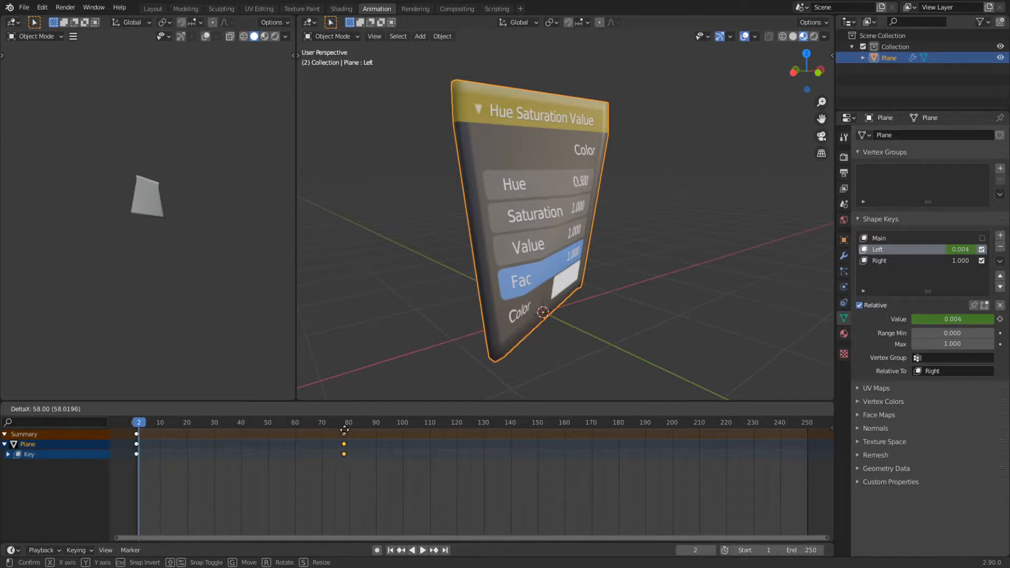
{"action": "left_click_drag", "start_coordinate": [400, 429], "coordinate": [404, 433]}
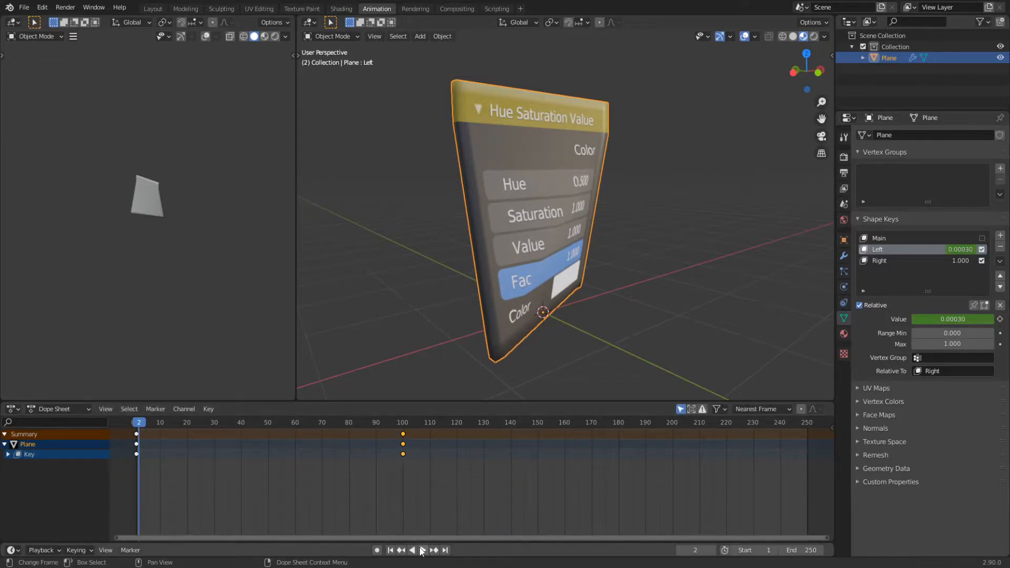
{"action": "left_click", "coordinate": [422, 550]}
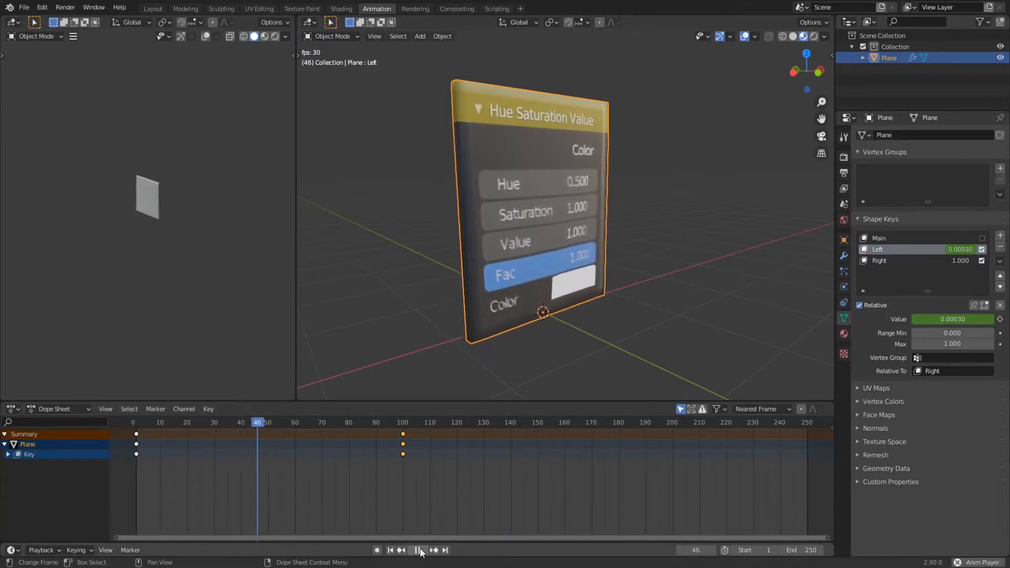
{"action": "left_click", "coordinate": [418, 551]}
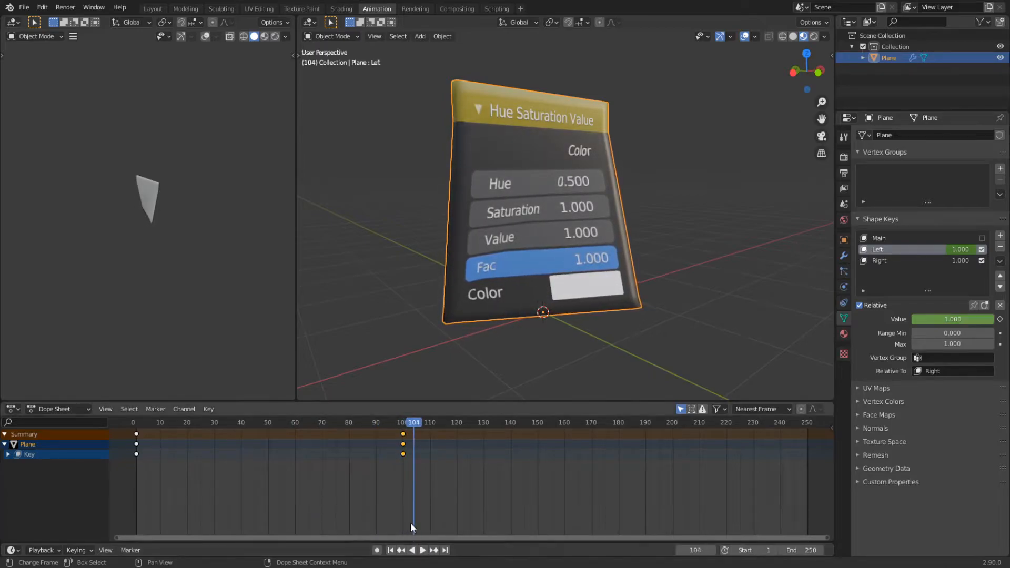
{"action": "left_click_drag", "start_coordinate": [402, 448], "coordinate": [185, 448]}
Step: Replay the short twist between frames 1 and 20 from the start to check its speed
{"action": "left_click", "coordinate": [138, 422]}
{"action": "left_click", "coordinate": [423, 550]}
{"action": "key", "text": "space"}
{"action": "mouse_move", "coordinate": [191, 423]}
{"action": "left_mouse_down"}
{"action": "mouse_move", "coordinate": [133, 423]}
{"action": "mouse_move", "coordinate": [192, 424]}
{"action": "mouse_move", "coordinate": [135, 423]}
{"action": "mouse_move", "coordinate": [187, 424]}
{"action": "mouse_move", "coordinate": [136, 423]}
{"action": "mouse_move", "coordinate": [176, 425]}
{"action": "left_mouse_up"}
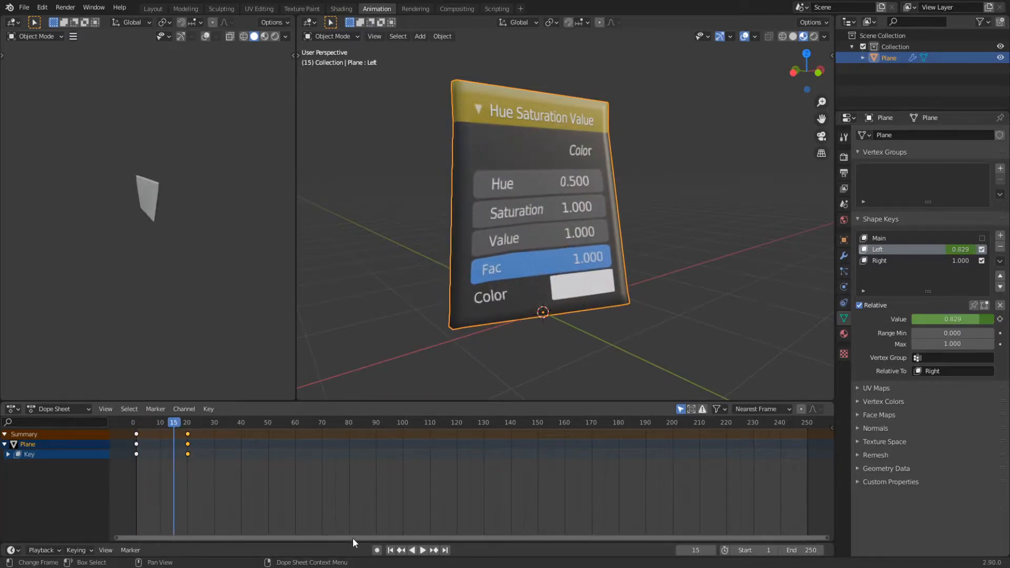
{"action": "left_click", "coordinate": [390, 550]}
{"action": "left_click", "coordinate": [417, 550]}
{"action": "left_click", "coordinate": [418, 551]}
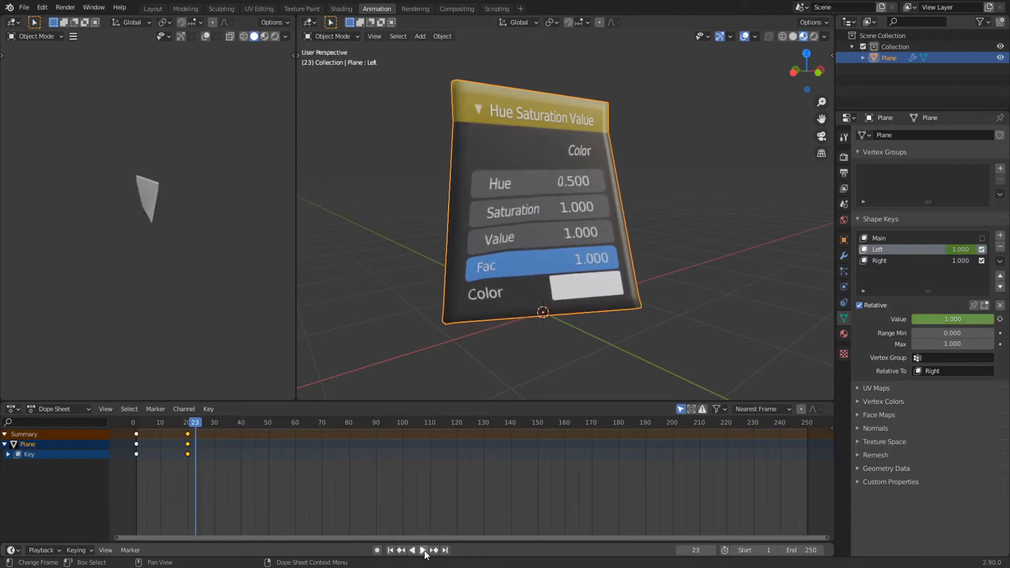
Step: Copy the keyframes at frames 1 and 20 and paste the pair starting at frame 40
{"action": "left_click_drag", "start_coordinate": [212, 457], "coordinate": [132, 429]}
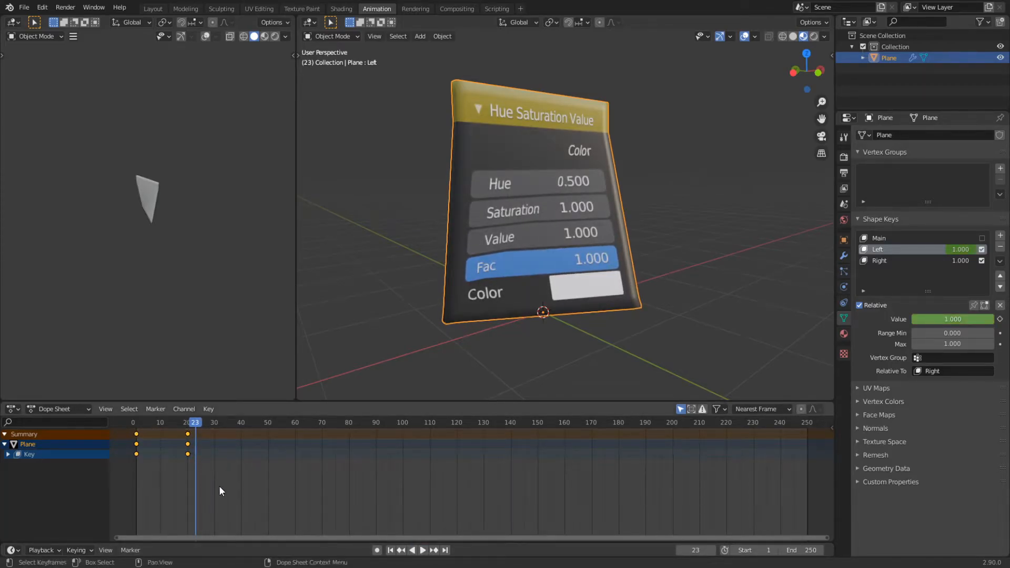
{"action": "left_click", "coordinate": [241, 422]}
{"action": "key", "text": "space"}
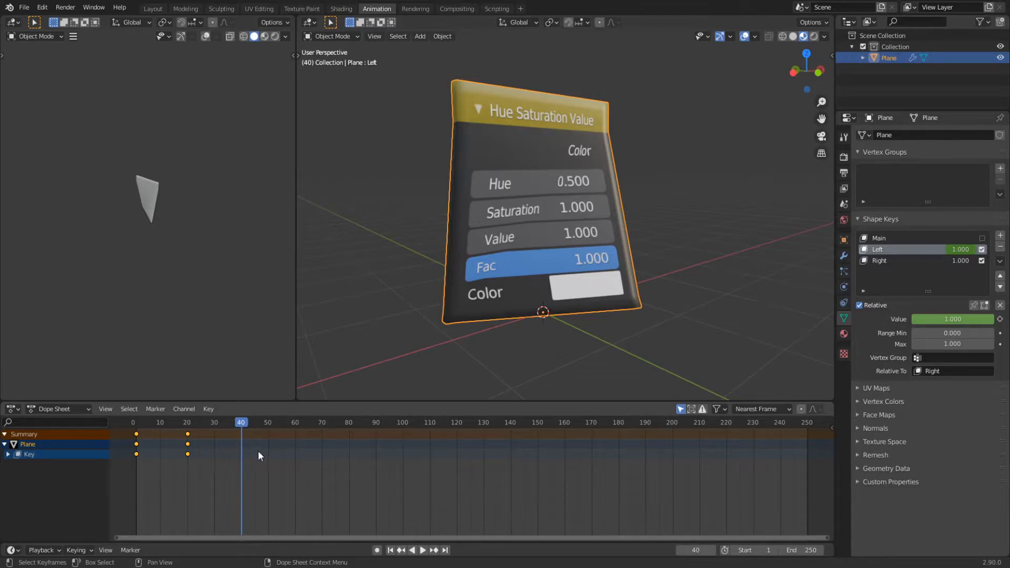
{"action": "key", "text": "ctrl+c"}
{"action": "key", "text": "ctrl+v"}
Step: Paste the copied keyframe pair again starting at frames 80 and 120
{"action": "left_click", "coordinate": [351, 422]}
{"action": "key", "text": "space"}
{"action": "left_click", "coordinate": [349, 425]}
{"action": "key", "text": "ctrl+v"}
{"action": "left_click", "coordinate": [413, 424]}
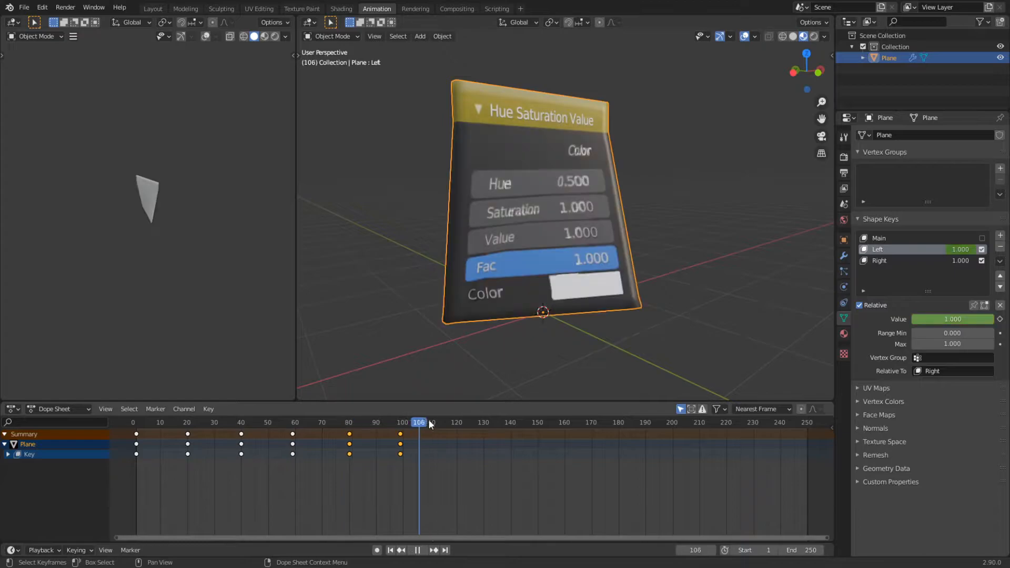
{"action": "key", "text": "ctrl+v"}
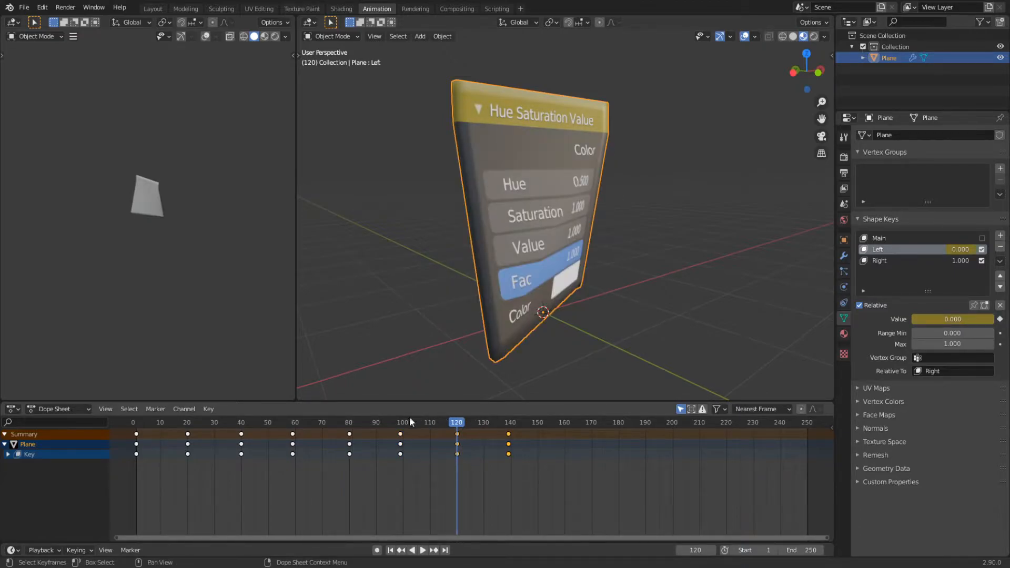
Step: Set the animation's end frame to 80 and play the repeating twist
{"action": "left_click_drag", "start_coordinate": [146, 423], "coordinate": [350, 411]}
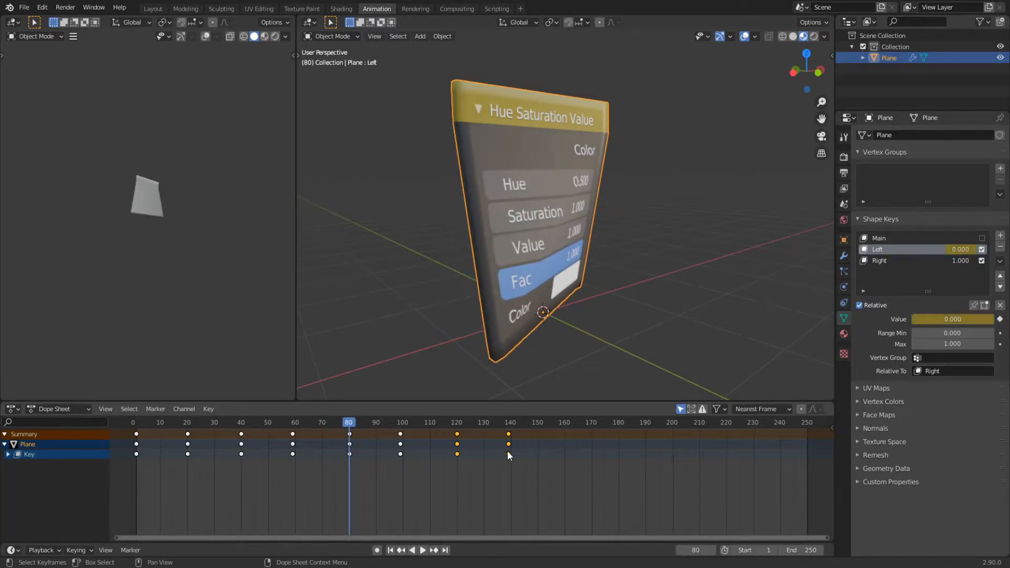
{"action": "left_click", "coordinate": [816, 550]}
{"action": "type", "text": "80"}
{"action": "key", "text": "Return"}
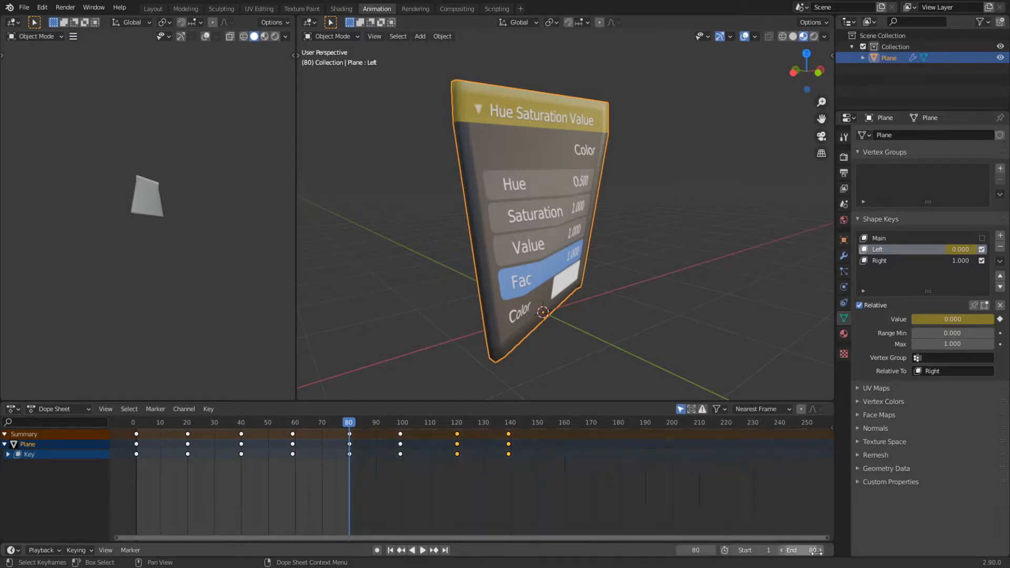
{"action": "key", "text": "space"}
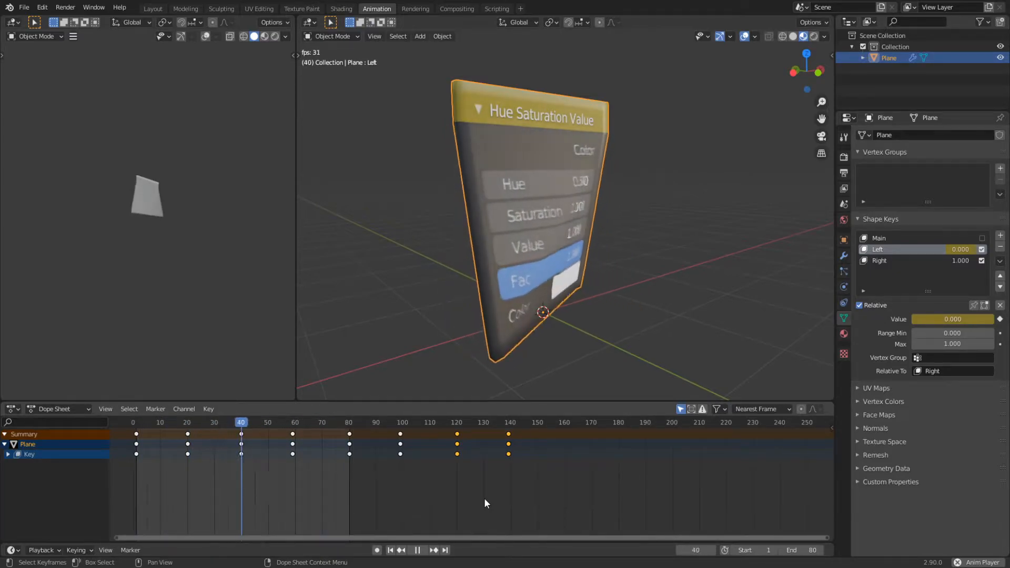
{"action": "left_click", "coordinate": [417, 551]}
Step: Play the animation from the first frame while viewing the slab from a different angle, and return to frame 1
{"action": "mouse_move", "coordinate": [349, 421]}
{"action": "left_mouse_down"}
{"action": "mouse_move", "coordinate": [140, 425]}
{"action": "mouse_move", "coordinate": [354, 423]}
{"action": "left_mouse_up"}
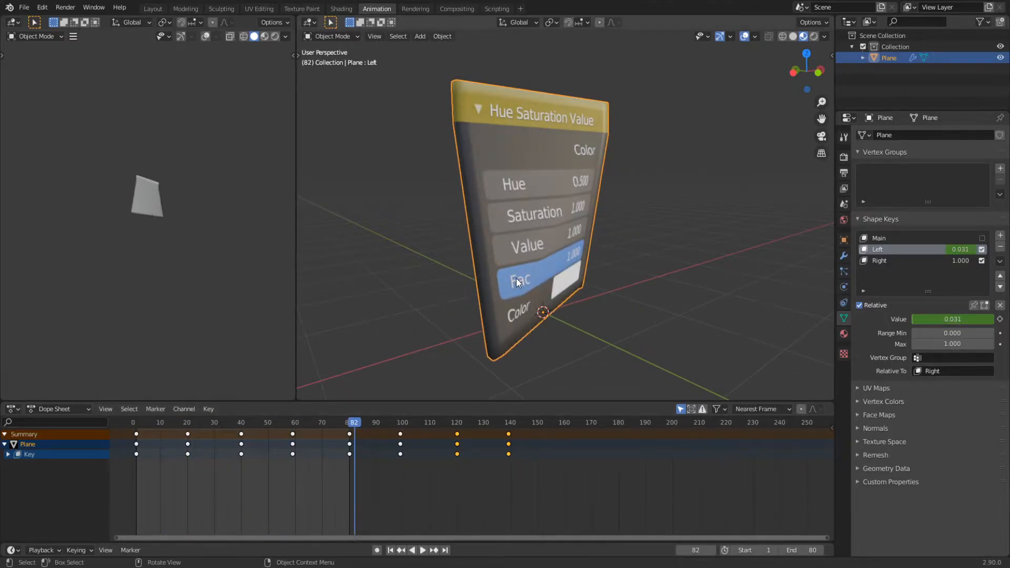
{"action": "key", "text": "Down"}
{"action": "middle_click_drag", "start_coordinate": [519, 277], "coordinate": [584, 284]}
{"action": "left_click", "coordinate": [390, 550]}
{"action": "left_click", "coordinate": [422, 550]}
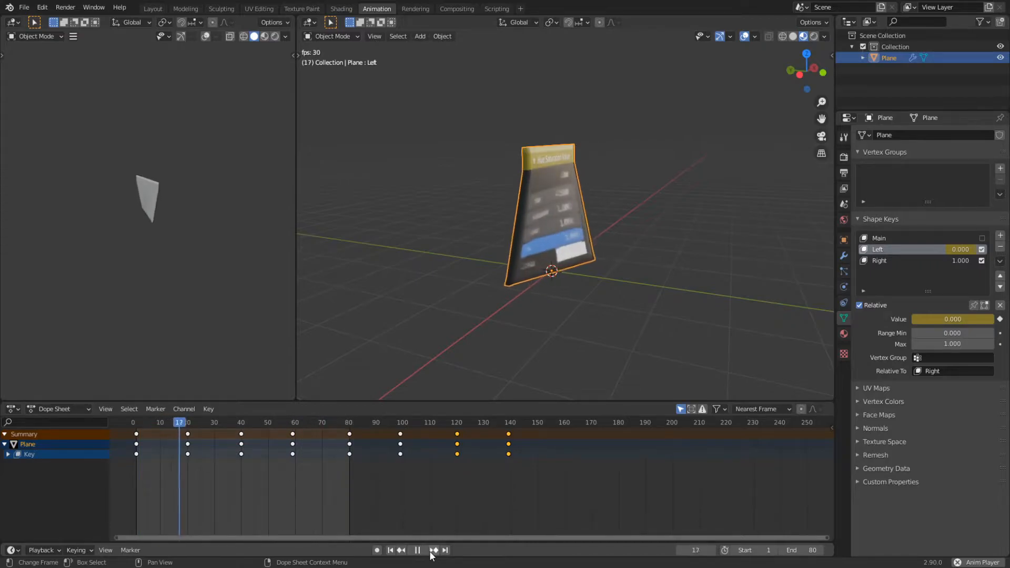
{"action": "key", "text": "Escape"}
Step: View the slab's twist at frame 1 in right orthographic view, framed on the slab
{"action": "middle_click_drag", "start_coordinate": [573, 273], "coordinate": [541, 283]}
{"action": "key", "text": "KP_1"}
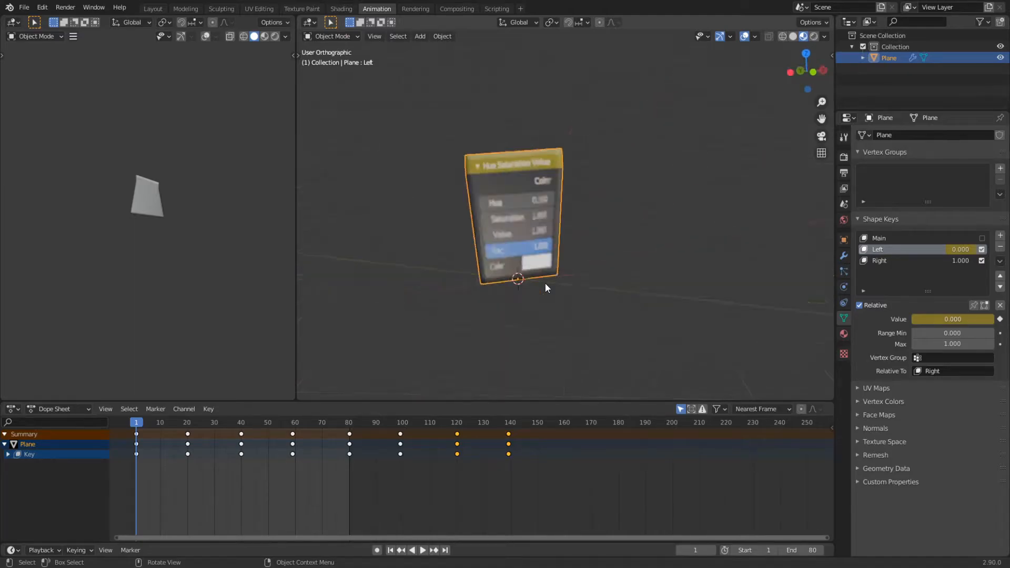
{"action": "key", "text": "KP_3"}
{"action": "key", "text": "KP_Decimal"}
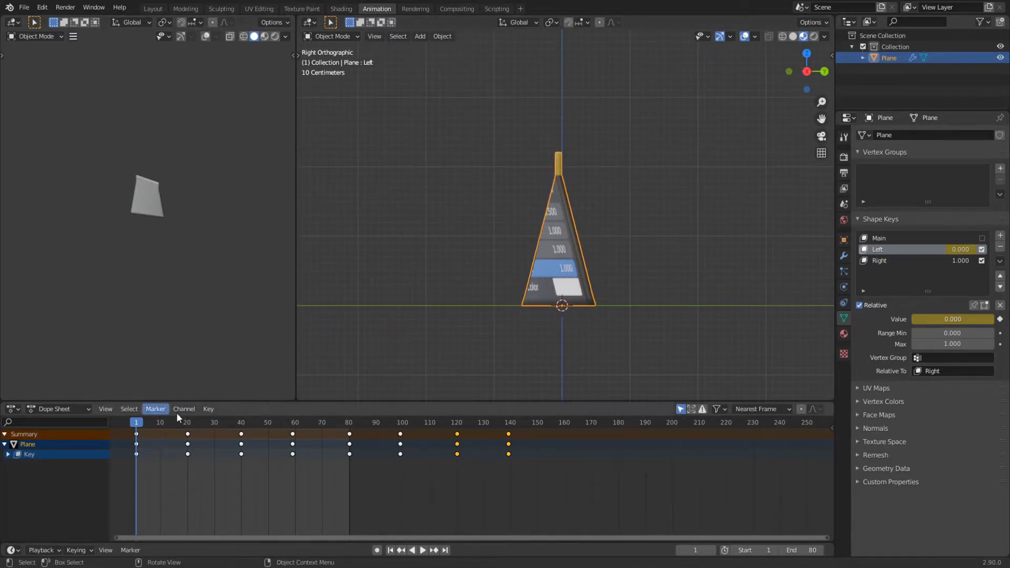
Step: Insert a Location keyframe for the slab at frame 1
{"action": "key", "text": "k"}
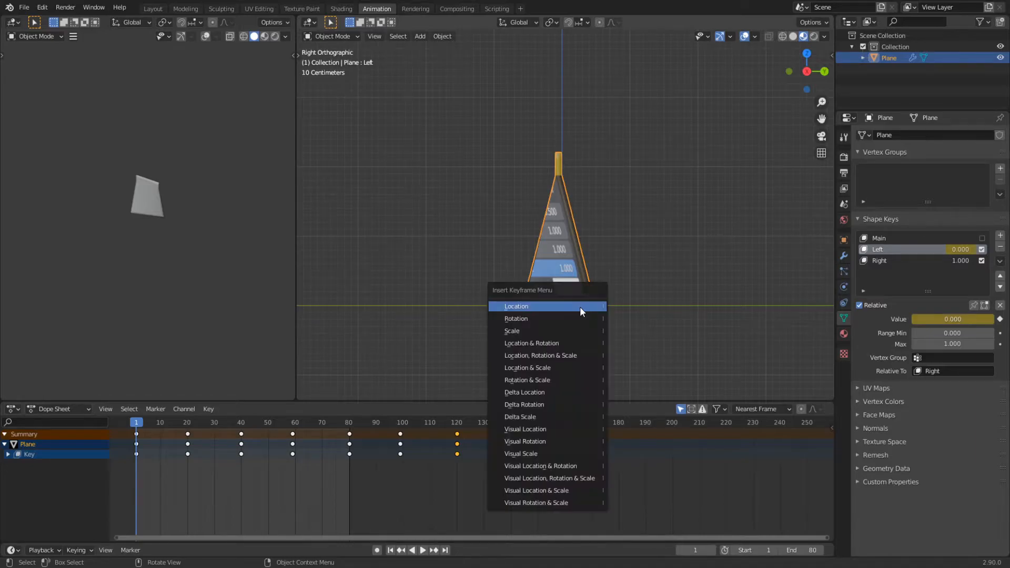
{"action": "left_click", "coordinate": [554, 308]}
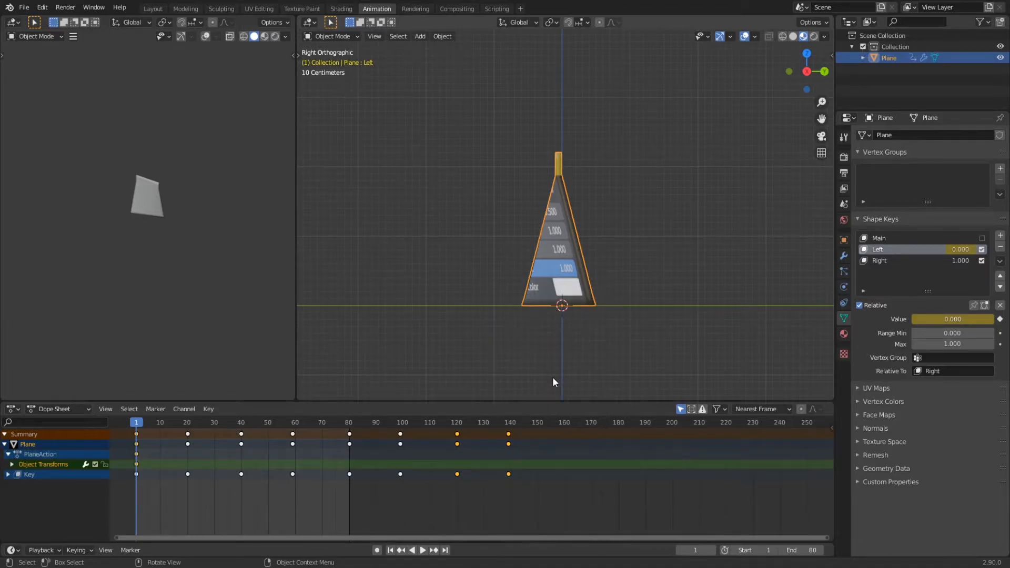
{"action": "middle_click_drag", "start_coordinate": [439, 306], "coordinate": [594, 310], "text": "shift"}
Step: Step through and play the timeline to examine the slab's twist at frames 1 and 20
{"action": "left_click", "coordinate": [185, 409]}
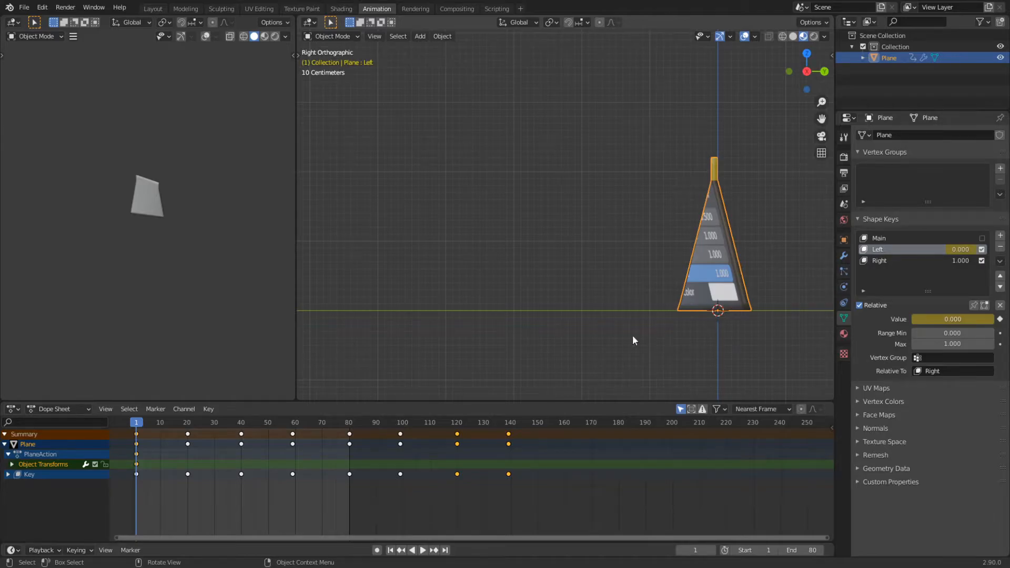
{"action": "key", "text": "space"}
{"action": "left_click", "coordinate": [188, 424]}
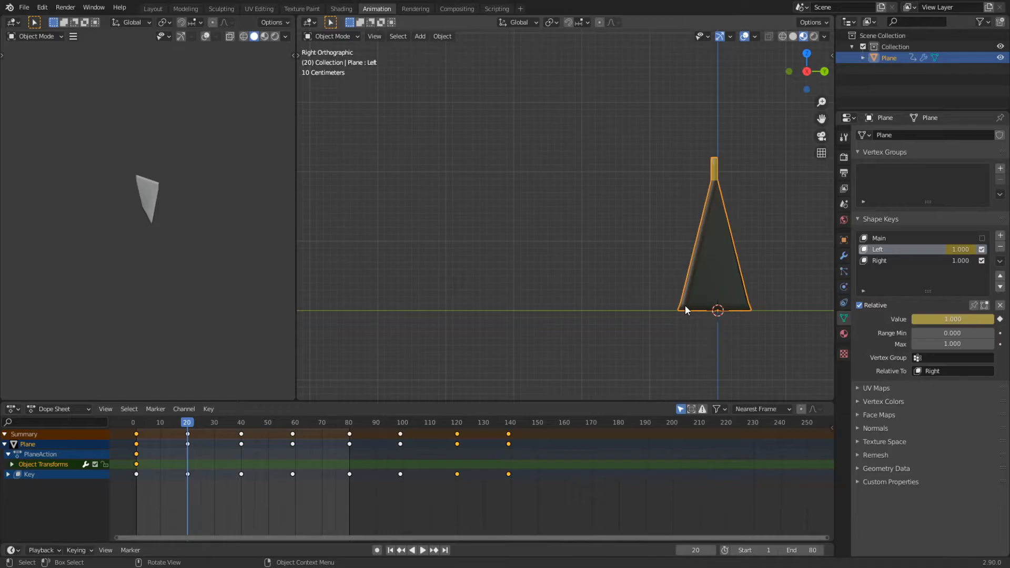
{"action": "mouse_move", "coordinate": [185, 423]}
{"action": "left_mouse_down"}
{"action": "mouse_move", "coordinate": [148, 424]}
{"action": "mouse_move", "coordinate": [189, 426]}
{"action": "left_mouse_up"}
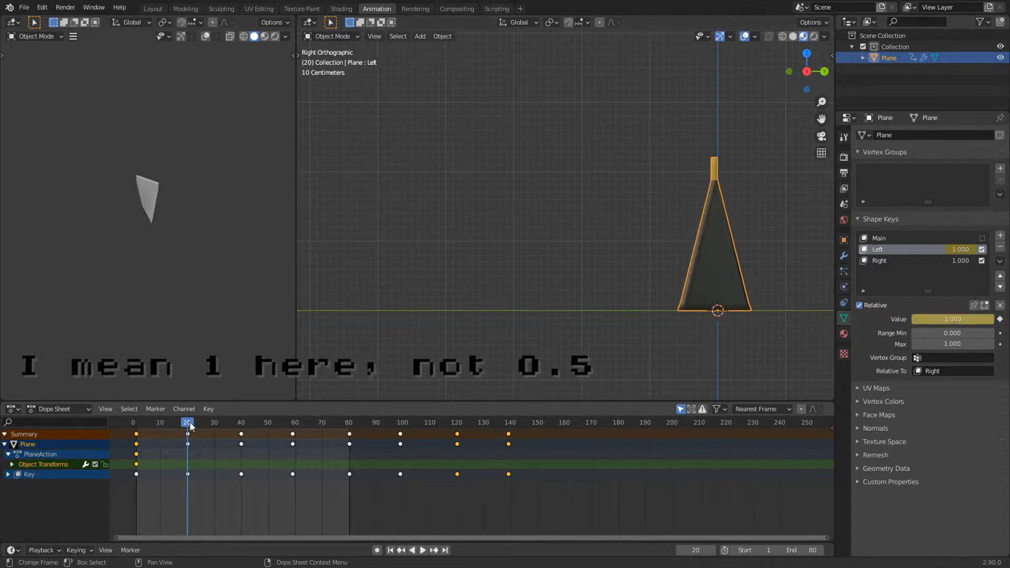
{"action": "key", "text": "space"}
{"action": "key", "text": "space"}
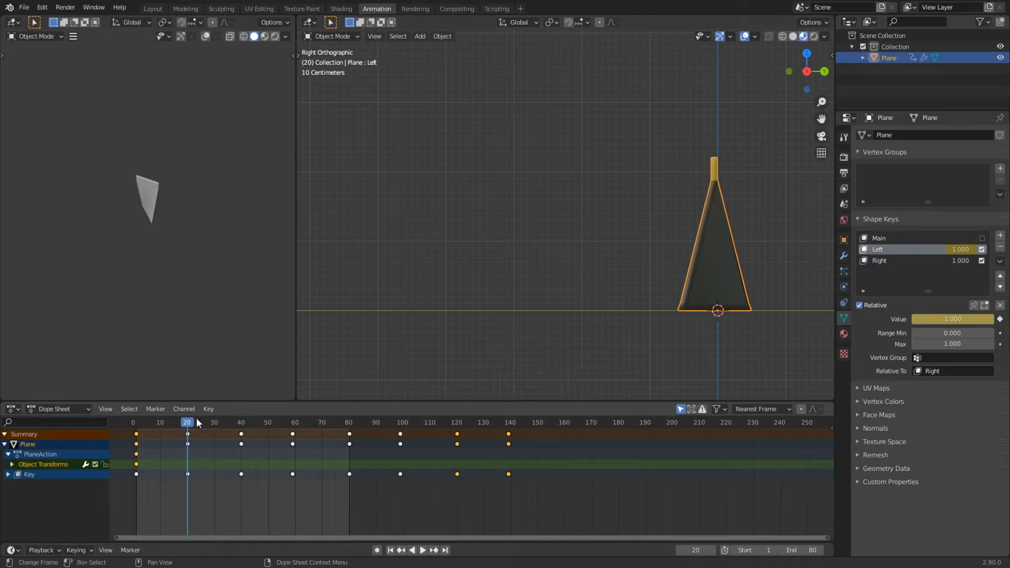
{"action": "key", "text": "space"}
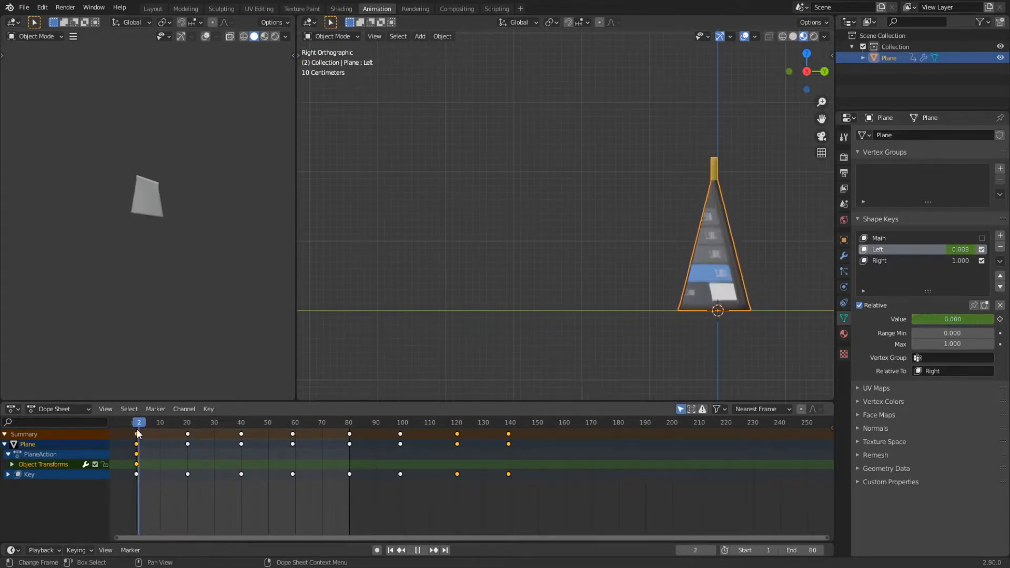
Step: At frame 80, move the slab along the negative Y axis and insert a Location keyframe
{"action": "left_click_drag", "start_coordinate": [187, 429], "coordinate": [349, 427]}
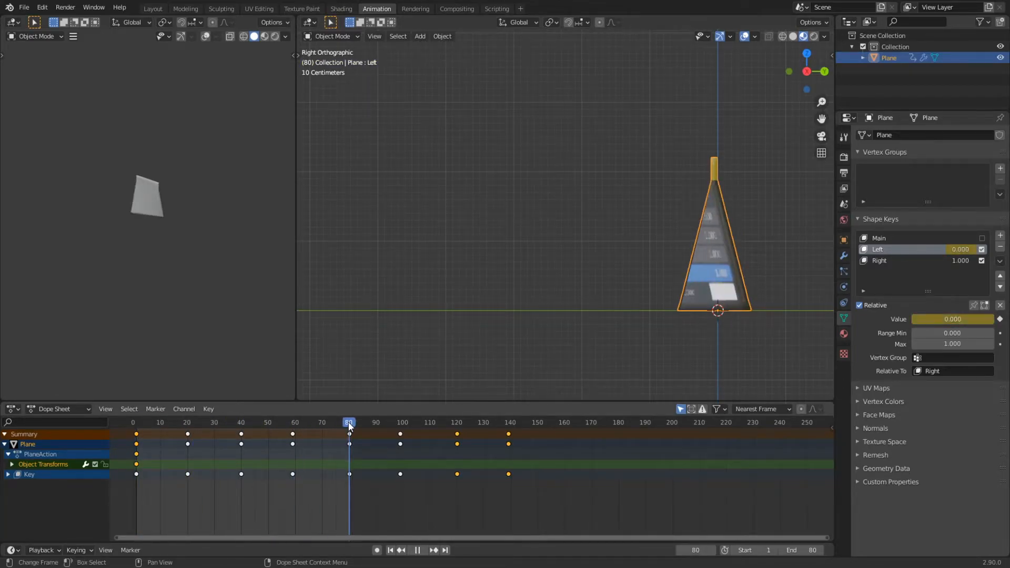
{"action": "key", "text": "space"}
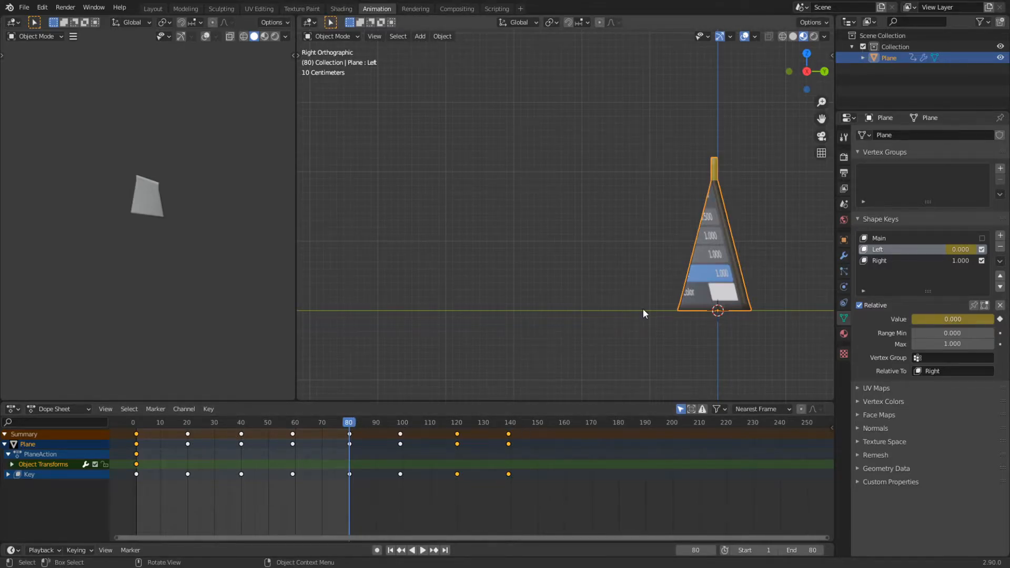
{"action": "key", "text": "g"}
{"action": "key", "text": "y"}
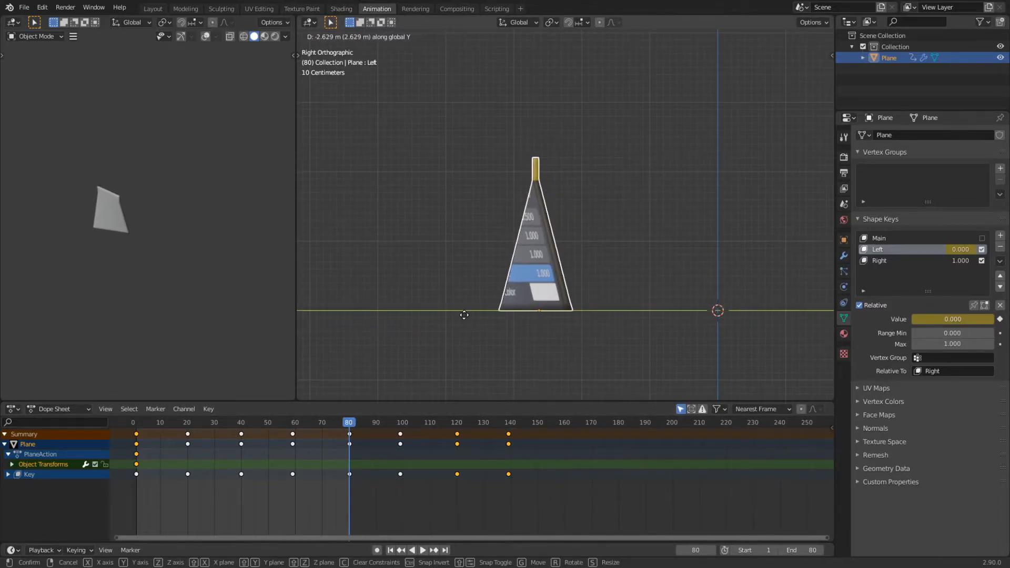
{"action": "left_click", "coordinate": [463, 312]}
{"action": "key", "text": "i"}
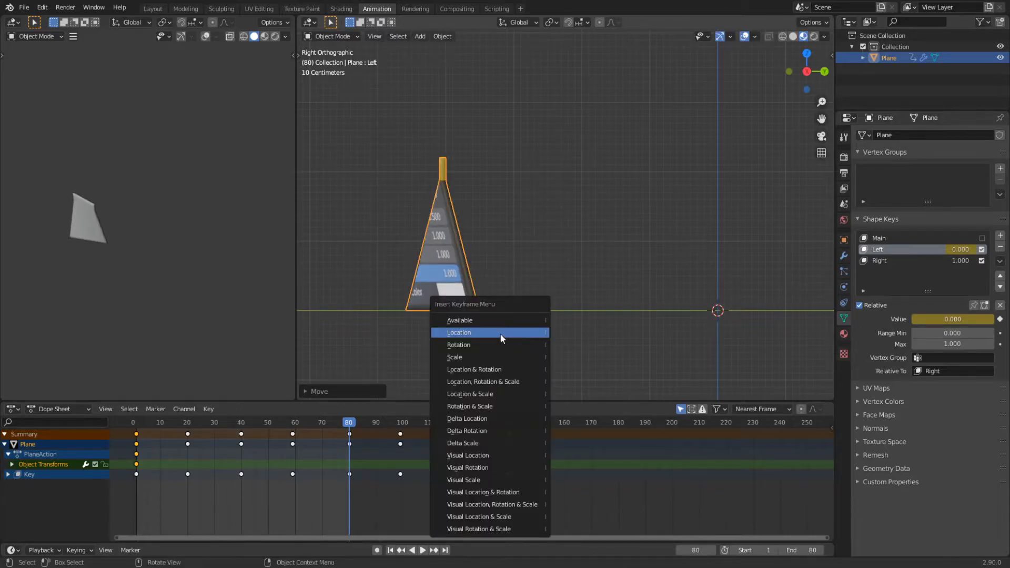
{"action": "left_click", "coordinate": [499, 333]}
Step: Play the animation from the first frame to check the slab's forward movement, and stop it
{"action": "left_click", "coordinate": [389, 550]}
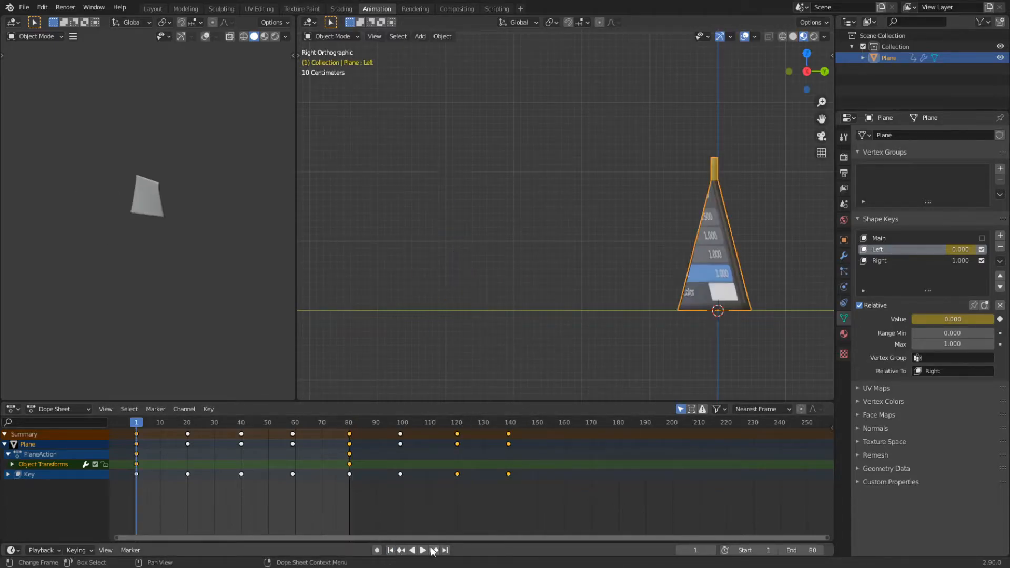
{"action": "left_click", "coordinate": [423, 550]}
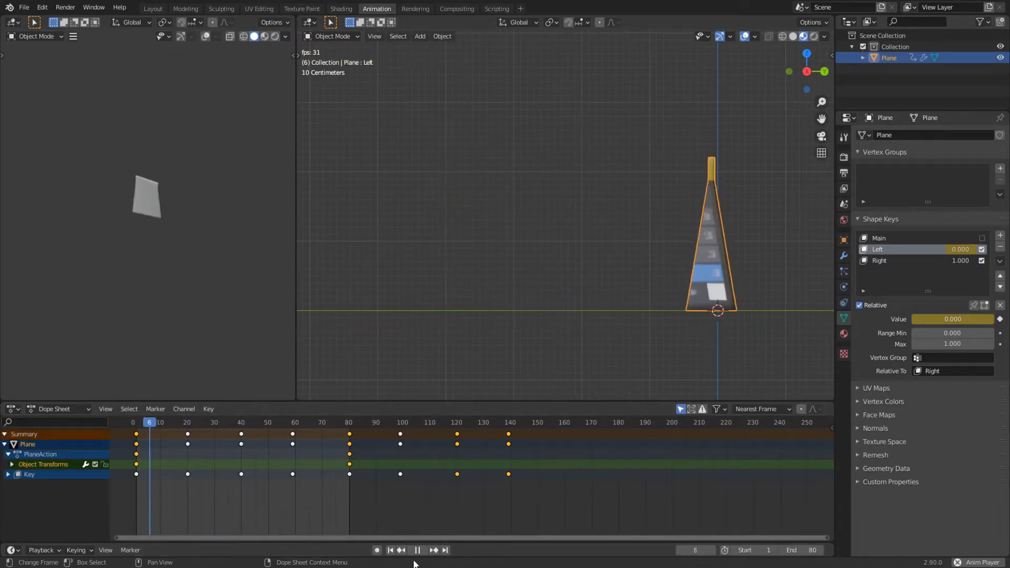
{"action": "left_click", "coordinate": [417, 550]}
Step: Set the interpolation of the object transform keyframes at frames 1 and 80 to Linear
{"action": "left_click", "coordinate": [350, 464]}
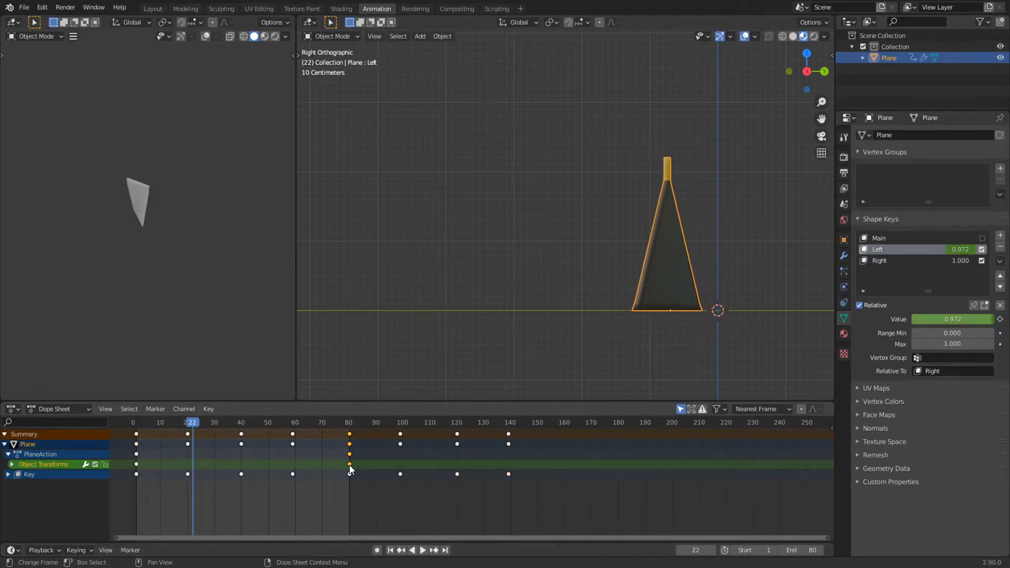
{"action": "left_click", "coordinate": [136, 465], "text": "shift"}
{"action": "right_click", "coordinate": [138, 468]}
{"action": "mouse_move", "coordinate": [128, 476]}
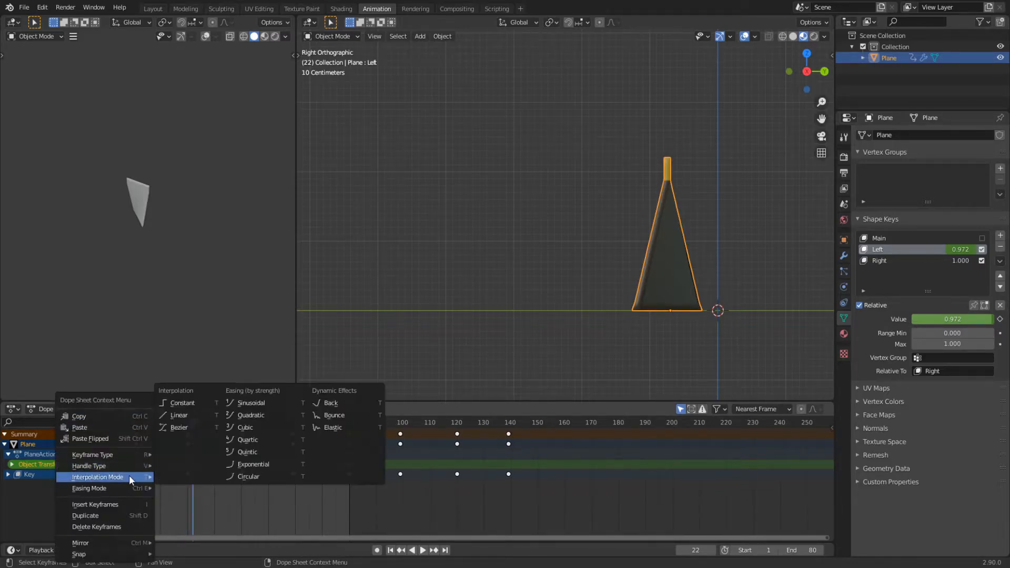
{"action": "left_click", "coordinate": [174, 416]}
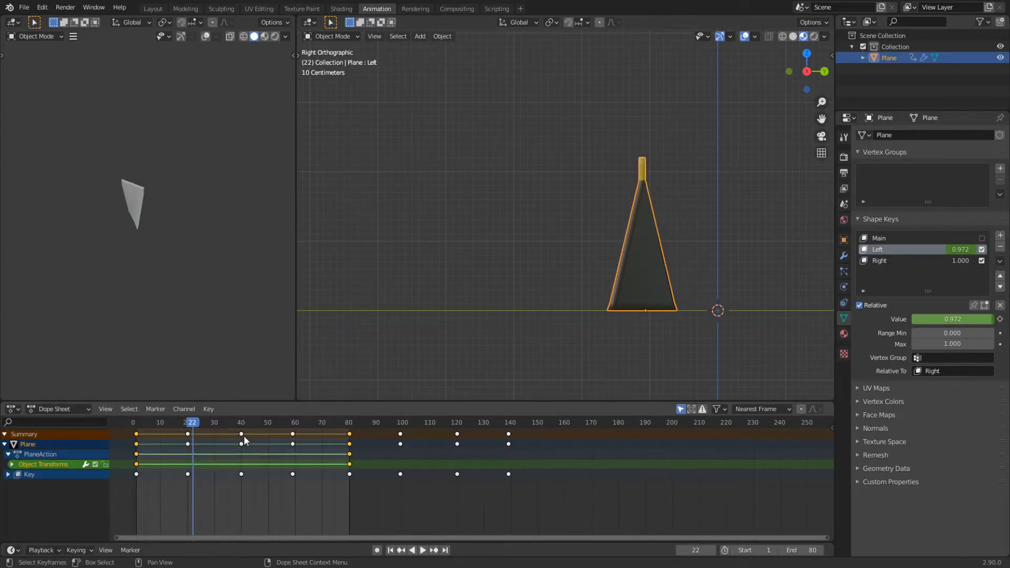
Step: Scrub and play the linear walking motion while examining the slab from several perspective angles
{"action": "left_click_drag", "start_coordinate": [168, 422], "coordinate": [287, 422]}
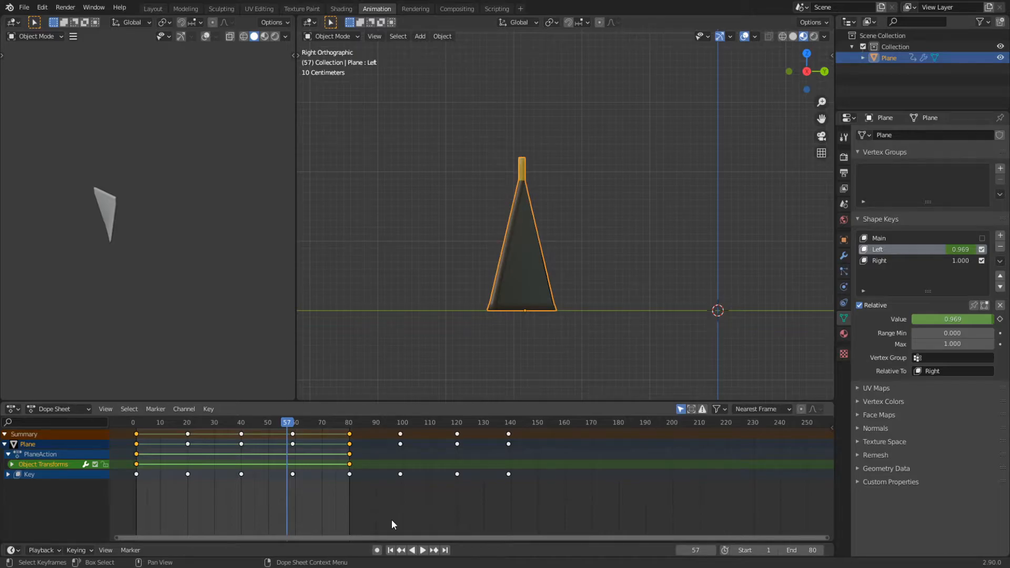
{"action": "left_click", "coordinate": [422, 550]}
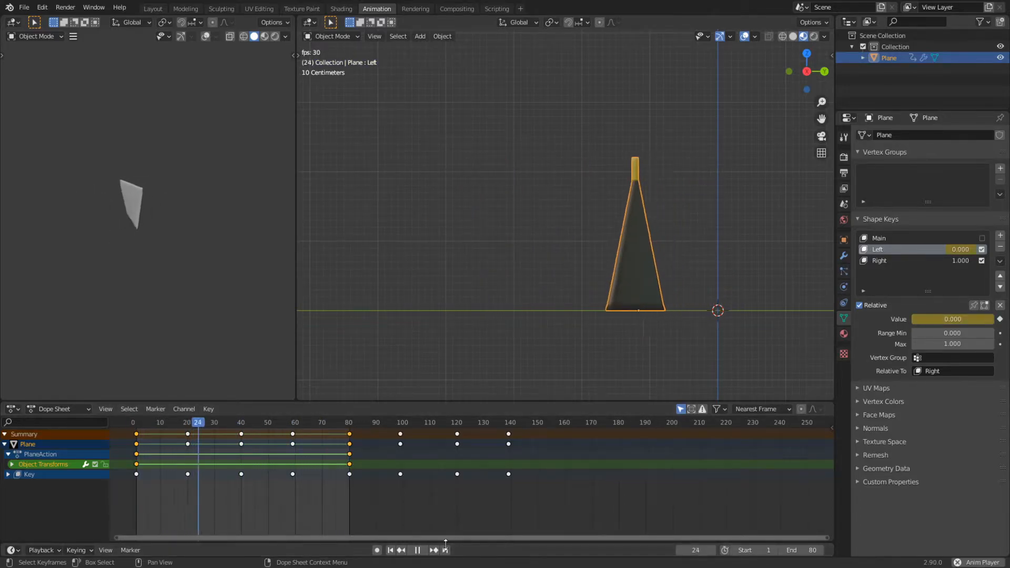
{"action": "middle_click_drag", "start_coordinate": [645, 300], "coordinate": [578, 300]}
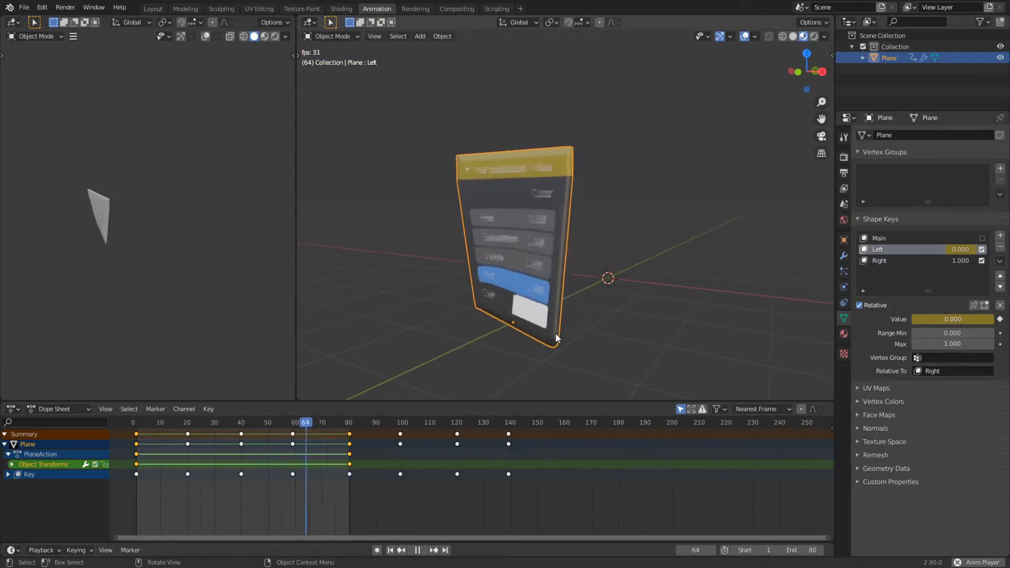
{"action": "middle_click_drag", "start_coordinate": [556, 337], "coordinate": [619, 298]}
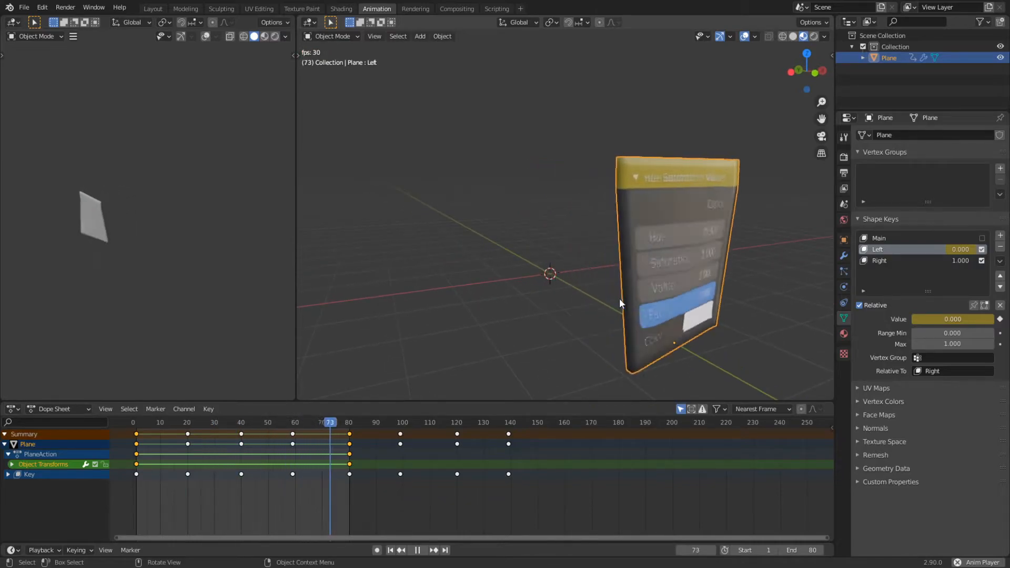
{"action": "left_click", "coordinate": [417, 555]}
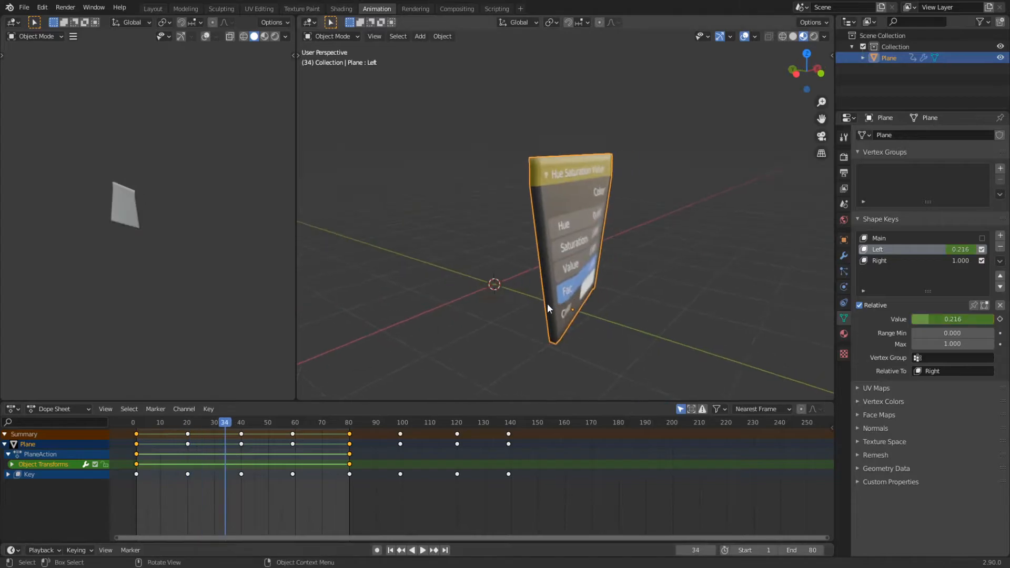
{"action": "scroll", "coordinate": [557, 304], "scroll_direction": "down", "scroll_amount": 2}
{"action": "middle_click_drag", "start_coordinate": [554, 300], "coordinate": [554, 260]}
{"action": "scroll", "coordinate": [520, 266], "scroll_direction": "up", "scroll_amount": 5}
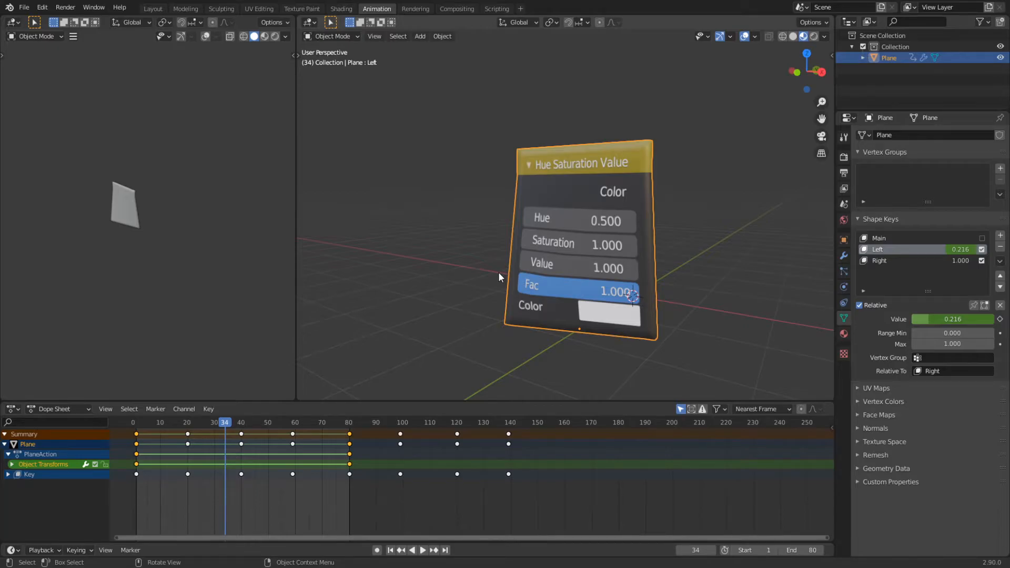
{"action": "middle_click_drag", "start_coordinate": [498, 276], "coordinate": [572, 292]}
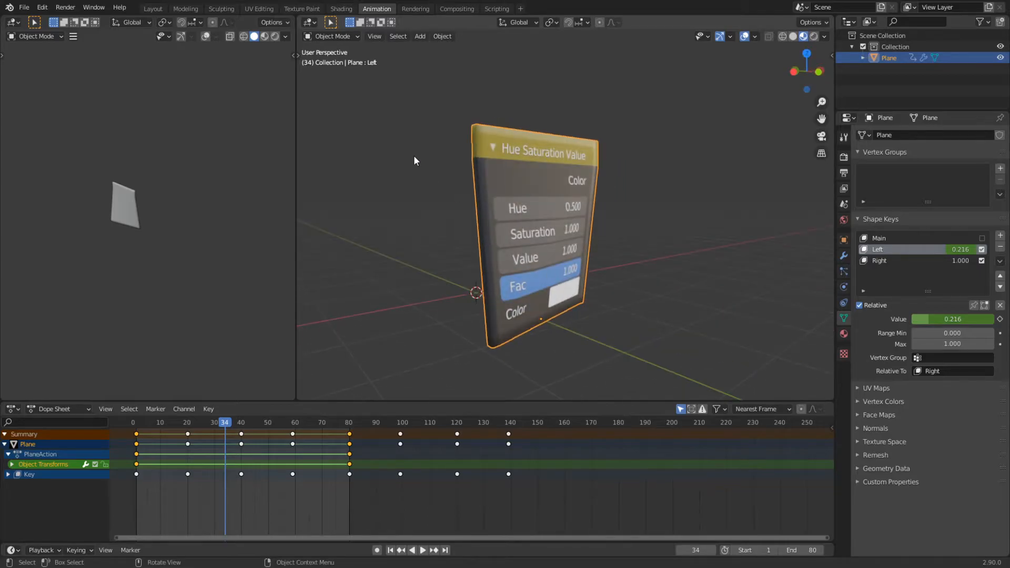
Step: Switch to the Layout workspace and add two Array modifiers to the slab
{"action": "left_click", "coordinate": [152, 9]}
{"action": "middle_click_drag", "start_coordinate": [357, 299], "coordinate": [433, 324]}
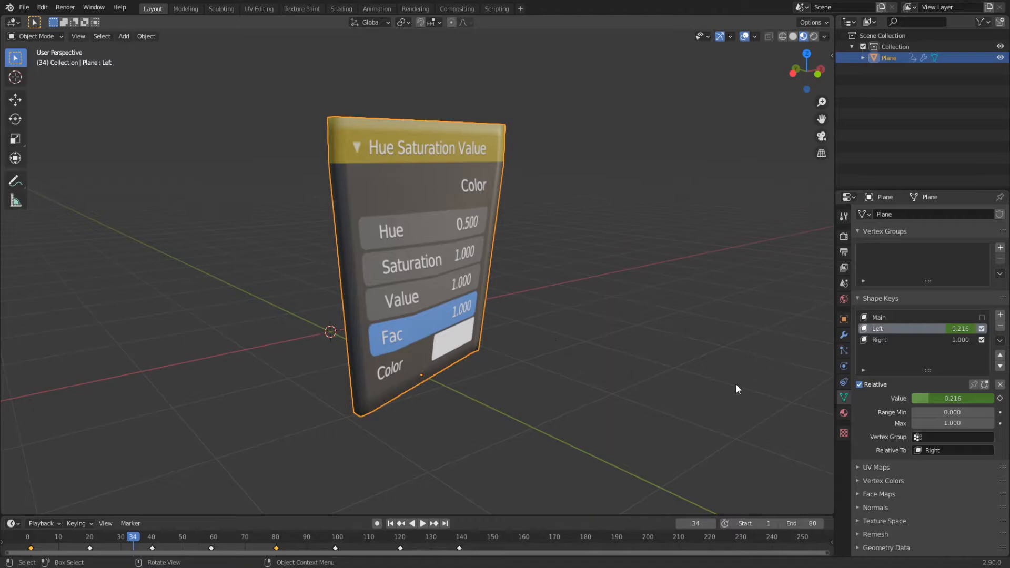
{"action": "left_click", "coordinate": [843, 337]}
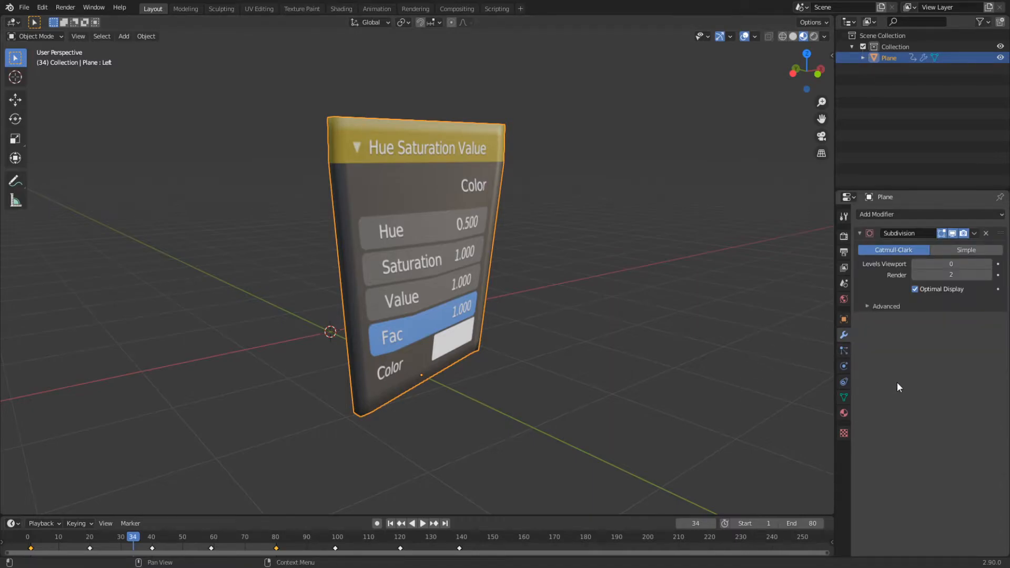
{"action": "left_click", "coordinate": [921, 214]}
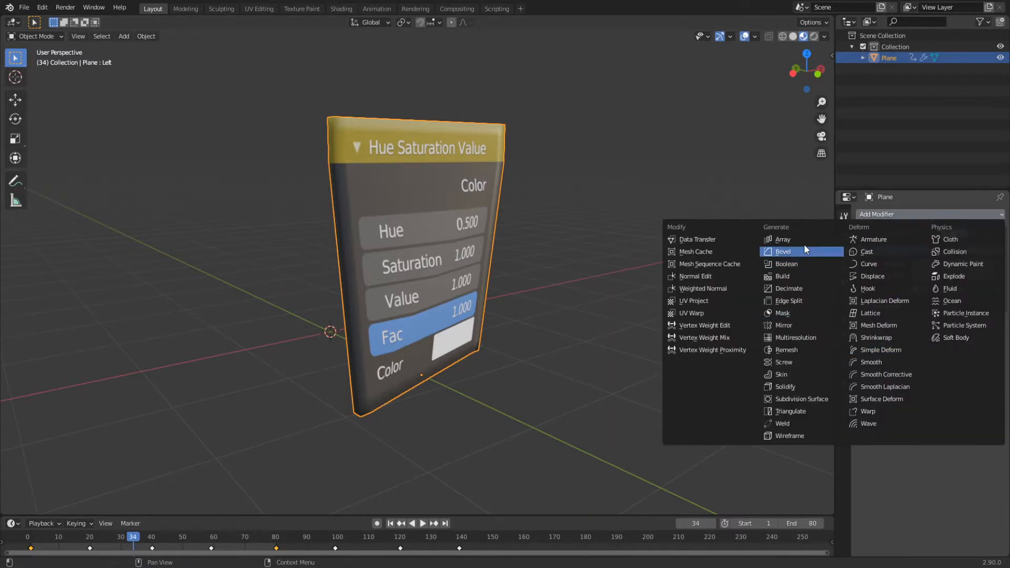
{"action": "left_click", "coordinate": [789, 240]}
{"action": "left_click", "coordinate": [923, 214]}
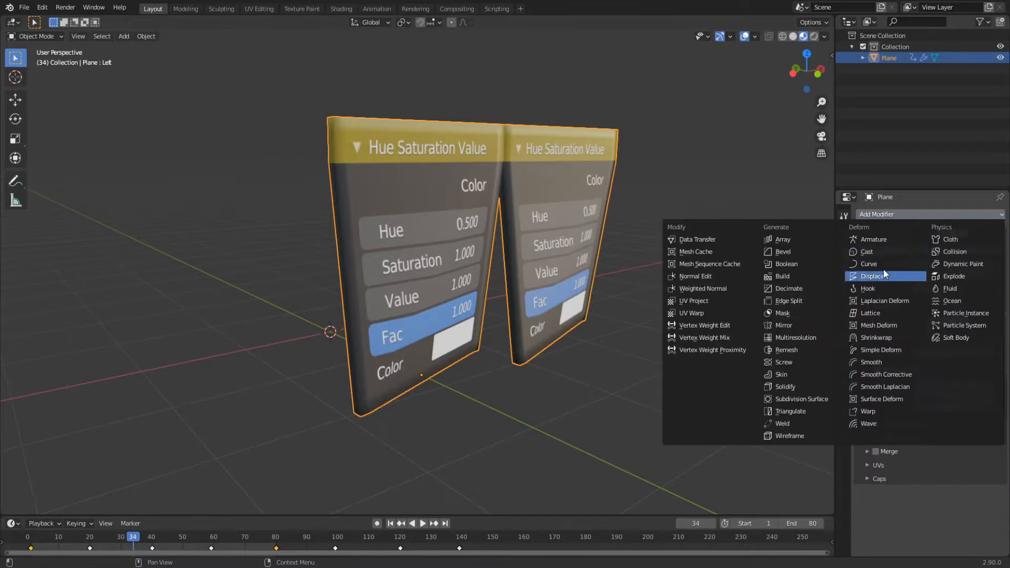
{"action": "left_click", "coordinate": [788, 241]}
Step: Hide the second Array modifier's effect in the viewport
{"action": "scroll", "coordinate": [851, 361], "scroll_direction": "down", "scroll_amount": 3}
{"action": "middle_click_drag", "start_coordinate": [611, 300], "coordinate": [570, 279]}
{"action": "left_click", "coordinate": [953, 427]}
{"action": "left_click", "coordinate": [954, 427]}
{"action": "left_click", "coordinate": [953, 427]}
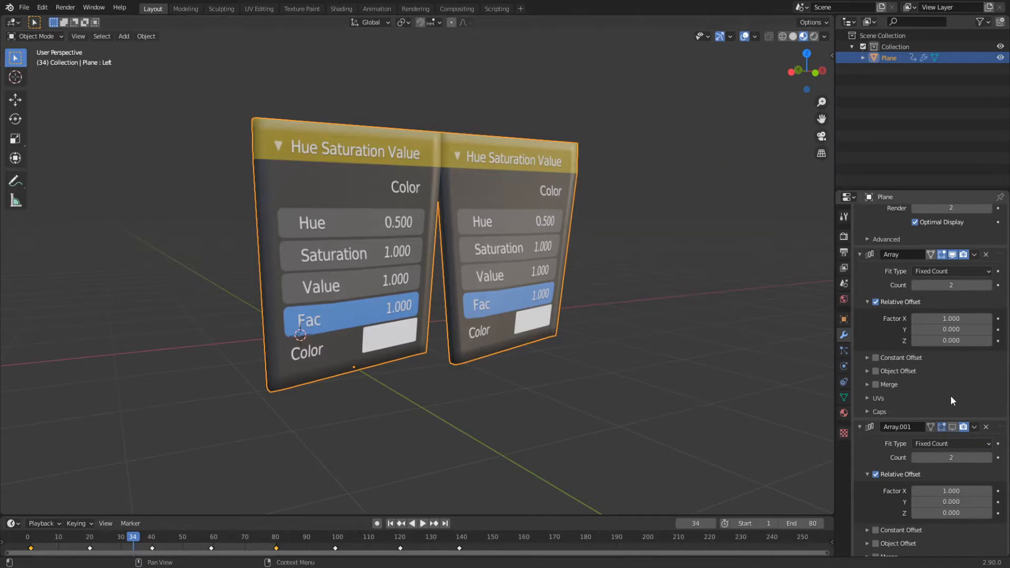
{"action": "scroll", "coordinate": [875, 334], "scroll_direction": "up", "scroll_amount": 1}
Step: Disable Relative Offset on the first Array modifier and enable its Constant Offset
{"action": "left_click", "coordinate": [876, 325]}
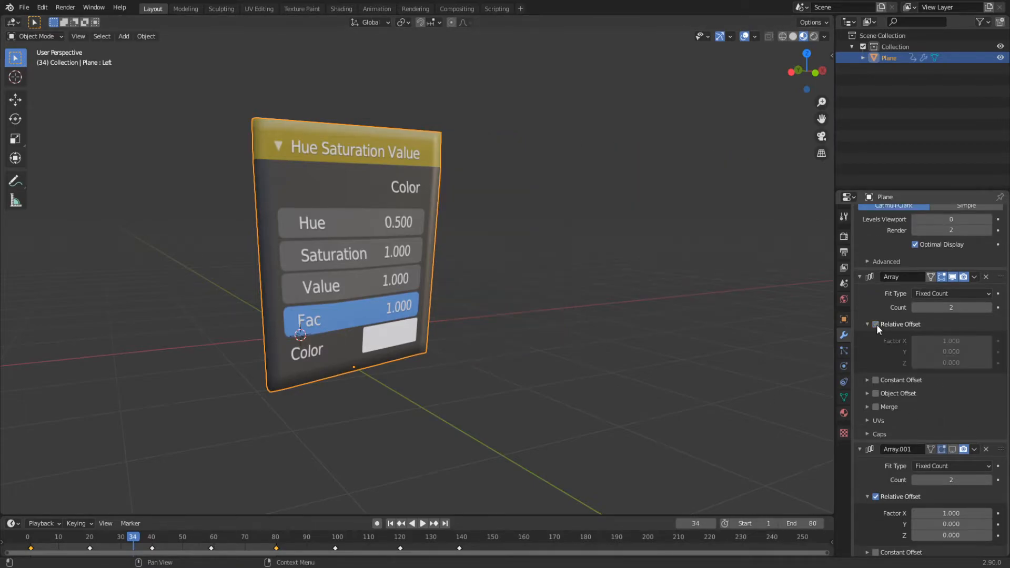
{"action": "left_click", "coordinate": [866, 324]}
{"action": "left_click", "coordinate": [875, 339]}
{"action": "left_click", "coordinate": [868, 338]}
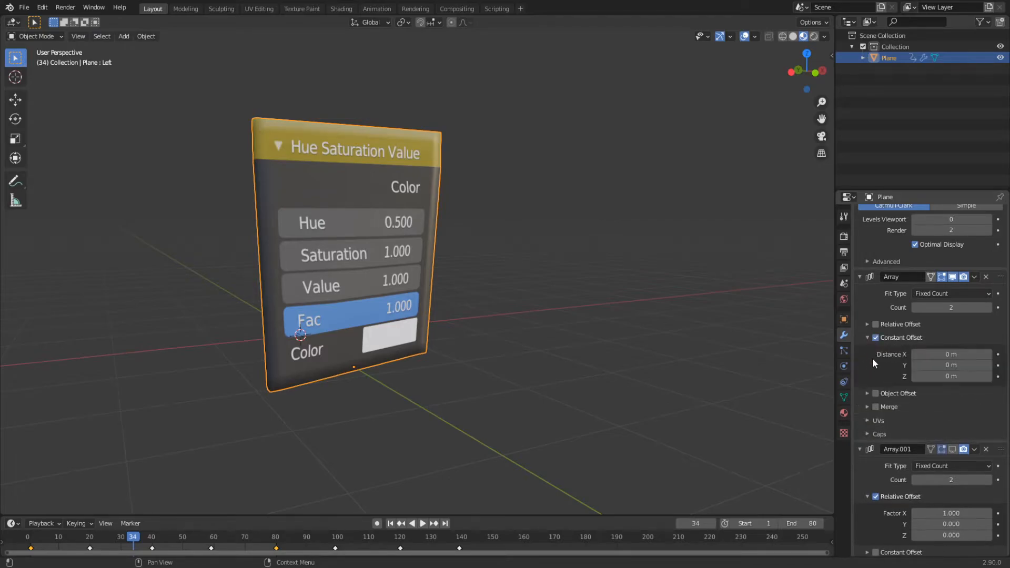
Step: Re-enable the first Array's Relative Offset and set its X factor to 2
{"action": "left_click", "coordinate": [876, 324]}
{"action": "left_click", "coordinate": [868, 324]}
{"action": "mouse_move", "coordinate": [941, 342]}
{"action": "left_mouse_down"}
{"action": "mouse_move", "coordinate": [967, 341]}
{"action": "mouse_move", "coordinate": [945, 341]}
{"action": "left_mouse_up"}
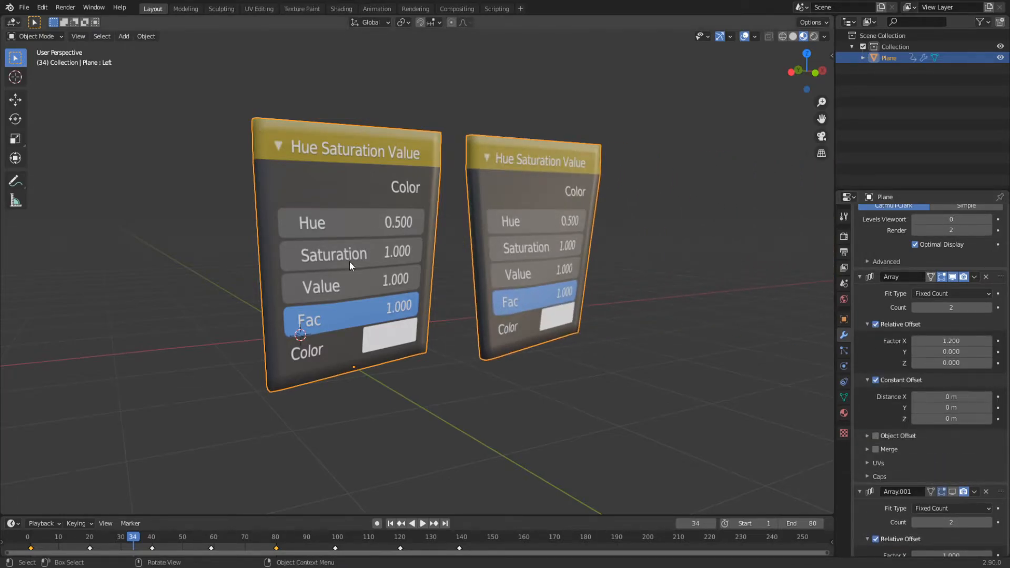
{"action": "left_click", "coordinate": [953, 340]}
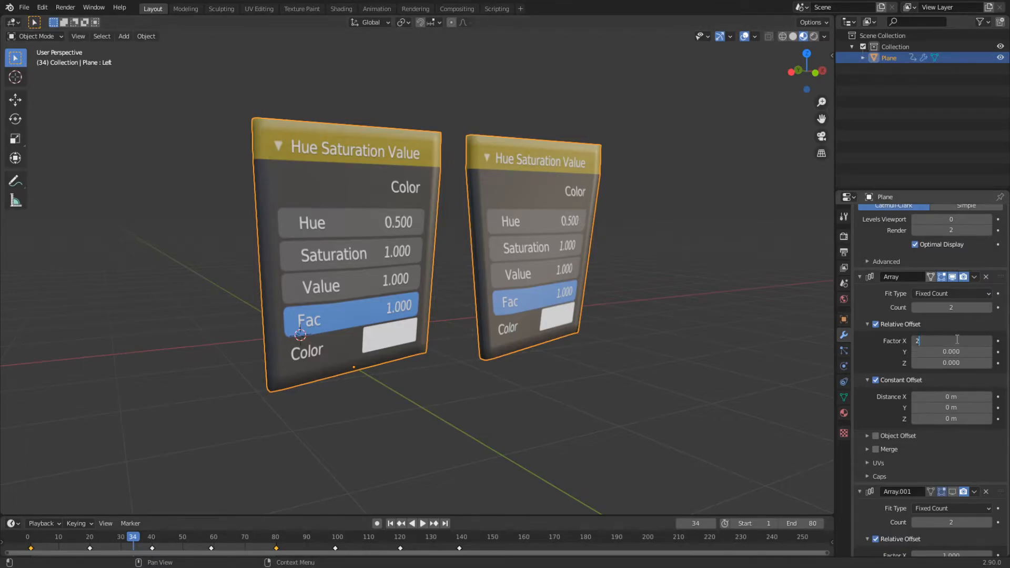
{"action": "type", "text": "2"}
{"action": "key", "text": "Return"}
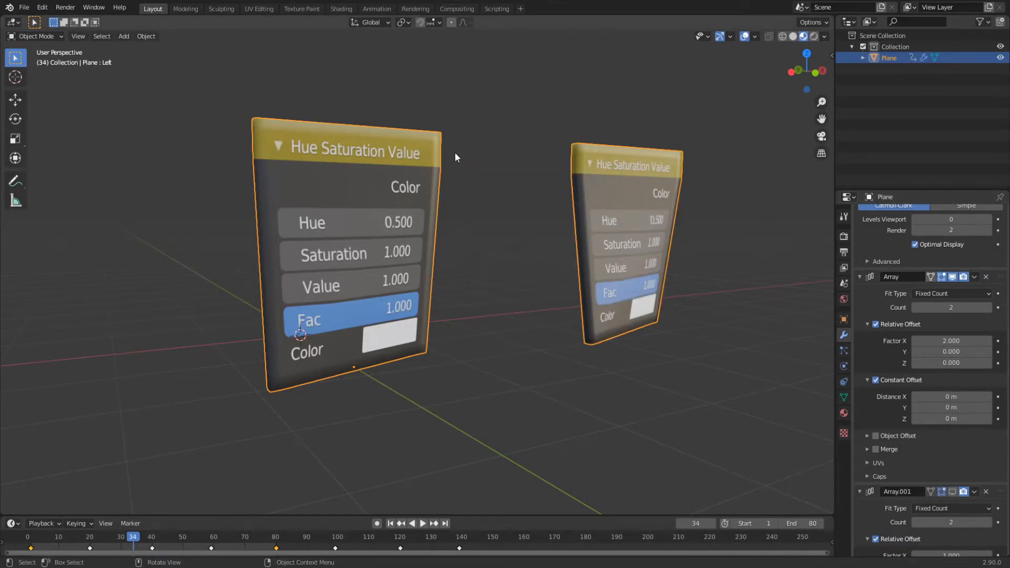
Step: Disable Relative Offset on the first Array modifier and set its Constant Offset distance X to 3.5 m
{"action": "left_click", "coordinate": [875, 325]}
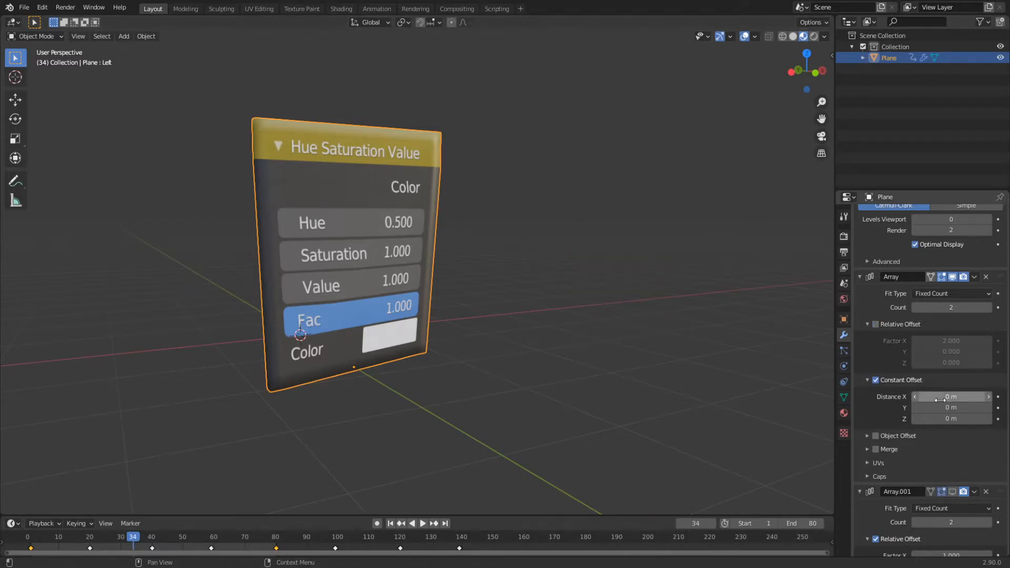
{"action": "left_click_drag", "start_coordinate": [940, 400], "coordinate": [981, 400]}
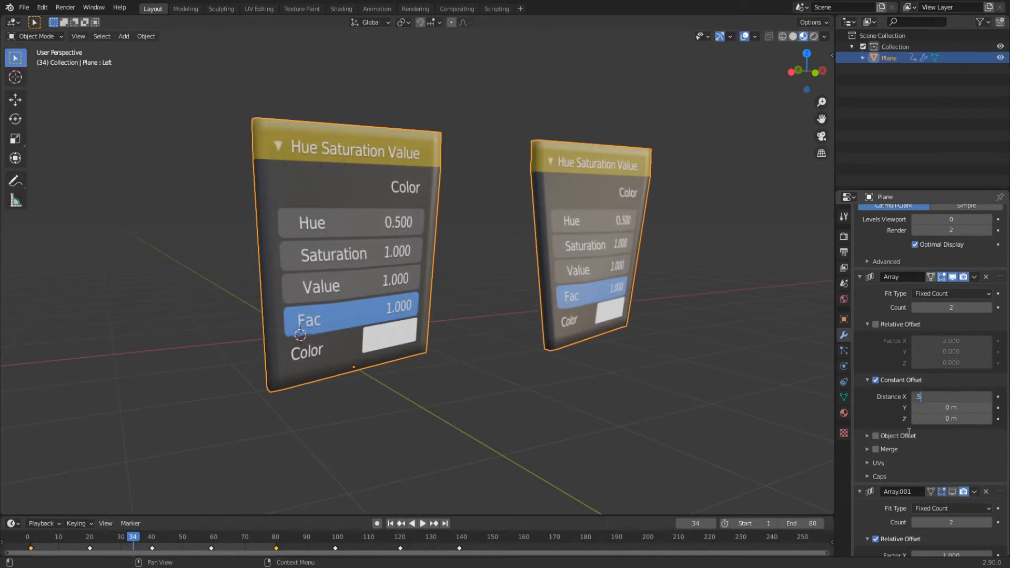
{"action": "key", "text": "Return"}
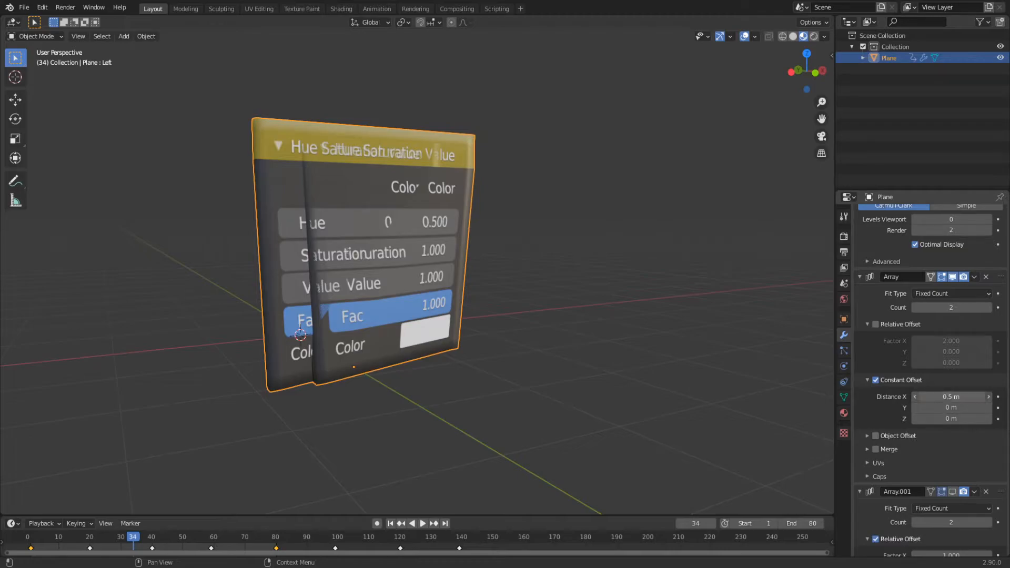
{"action": "type", "text": ".5"}
{"action": "key", "text": "Return"}
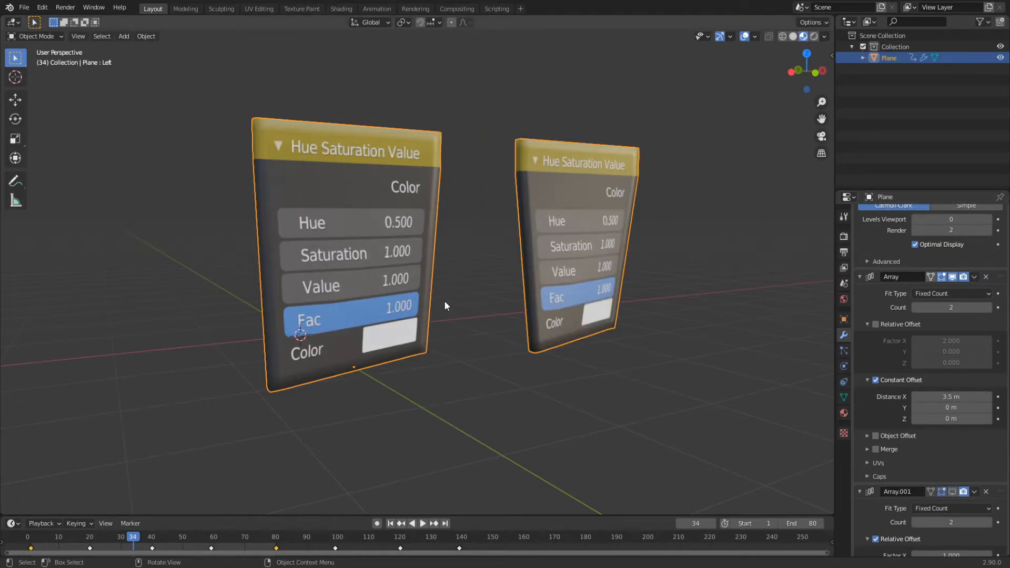
{"action": "middle_click_drag", "start_coordinate": [468, 272], "coordinate": [387, 258]}
{"action": "mouse_move", "coordinate": [451, 298]}
{"action": "middle_mouse_down"}
{"action": "mouse_move", "coordinate": [462, 298]}
{"action": "mouse_move", "coordinate": [445, 298]}
{"action": "middle_mouse_up"}
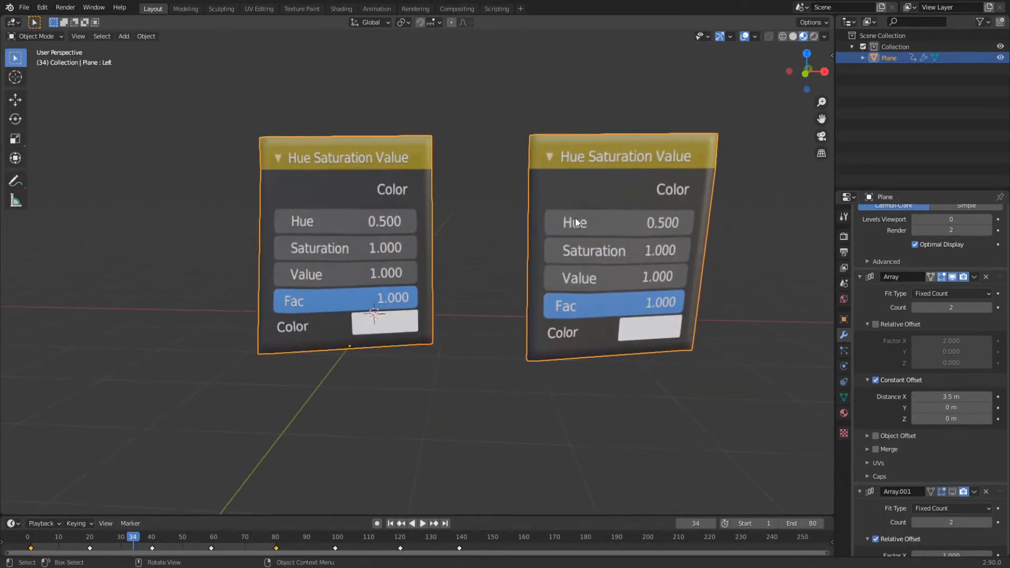
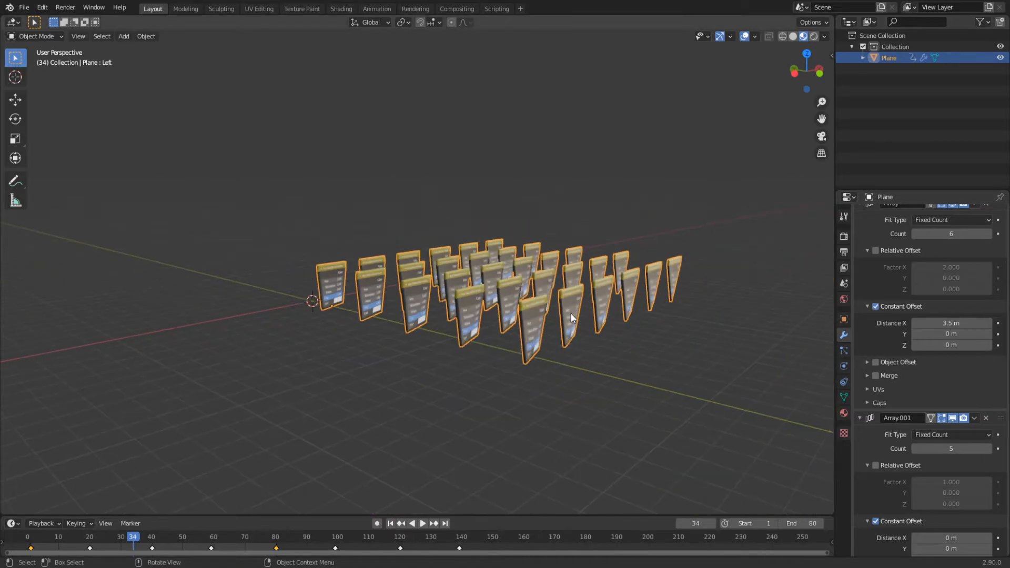
Step: Set the second Array modifier's Constant Offset Z to -3 m and its count to 6
{"action": "scroll", "coordinate": [684, 368], "scroll_direction": "up", "scroll_amount": 3}
{"action": "scroll", "coordinate": [902, 476], "scroll_direction": "down", "scroll_amount": 3}
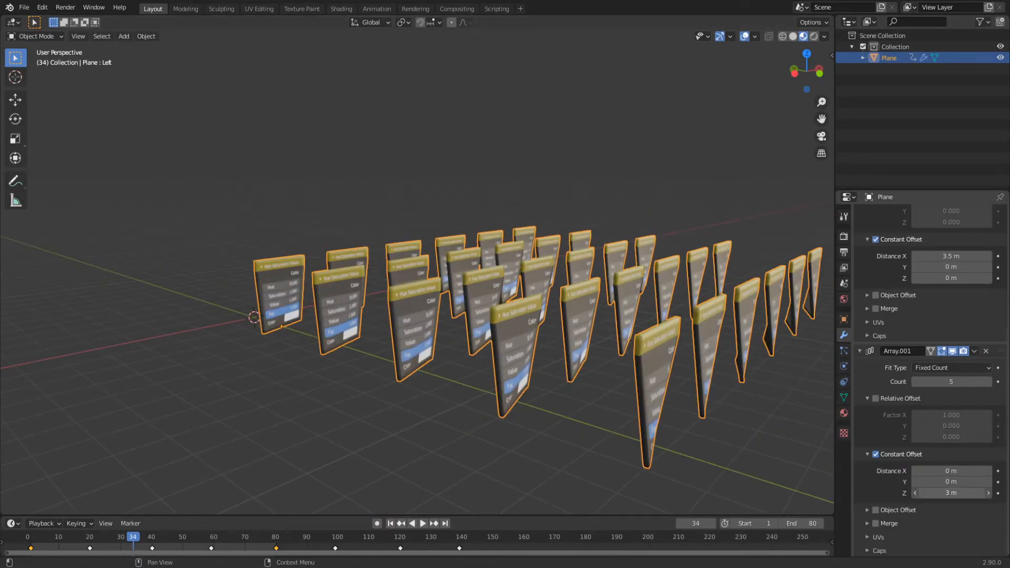
{"action": "type", "text": "-3"}
{"action": "key", "text": "Return"}
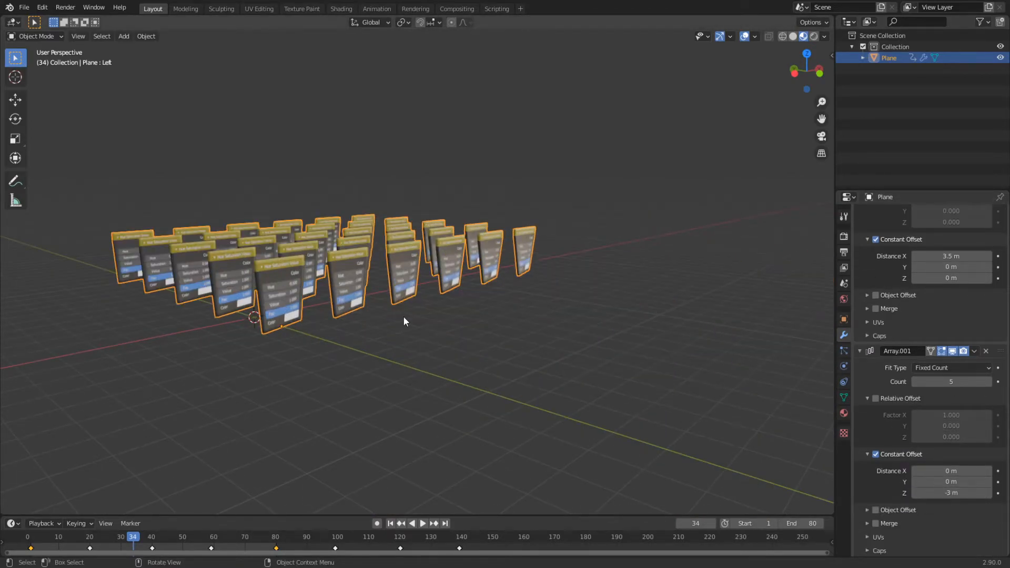
{"action": "middle_click_drag", "start_coordinate": [333, 290], "coordinate": [413, 316], "text": "shift"}
{"action": "scroll", "coordinate": [420, 318], "scroll_direction": "up", "scroll_amount": 6}
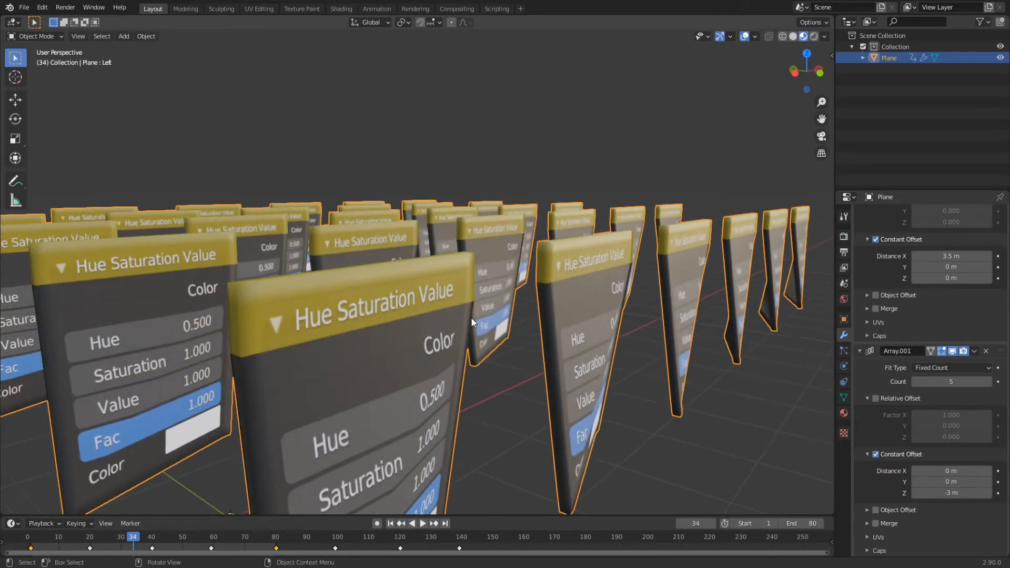
{"action": "left_click_drag", "start_coordinate": [919, 382], "coordinate": [932, 382]}
{"action": "scroll", "coordinate": [486, 317], "scroll_direction": "down", "scroll_amount": 5}
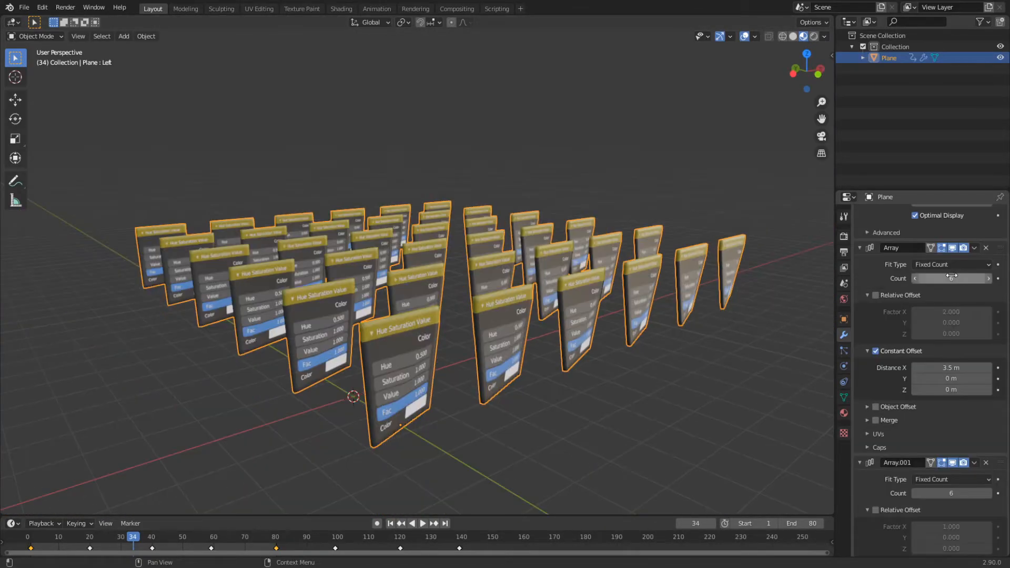
Step: Try Subdivision viewport levels 2 and 4 while the animation plays, and return the level to 0
{"action": "scroll", "coordinate": [910, 289], "scroll_direction": "up", "scroll_amount": 8}
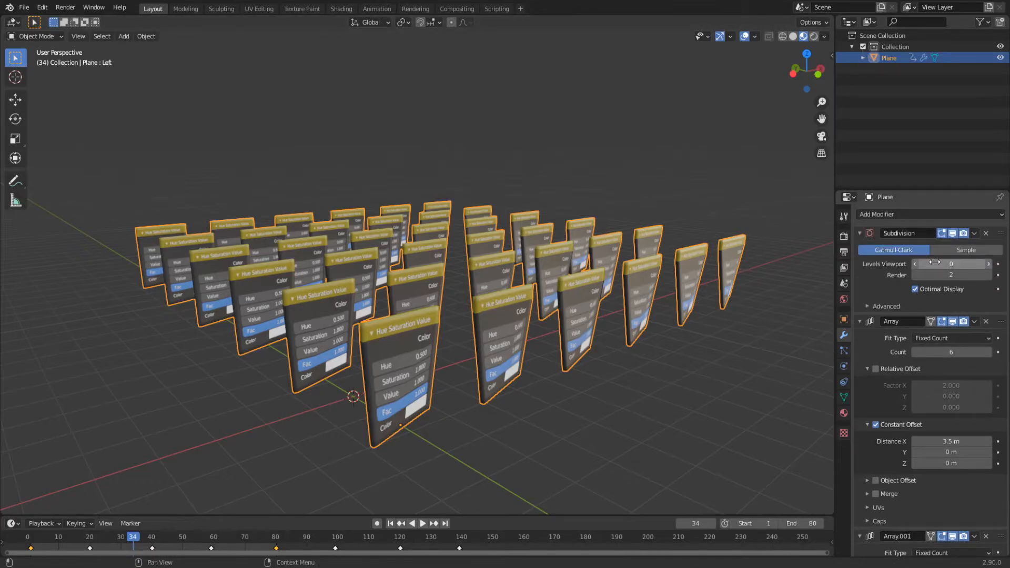
{"action": "key", "text": "Return"}
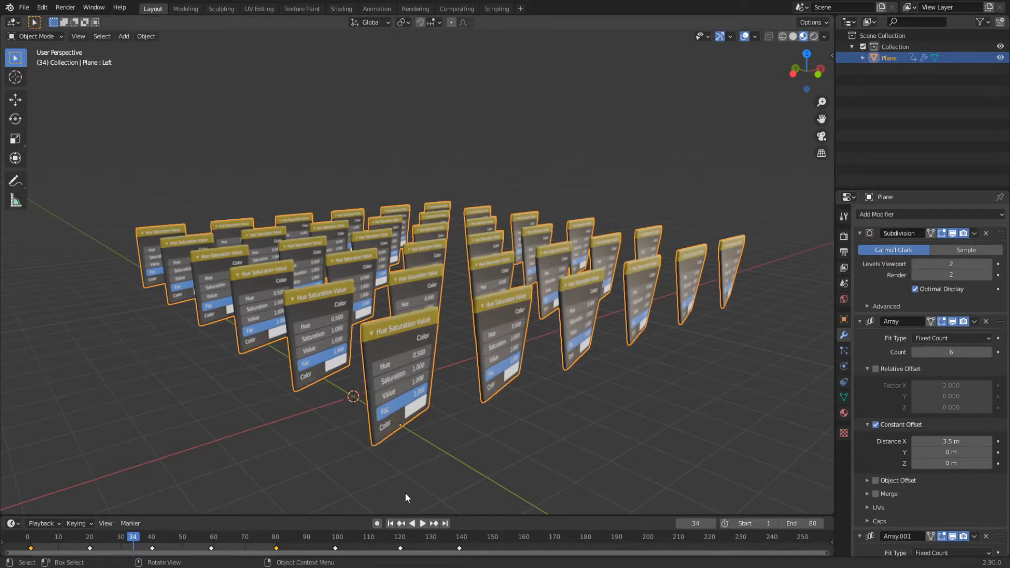
{"action": "left_click", "coordinate": [423, 524]}
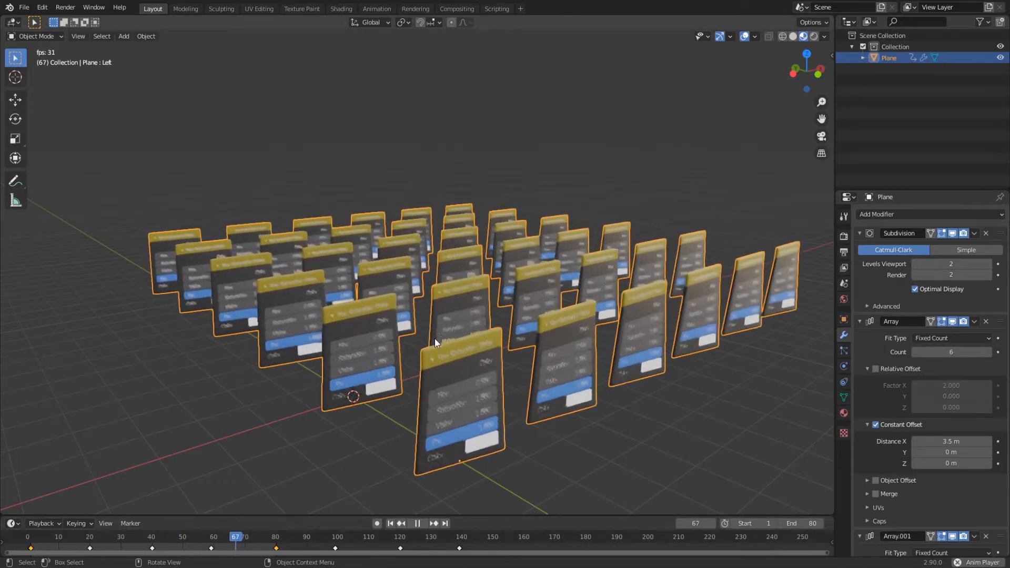
{"action": "scroll", "coordinate": [430, 342], "scroll_direction": "up", "scroll_amount": 6}
{"action": "left_click", "coordinate": [988, 265]}
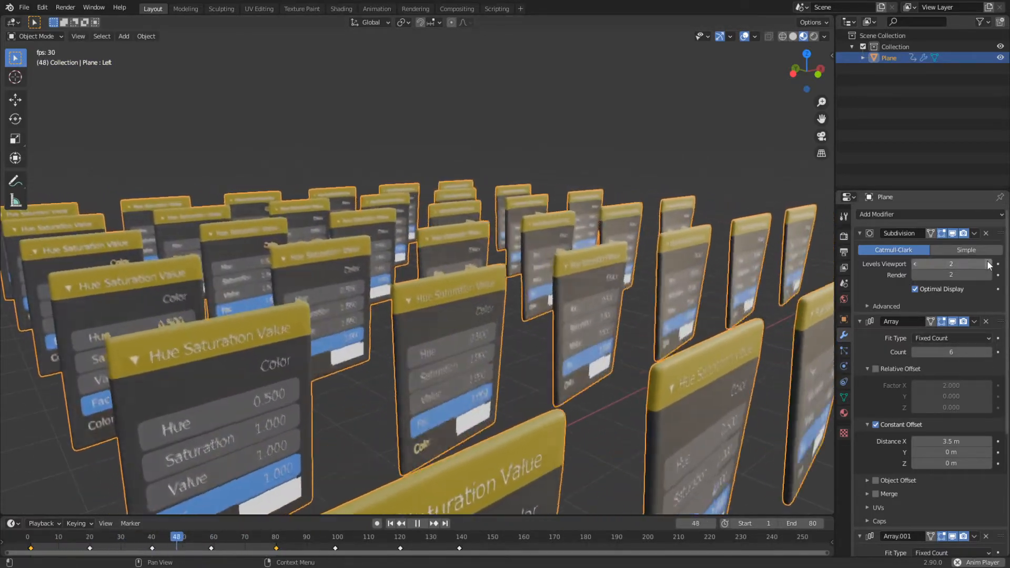
{"action": "left_click", "coordinate": [988, 264]}
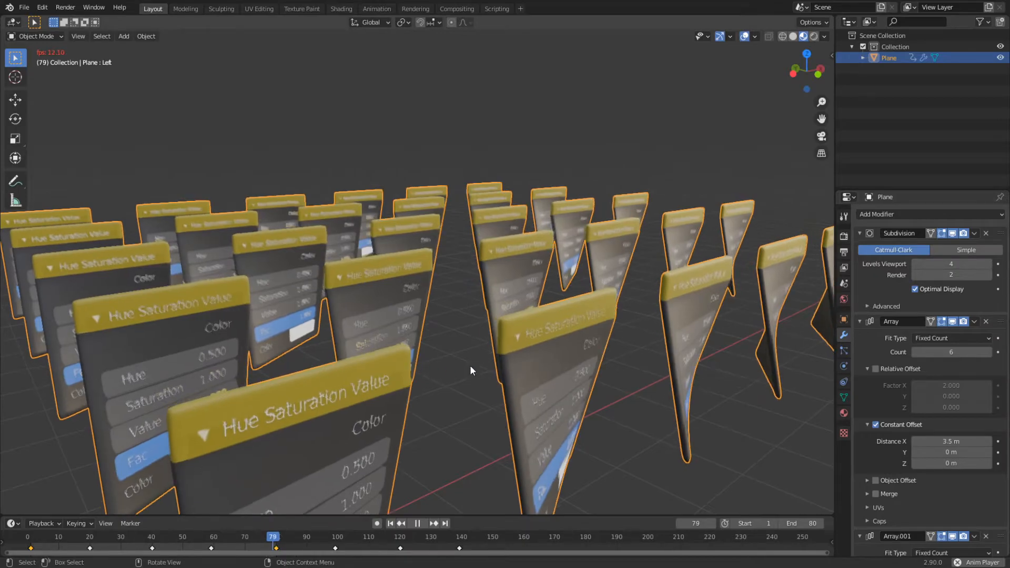
{"action": "left_click", "coordinate": [950, 265]}
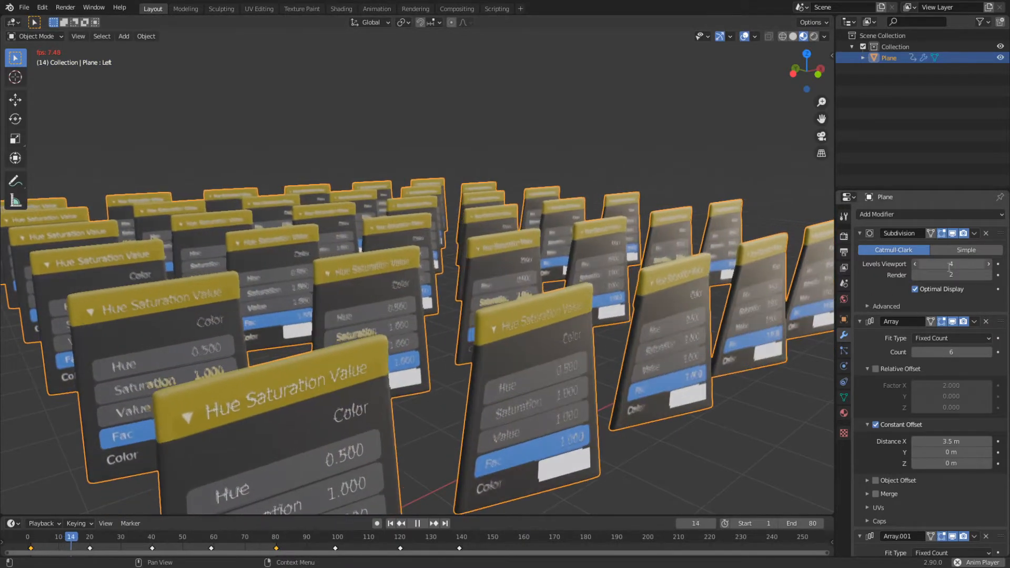
{"action": "type", "text": "0"}
{"action": "key", "text": "Return"}
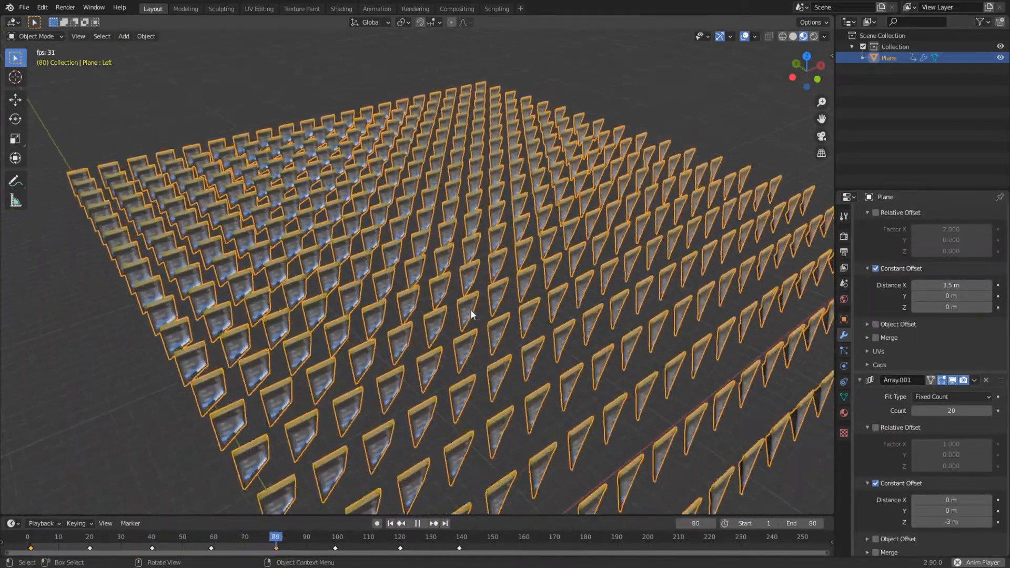
Step: Stop the animation playback and add a camera to the scene
{"action": "mouse_move", "coordinate": [471, 310]}
{"action": "middle_mouse_down"}
{"action": "mouse_move", "coordinate": [472, 337]}
{"action": "mouse_move", "coordinate": [452, 313]}
{"action": "middle_mouse_up"}
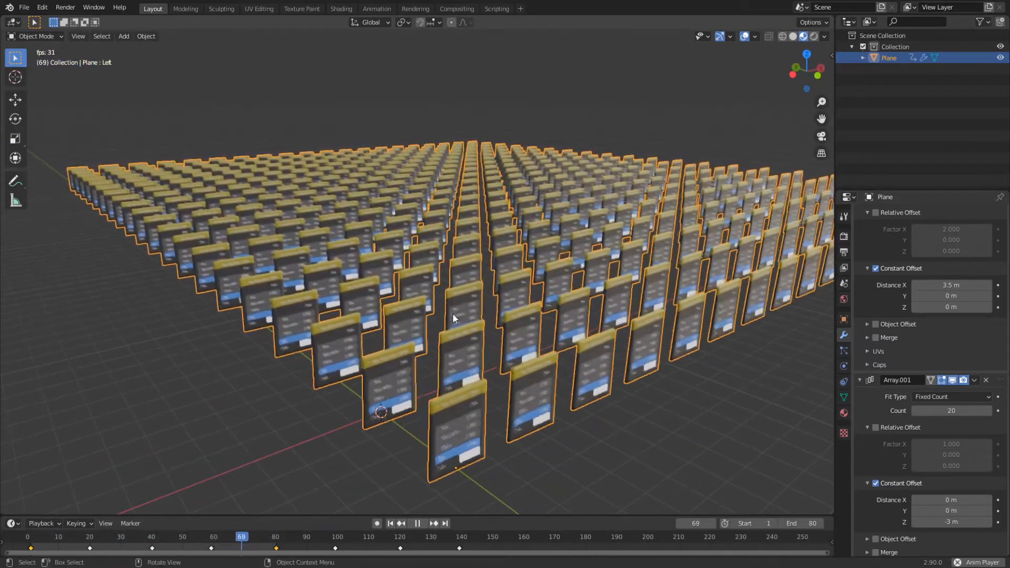
{"action": "key", "text": "space"}
{"action": "middle_click_drag", "start_coordinate": [453, 314], "coordinate": [450, 357]}
{"action": "key", "text": "shift+a"}
{"action": "mouse_move", "coordinate": [396, 464]}
{"action": "left_click", "coordinate": [465, 480]}
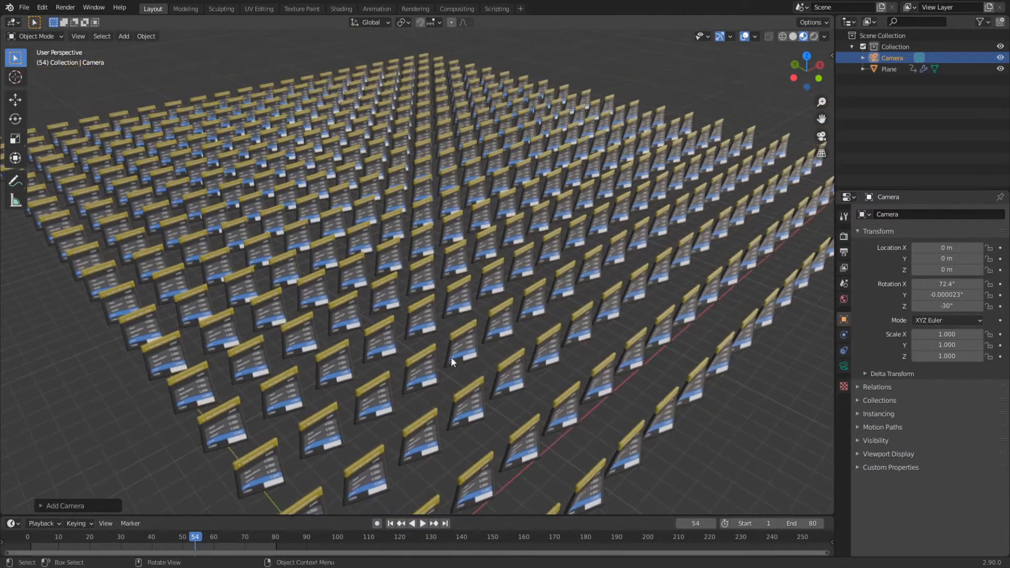
Step: Frame the front rows of the node grid from an elevated angle and align the active camera to that view
{"action": "scroll", "coordinate": [406, 289], "scroll_direction": "up", "scroll_amount": 3}
{"action": "middle_click_drag", "start_coordinate": [407, 288], "coordinate": [424, 363], "text": "shift"}
{"action": "middle_click_drag", "start_coordinate": [424, 363], "coordinate": [363, 158]}
{"action": "scroll", "coordinate": [459, 371], "scroll_direction": "up", "scroll_amount": 2}
{"action": "left_click", "coordinate": [479, 408]}
{"action": "scroll", "coordinate": [487, 400], "scroll_direction": "down", "scroll_amount": 1}
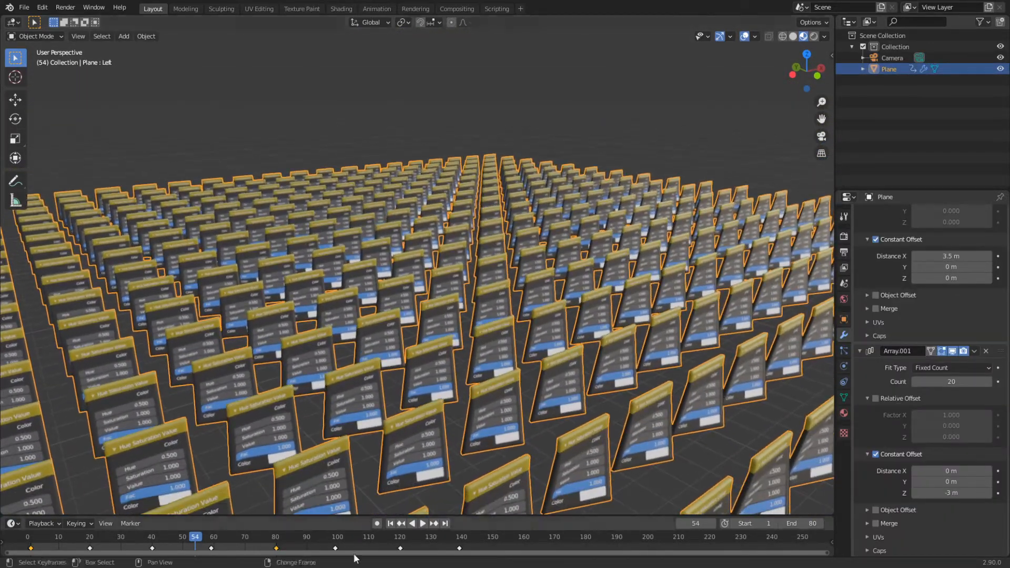
{"action": "scroll", "coordinate": [423, 354], "scroll_direction": "down", "scroll_amount": 1}
{"action": "scroll", "coordinate": [446, 351], "scroll_direction": "down", "scroll_amount": 8}
{"action": "scroll", "coordinate": [413, 288], "scroll_direction": "up", "scroll_amount": 10}
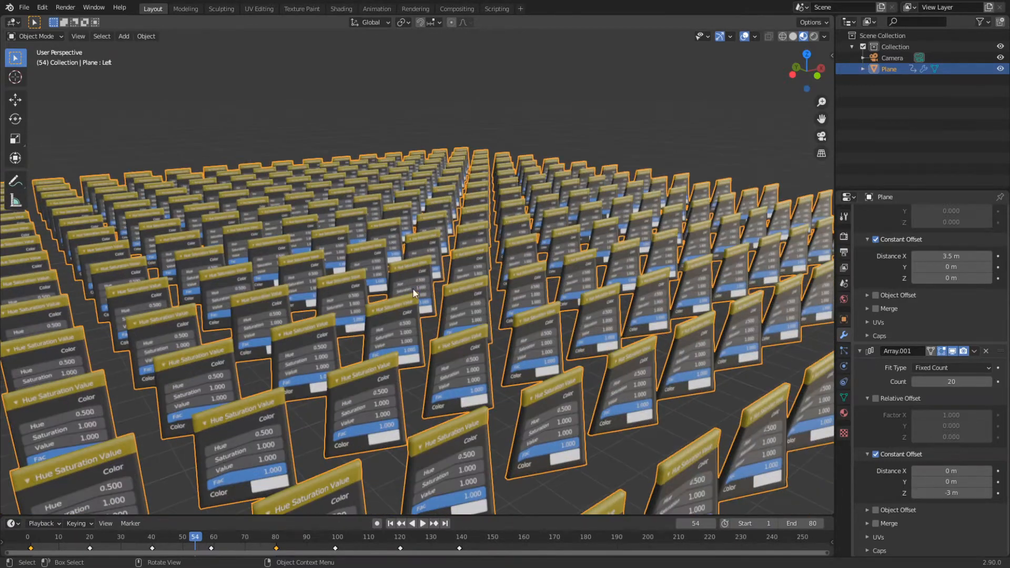
{"action": "middle_click_drag", "start_coordinate": [408, 312], "coordinate": [464, 349], "text": "shift"}
{"action": "scroll", "coordinate": [448, 292], "scroll_direction": "down", "scroll_amount": 5}
{"action": "scroll", "coordinate": [447, 292], "scroll_direction": "up", "scroll_amount": 4}
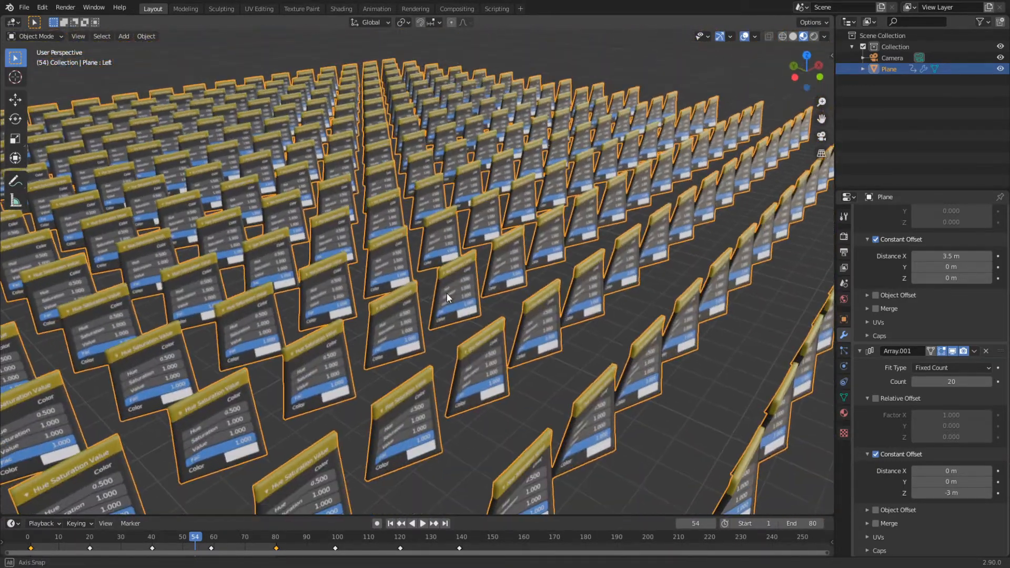
{"action": "scroll", "coordinate": [425, 284], "scroll_direction": "up", "scroll_amount": 3}
{"action": "scroll", "coordinate": [437, 314], "scroll_direction": "down", "scroll_amount": 4}
{"action": "scroll", "coordinate": [439, 356], "scroll_direction": "up", "scroll_amount": 3}
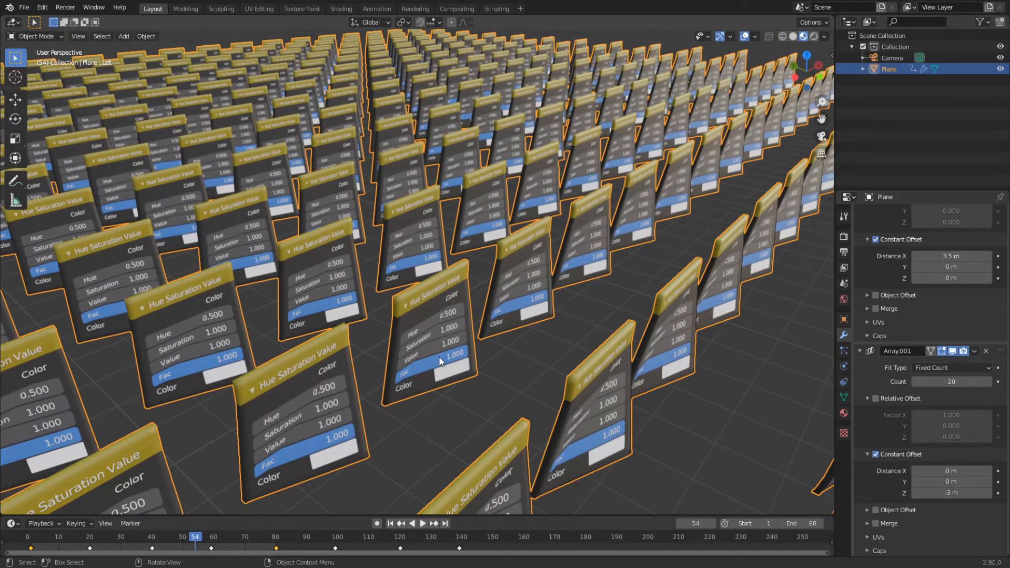
{"action": "left_click", "coordinate": [79, 36]}
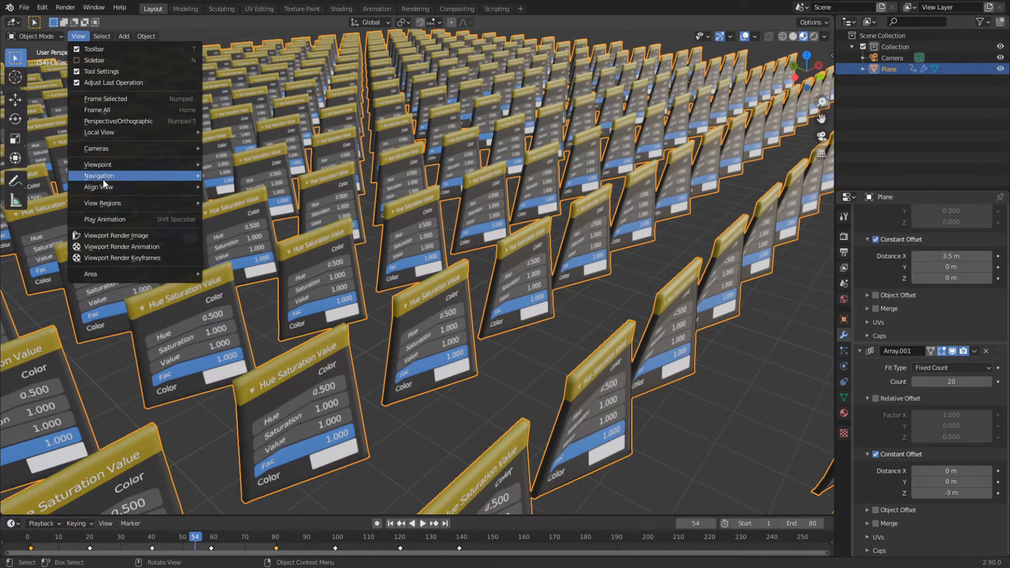
{"action": "mouse_move", "coordinate": [111, 189]}
{"action": "left_click", "coordinate": [292, 202]}
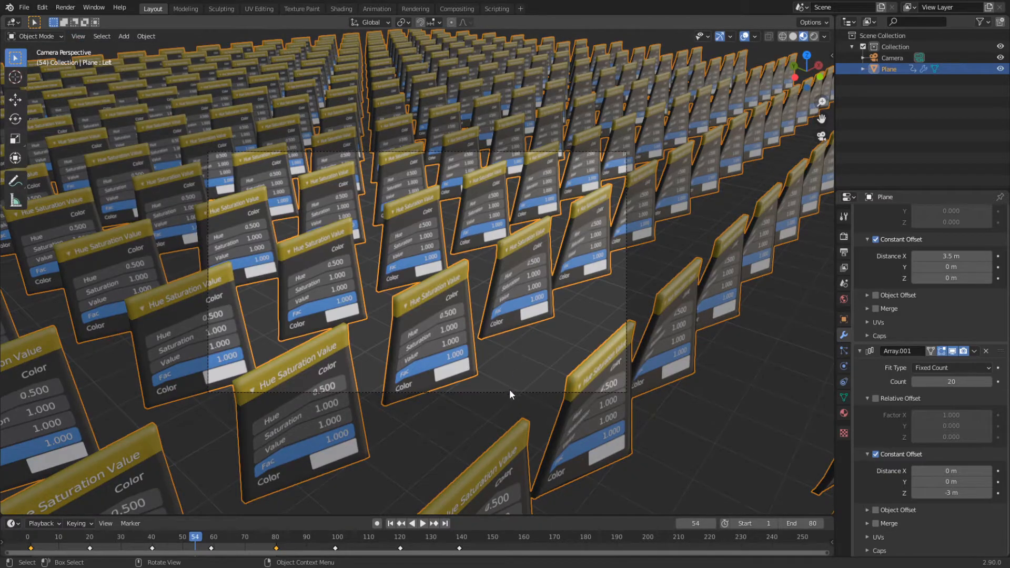
Step: Select the camera and adjust its rotation to 65.9° on X and -42.7° on Z
{"action": "left_click", "coordinate": [487, 153]}
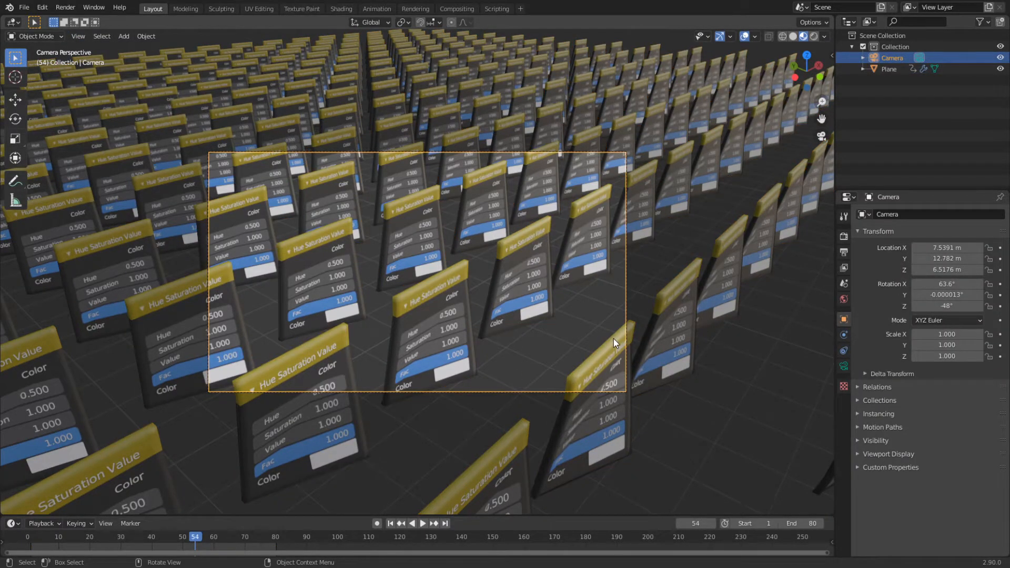
{"action": "key", "text": "n"}
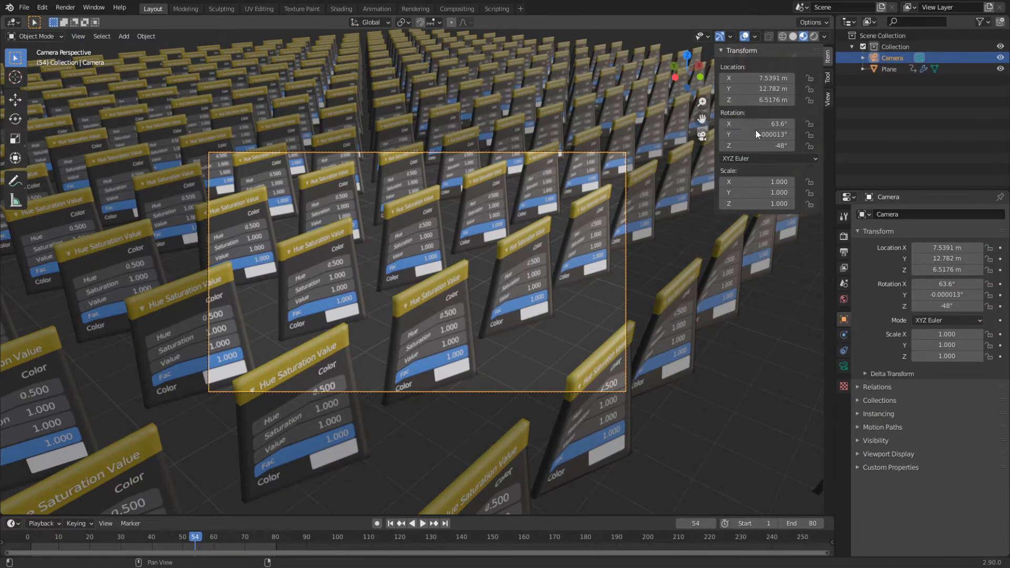
{"action": "left_click_drag", "start_coordinate": [768, 141], "coordinate": [788, 141]}
Step: Play the walk through the camera and compare the slabs' positions at last frame 80 with the start frame
{"action": "key", "text": "space"}
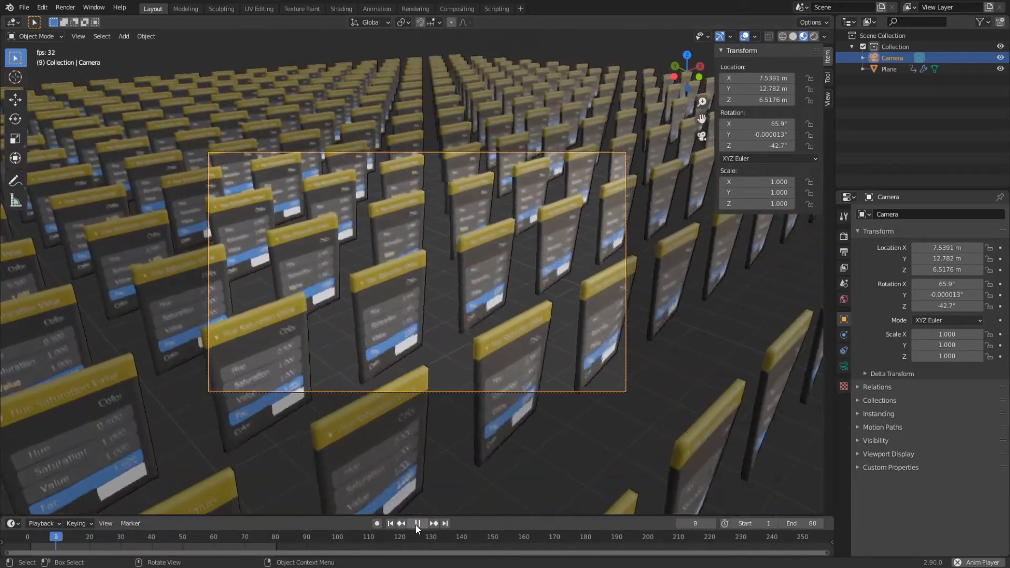
{"action": "left_click", "coordinate": [415, 524]}
{"action": "left_click", "coordinate": [267, 538]}
{"action": "left_click_drag", "start_coordinate": [269, 541], "coordinate": [272, 539]}
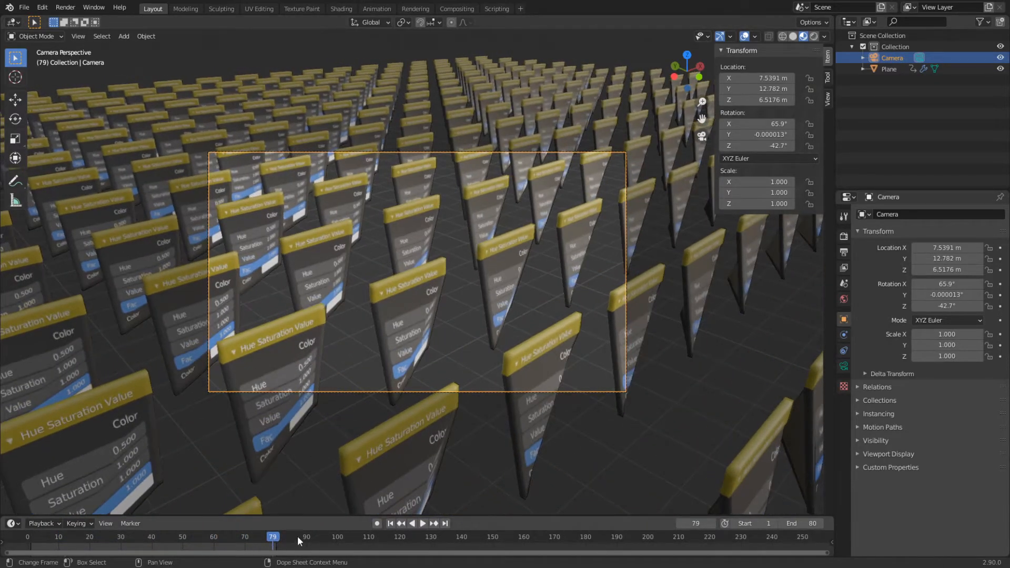
{"action": "left_click", "coordinate": [445, 524]}
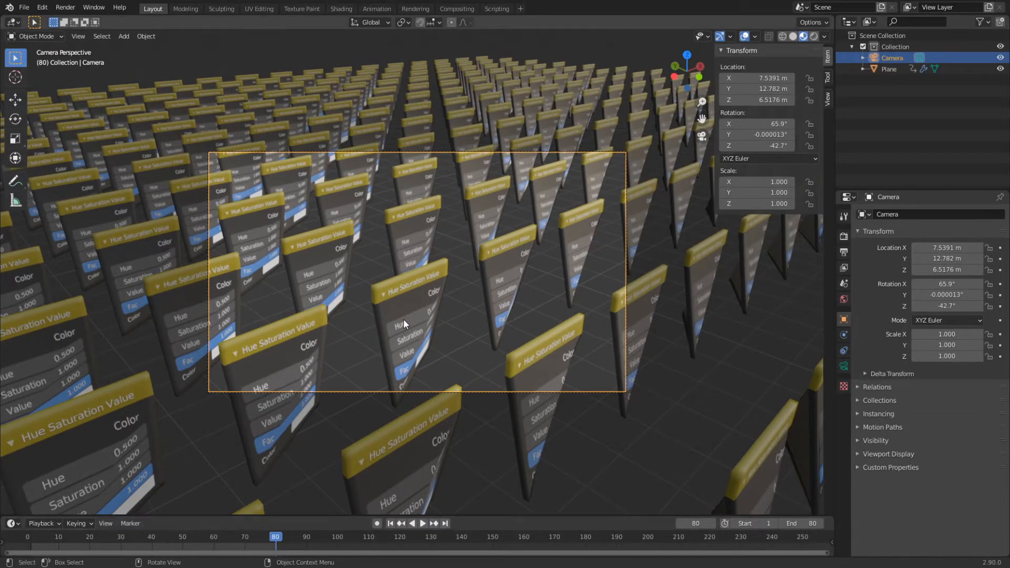
{"action": "scroll", "coordinate": [404, 335], "scroll_direction": "up", "scroll_amount": 3}
{"action": "middle_click_drag", "start_coordinate": [405, 339], "coordinate": [411, 279], "text": "shift"}
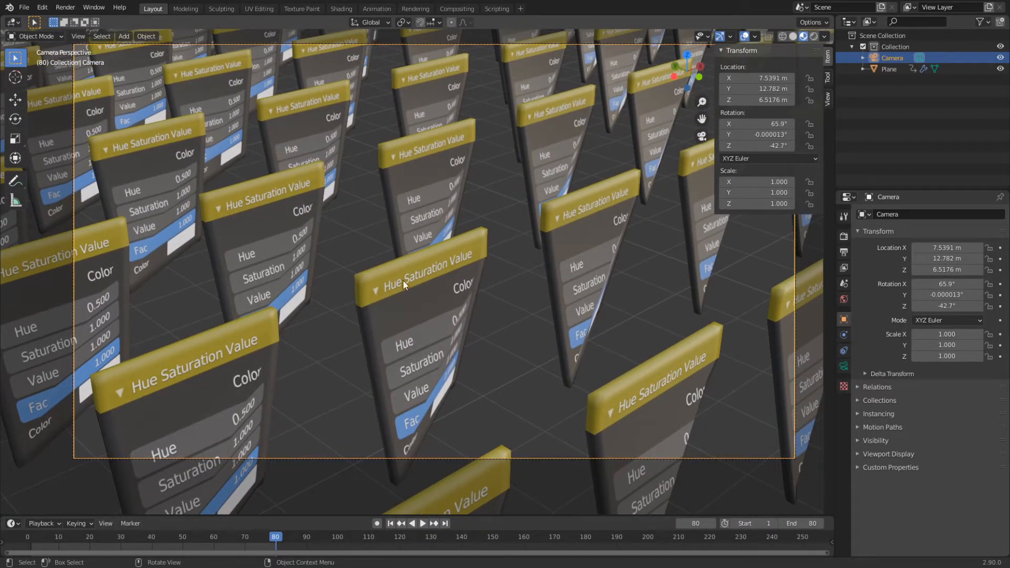
{"action": "left_click", "coordinate": [390, 523]}
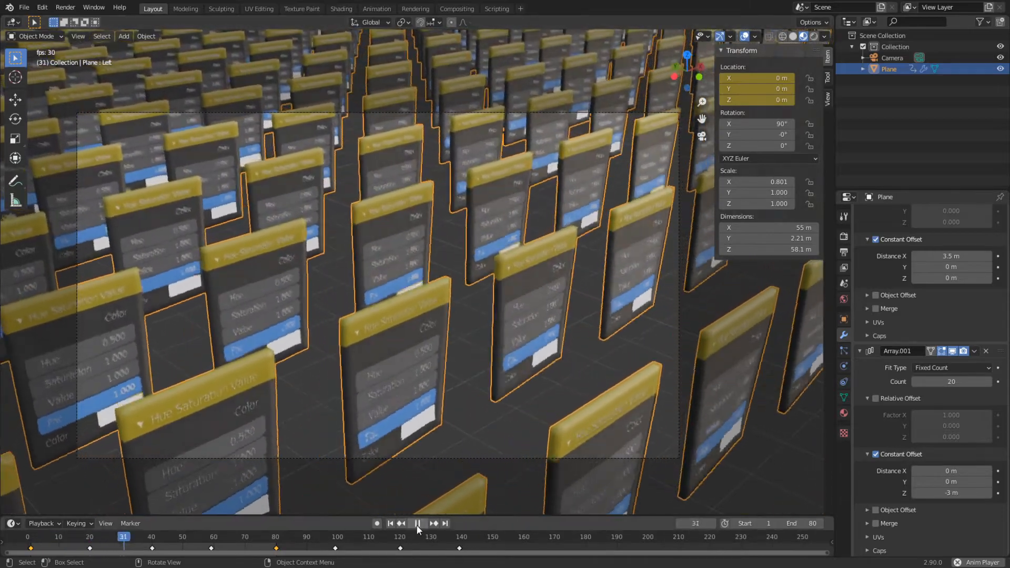
Step: Stop playback and scrub to frame 80 with the slab selected to check its Y location at the loop's end
{"action": "left_click", "coordinate": [417, 523]}
{"action": "left_click", "coordinate": [276, 536]}
{"action": "mouse_move", "coordinate": [276, 534]}
{"action": "left_mouse_down"}
{"action": "mouse_move", "coordinate": [26, 534]}
{"action": "mouse_move", "coordinate": [133, 526]}
{"action": "mouse_move", "coordinate": [277, 538]}
{"action": "mouse_move", "coordinate": [31, 541]}
{"action": "mouse_move", "coordinate": [285, 518]}
{"action": "mouse_move", "coordinate": [276, 520]}
{"action": "left_mouse_up"}
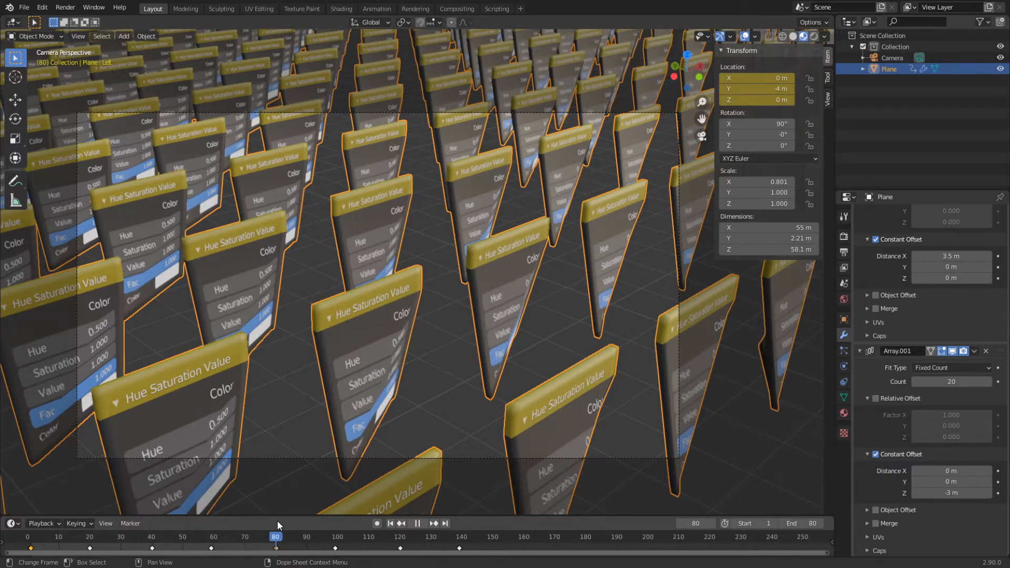
{"action": "key", "text": "space"}
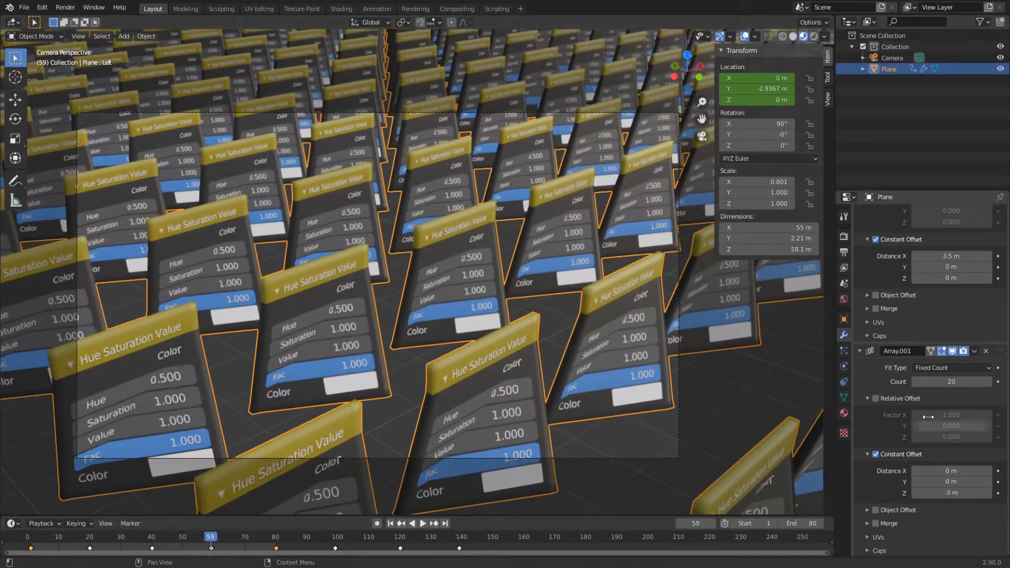
Step: Try a Z distance of -4 m in the second Array's constant offset and play the walk from the start frame
{"action": "scroll", "coordinate": [929, 310], "scroll_direction": "up", "scroll_amount": 2}
{"action": "scroll", "coordinate": [931, 390], "scroll_direction": "down", "scroll_amount": 2}
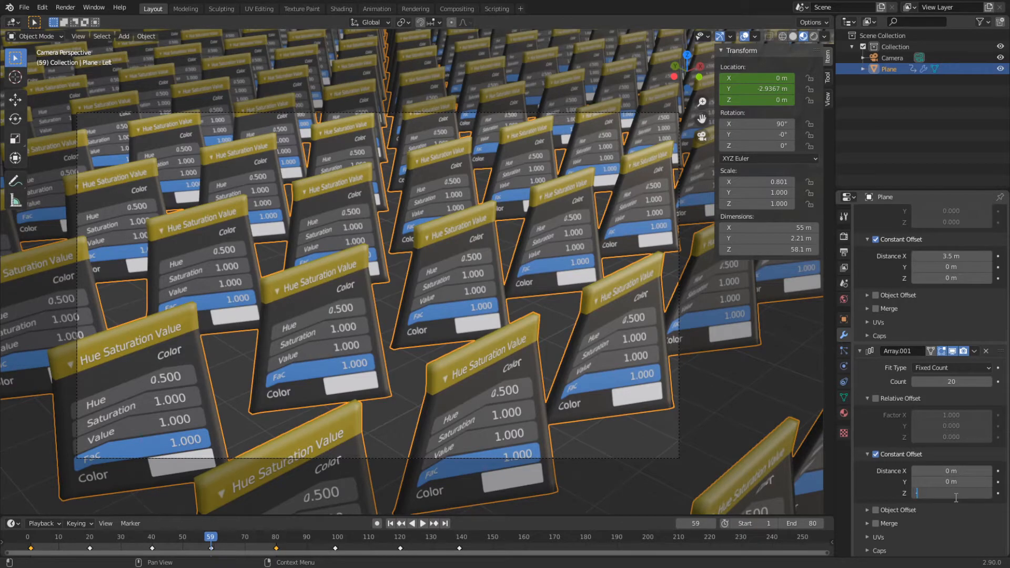
{"action": "key", "text": "Return"}
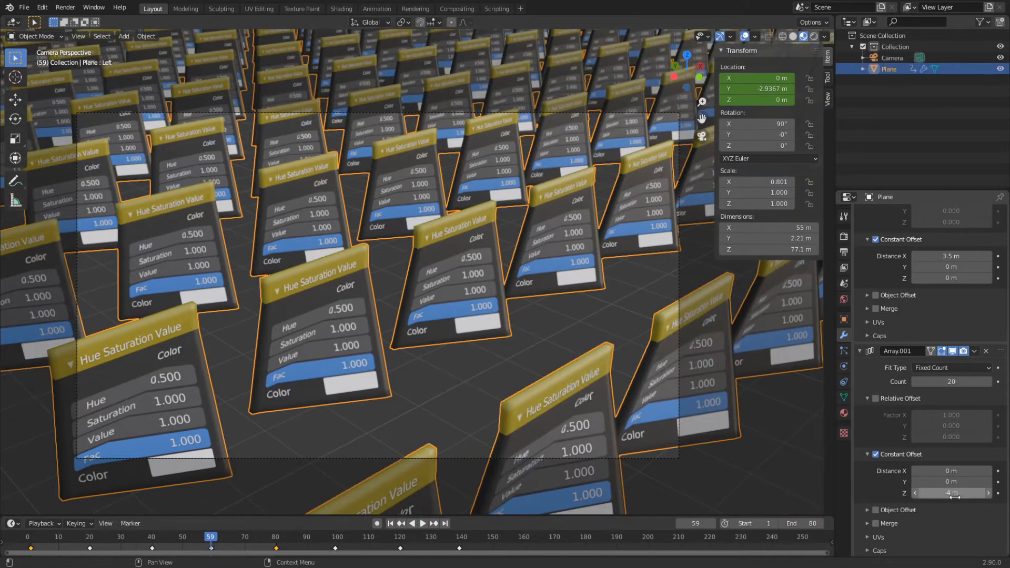
{"action": "left_click", "coordinate": [390, 524]}
{"action": "left_click", "coordinate": [422, 524]}
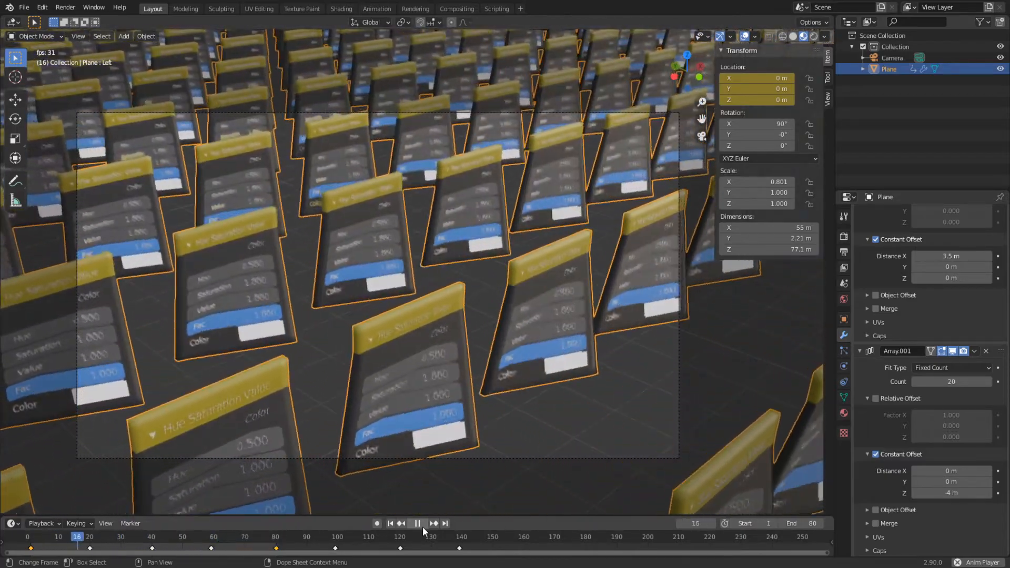
{"action": "left_click", "coordinate": [422, 527]}
{"action": "left_click", "coordinate": [391, 523]}
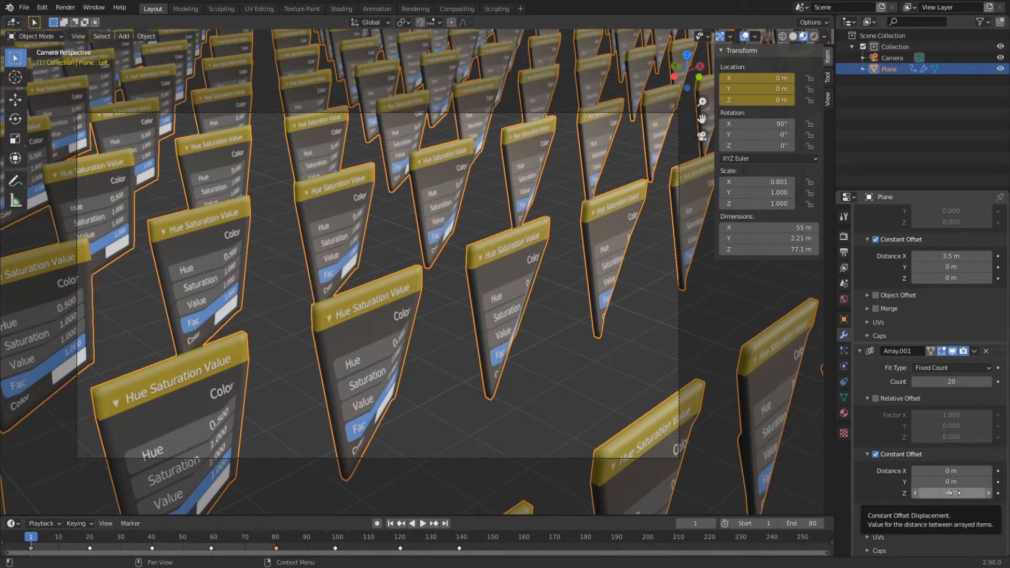
Step: Set the second Array's constant offset to -2 m on Z, play the walk to check the loop, and return to frame 1
{"action": "type", "text": "2"}
{"action": "key", "text": "Return"}
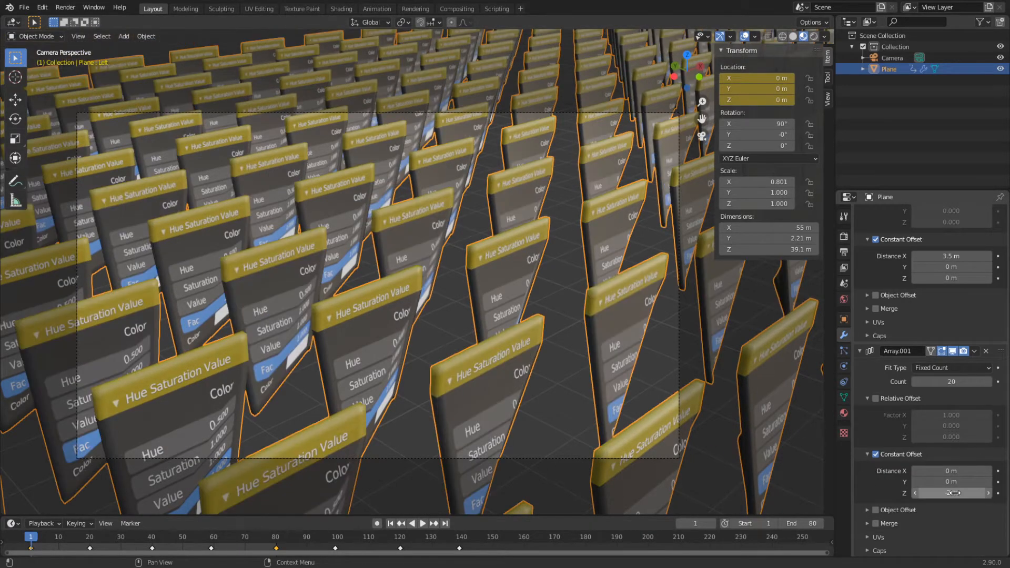
{"action": "left_click", "coordinate": [424, 523]}
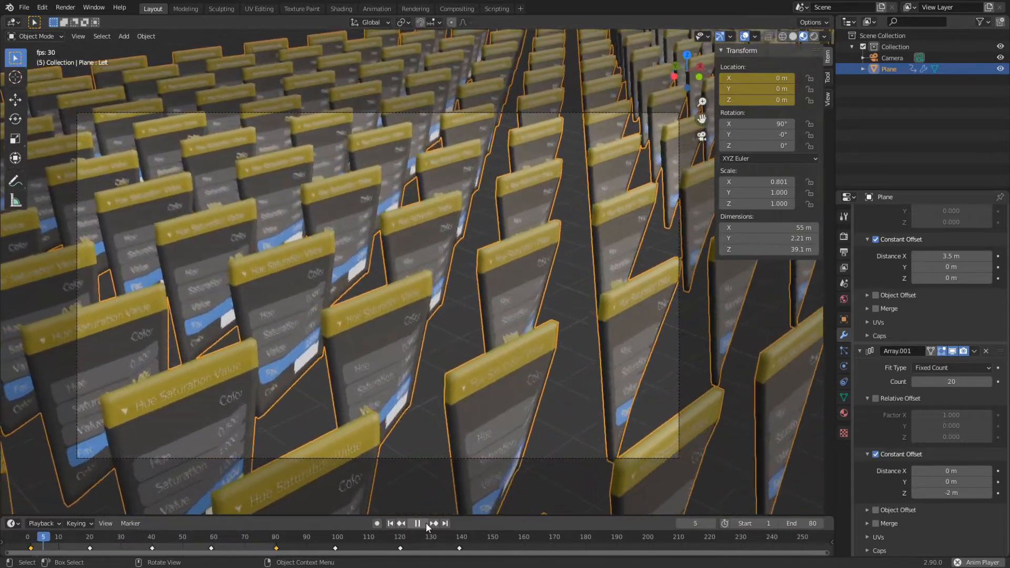
{"action": "key", "text": "Escape"}
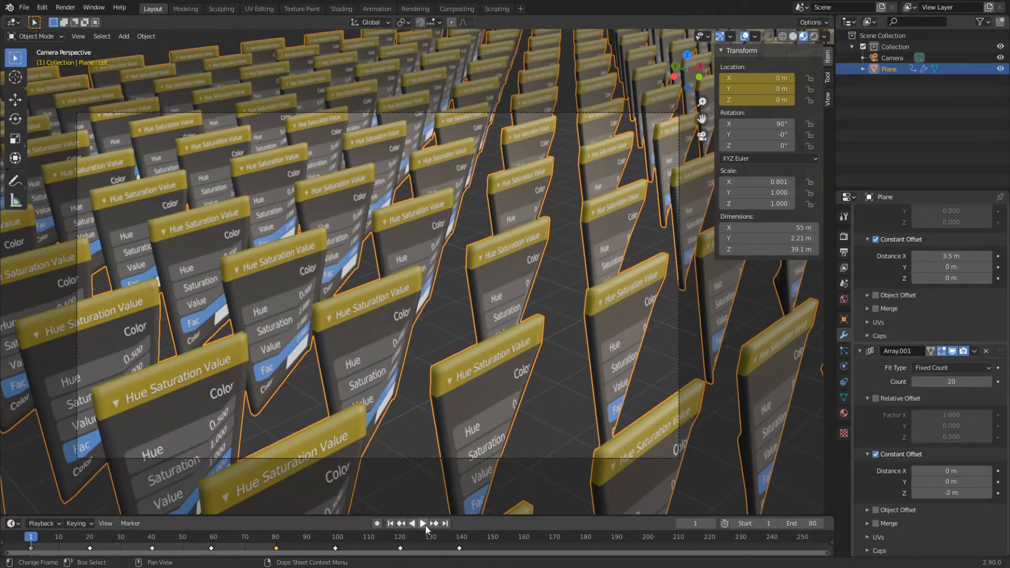
{"action": "left_click", "coordinate": [423, 524]}
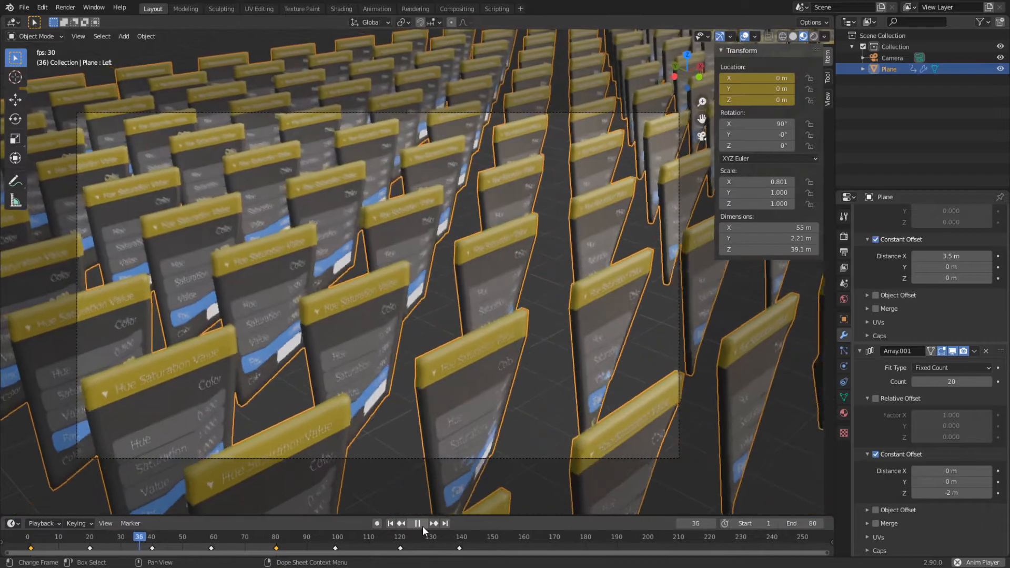
{"action": "left_click", "coordinate": [423, 524]}
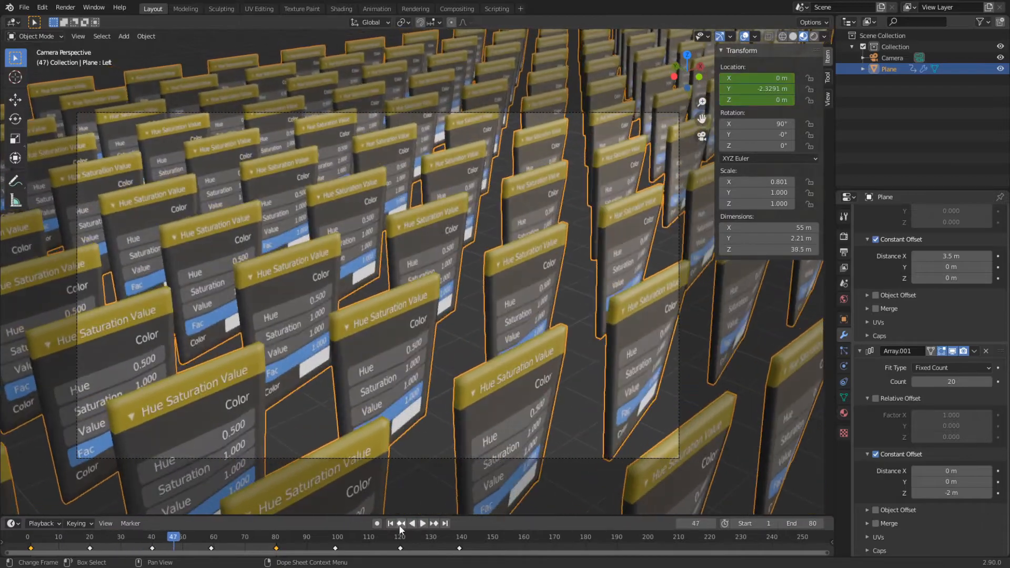
{"action": "left_click", "coordinate": [390, 524]}
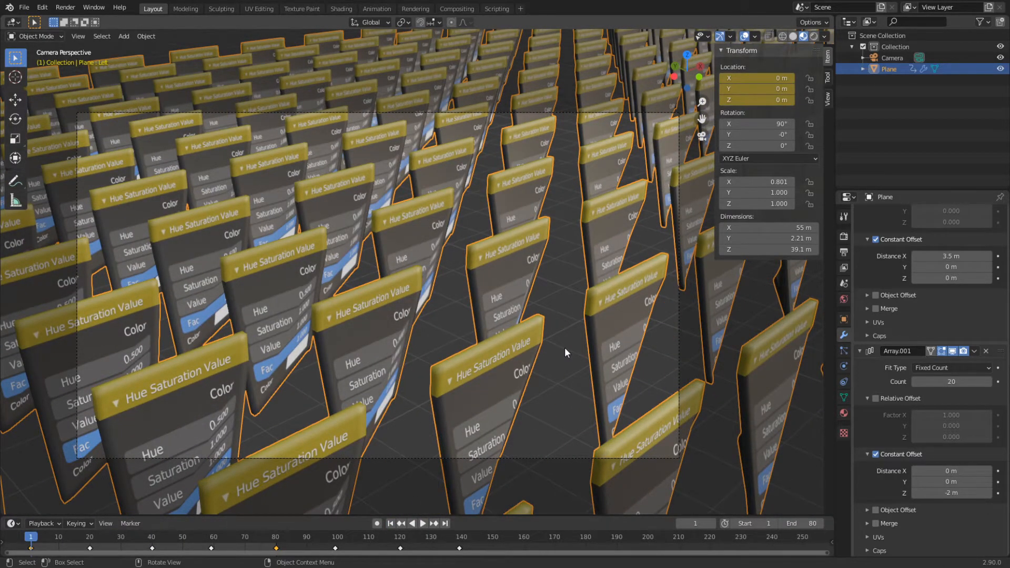
Step: Add a mesh plane beneath the node grid and scale it by 500 as the ground
{"action": "middle_click_drag", "start_coordinate": [564, 347], "coordinate": [371, 393]}
{"action": "left_click", "coordinate": [512, 360]}
{"action": "scroll", "coordinate": [452, 313], "scroll_direction": "up", "scroll_amount": 4}
{"action": "scroll", "coordinate": [432, 285], "scroll_direction": "up", "scroll_amount": 3}
{"action": "scroll", "coordinate": [431, 286], "scroll_direction": "down", "scroll_amount": 4}
{"action": "scroll", "coordinate": [425, 307], "scroll_direction": "down", "scroll_amount": 5}
{"action": "key", "text": "shift+a"}
{"action": "mouse_move", "coordinate": [365, 210]}
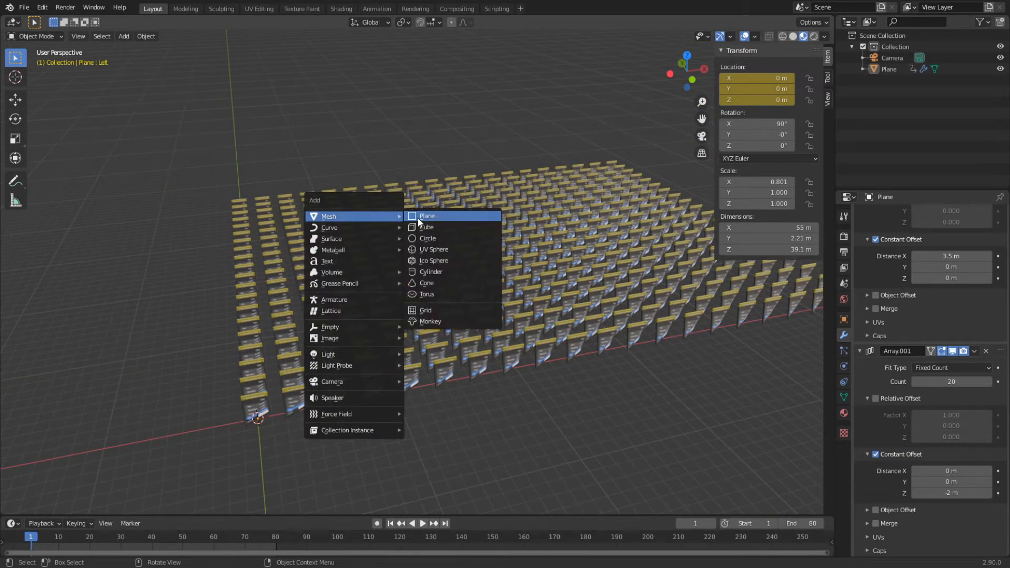
{"action": "left_click", "coordinate": [418, 216]}
{"action": "type", "text": "s500"}
{"action": "key", "text": "Return"}
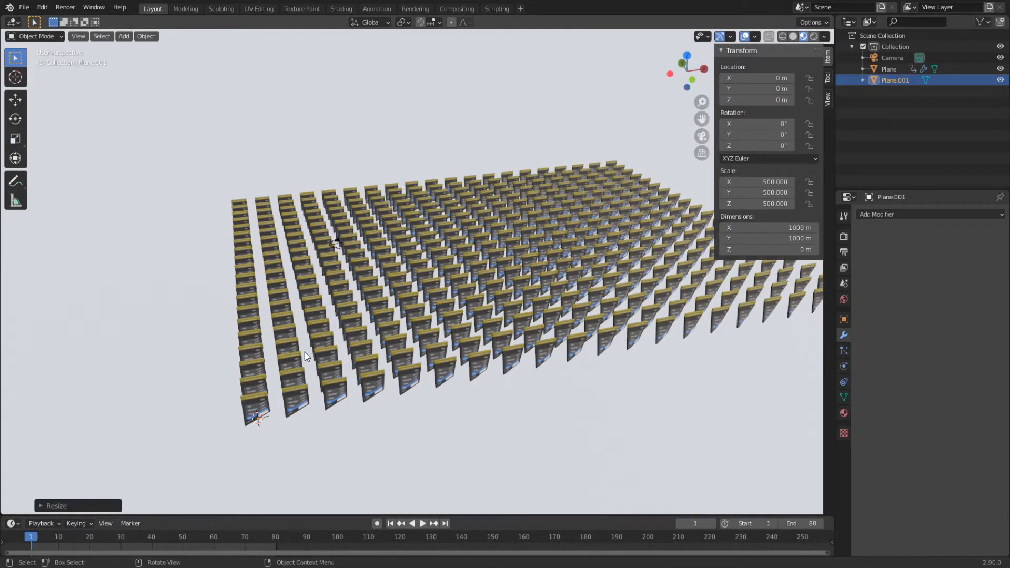
Step: Switch to the Shading workspace and create a new material for the ground plane
{"action": "middle_click_drag", "start_coordinate": [372, 333], "coordinate": [365, 46]}
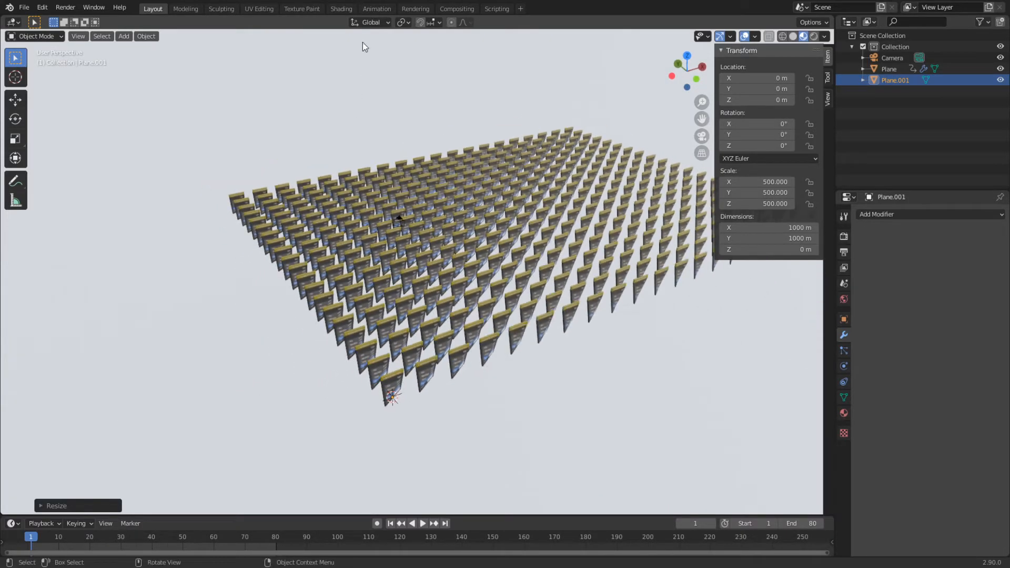
{"action": "left_click", "coordinate": [341, 9]}
{"action": "left_click", "coordinate": [502, 330]}
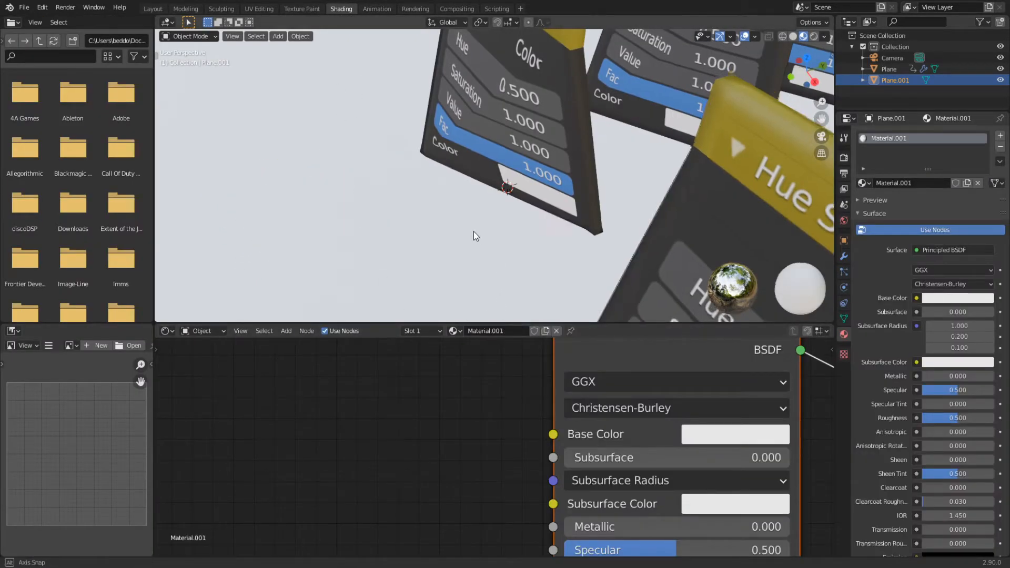
{"action": "middle_click_drag", "start_coordinate": [511, 214], "coordinate": [599, 209]}
{"action": "scroll", "coordinate": [545, 403], "scroll_direction": "down", "scroll_amount": 12}
Step: Add a Texture Coordinate, Mapping and Image Texture setup to the Principled BSDF, and feed the Object coordinates into Mapping
{"action": "left_click", "coordinate": [545, 403]}
{"action": "key", "text": "ctrl+t"}
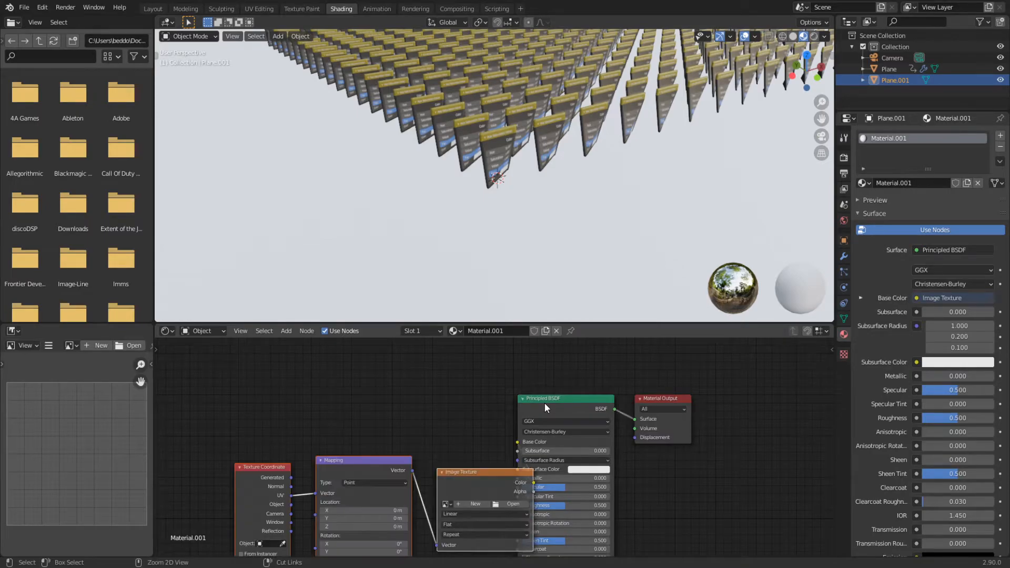
{"action": "left_click_drag", "start_coordinate": [348, 493], "coordinate": [283, 405]}
{"action": "scroll", "coordinate": [283, 406], "scroll_direction": "up", "scroll_amount": 5}
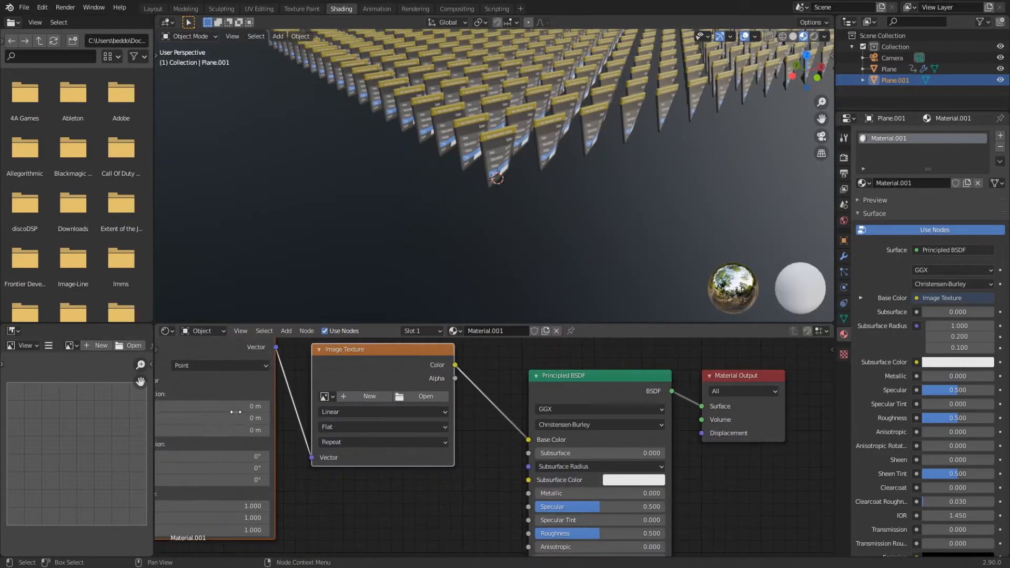
{"action": "middle_click_drag", "start_coordinate": [189, 392], "coordinate": [428, 413]}
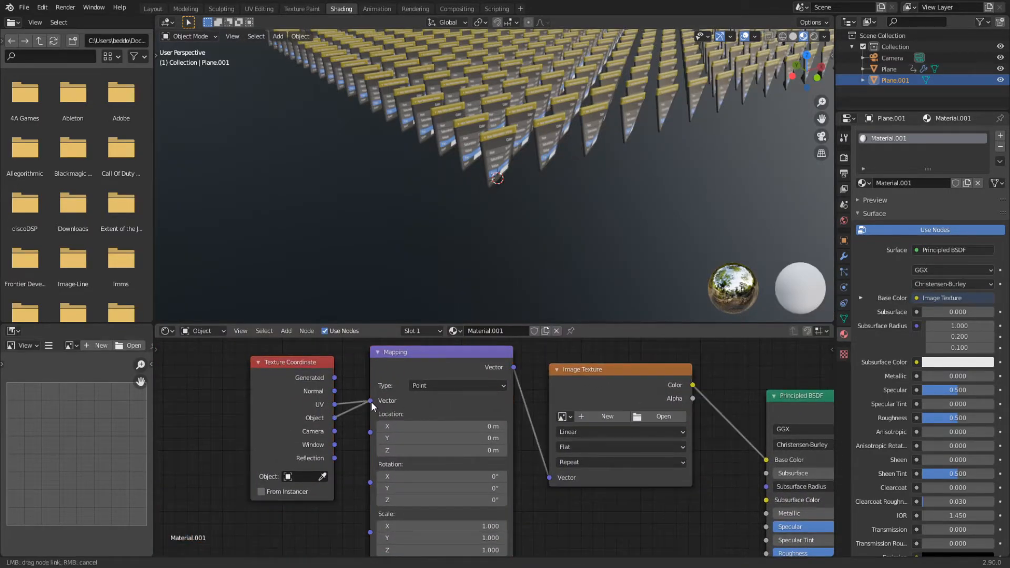
{"action": "left_click_drag", "start_coordinate": [371, 403], "coordinate": [373, 404]}
{"action": "middle_click_drag", "start_coordinate": [418, 411], "coordinate": [249, 407]}
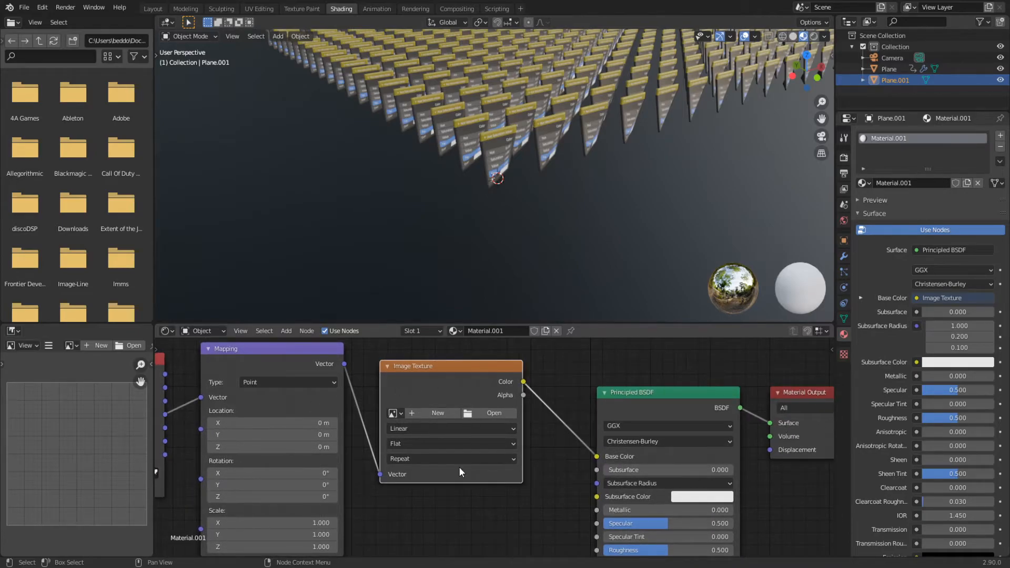
Step: Delete the Image Texture node and put a Voronoi Texture in its place, fed by the Mapping vector
{"action": "key", "text": "x"}
{"action": "key", "text": "shift+a"}
{"action": "mouse_move", "coordinate": [412, 487]}
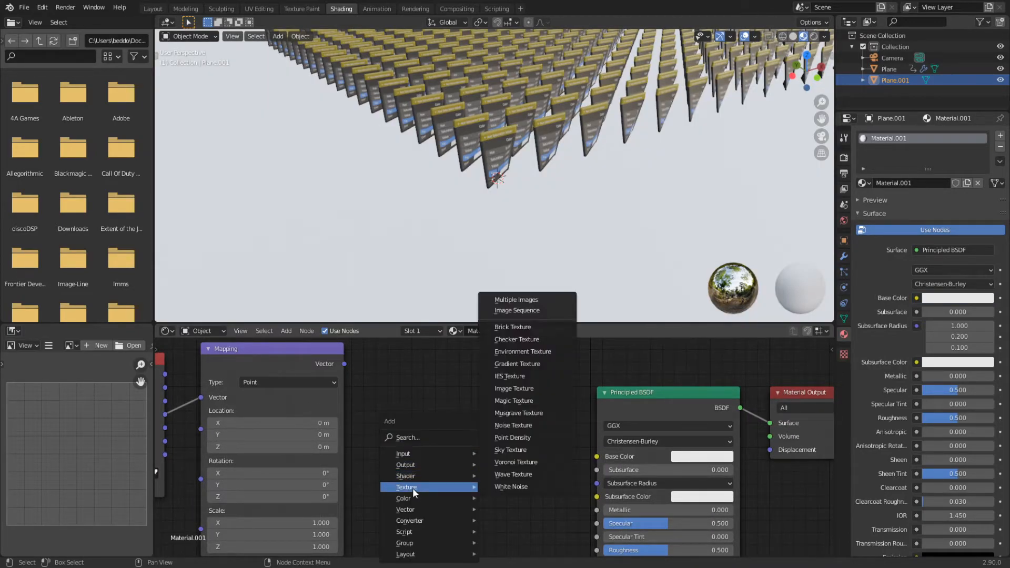
{"action": "left_click", "coordinate": [520, 462]}
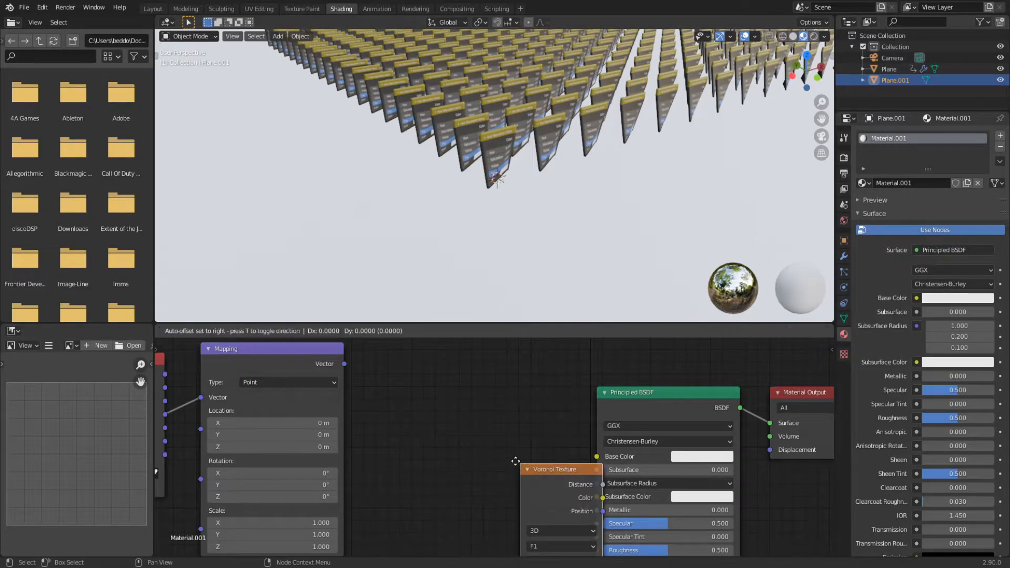
{"action": "left_click", "coordinate": [401, 377]}
Step: Add a ColorRamp node driven by the Voronoi Texture's Distance output
{"action": "key", "text": "shift+a"}
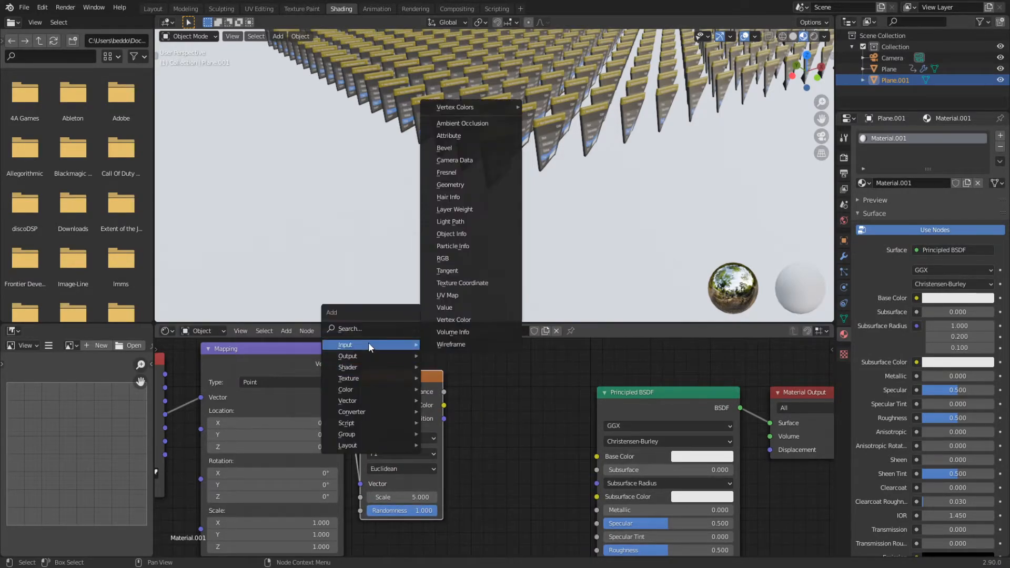
{"action": "left_click", "coordinate": [377, 329]}
{"action": "type", "text": "ram"}
{"action": "left_click", "coordinate": [398, 360]}
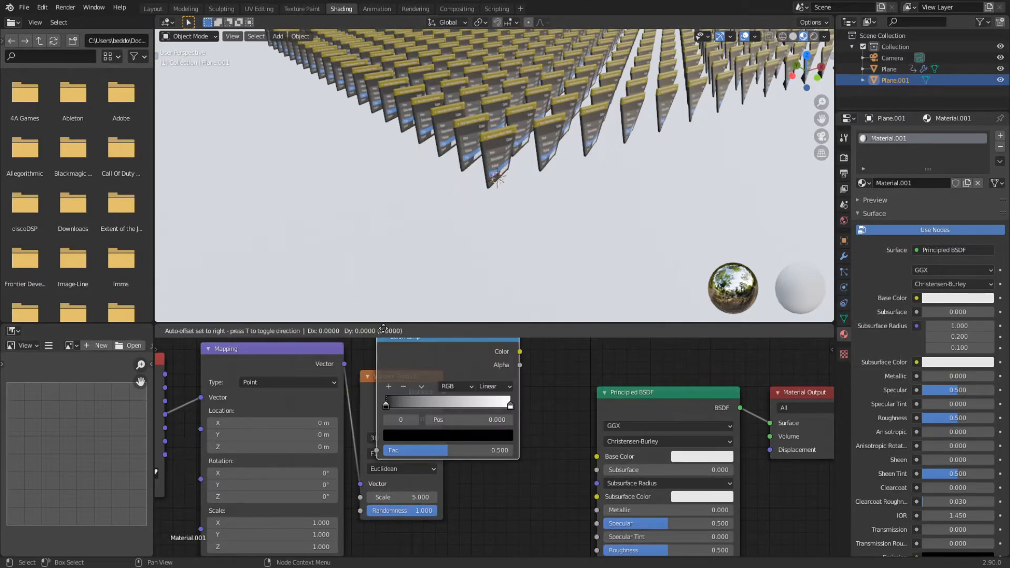
{"action": "left_click", "coordinate": [478, 475]}
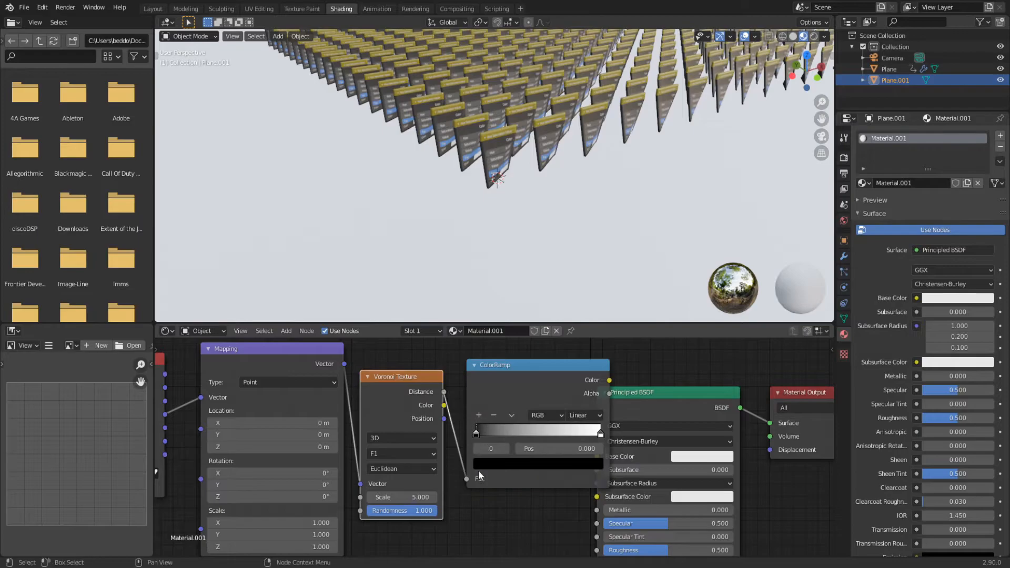
Step: Preview the ColorRamp's output on the ground plane and move the Principled BSDF node clear of it
{"action": "left_click", "coordinate": [563, 383], "text": "ctrl+shift"}
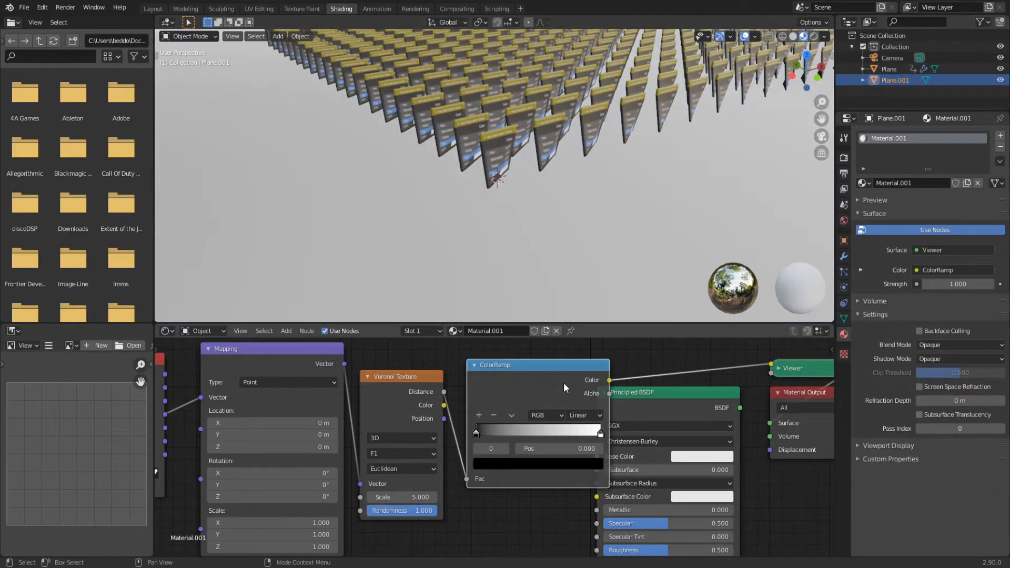
{"action": "left_click_drag", "start_coordinate": [642, 393], "coordinate": [664, 435]}
{"action": "middle_click_drag", "start_coordinate": [664, 435], "coordinate": [548, 468]}
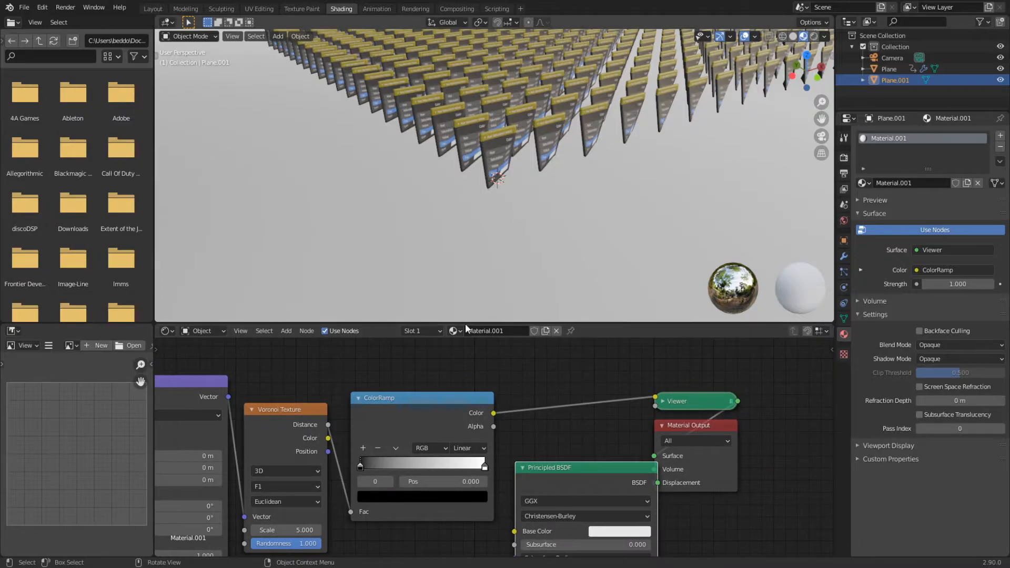
{"action": "middle_click_drag", "start_coordinate": [328, 486], "coordinate": [392, 424]}
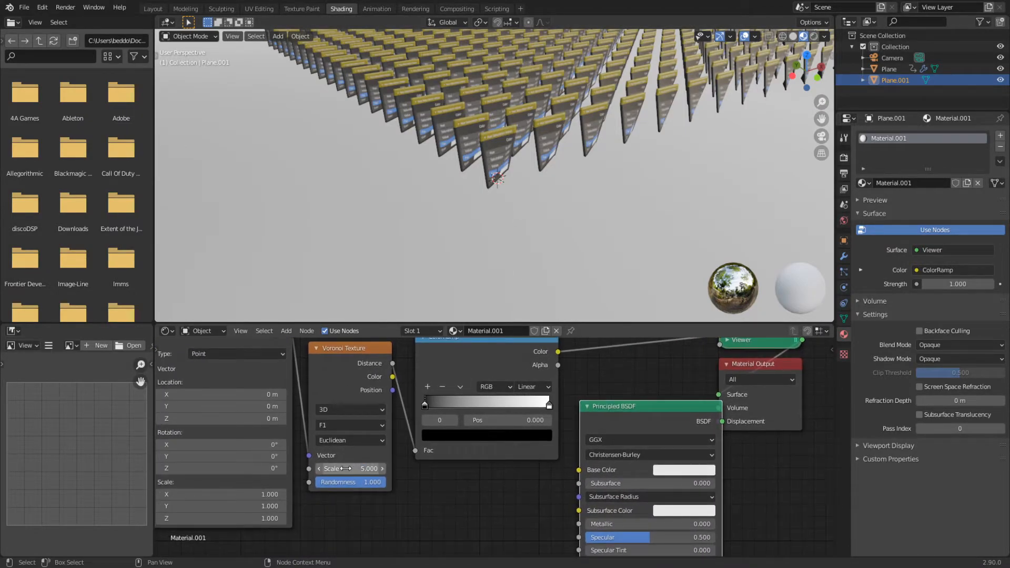
Step: Set the Voronoi Texture's scale to 437.6, its randomness to 0 and its distance metric to Chebychev
{"action": "left_click_drag", "start_coordinate": [345, 468], "coordinate": [292, 483]}
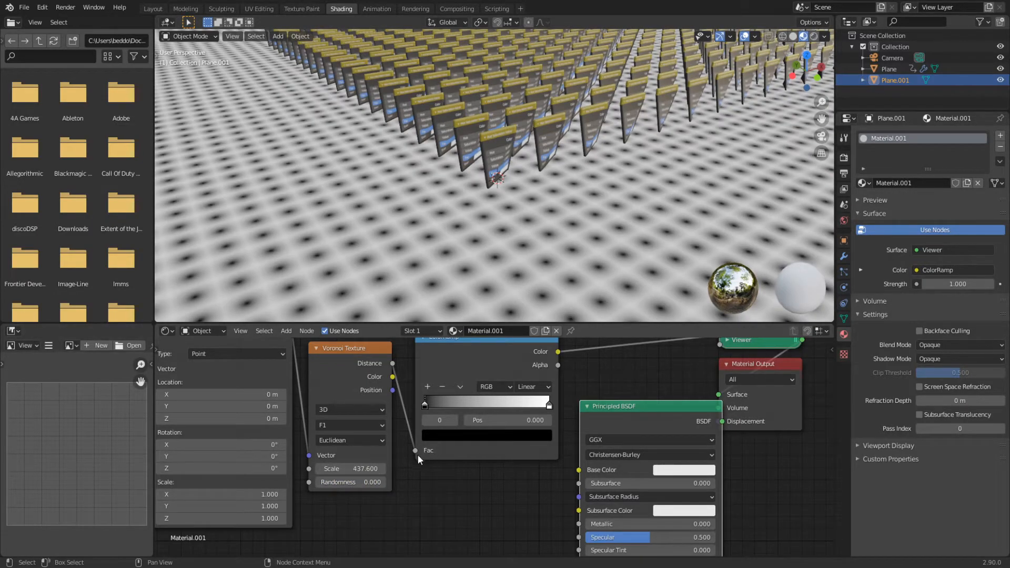
{"action": "left_click", "coordinate": [325, 439]}
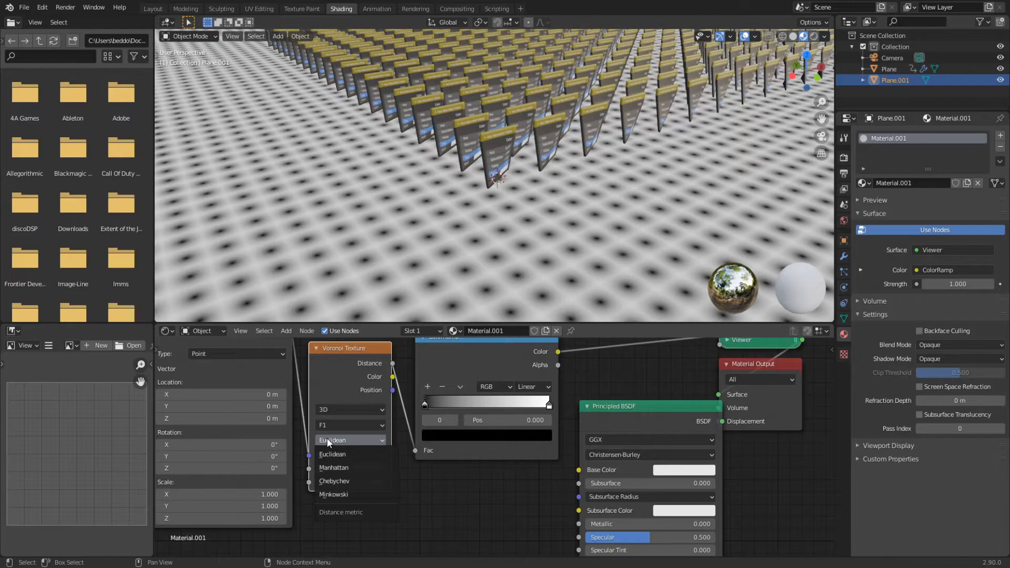
{"action": "left_click", "coordinate": [340, 475]}
Step: Set the ColorRamp to Constant interpolation, move its white stop to position 0.495, and select the black stop
{"action": "scroll", "coordinate": [349, 443], "scroll_direction": "up", "scroll_amount": 3}
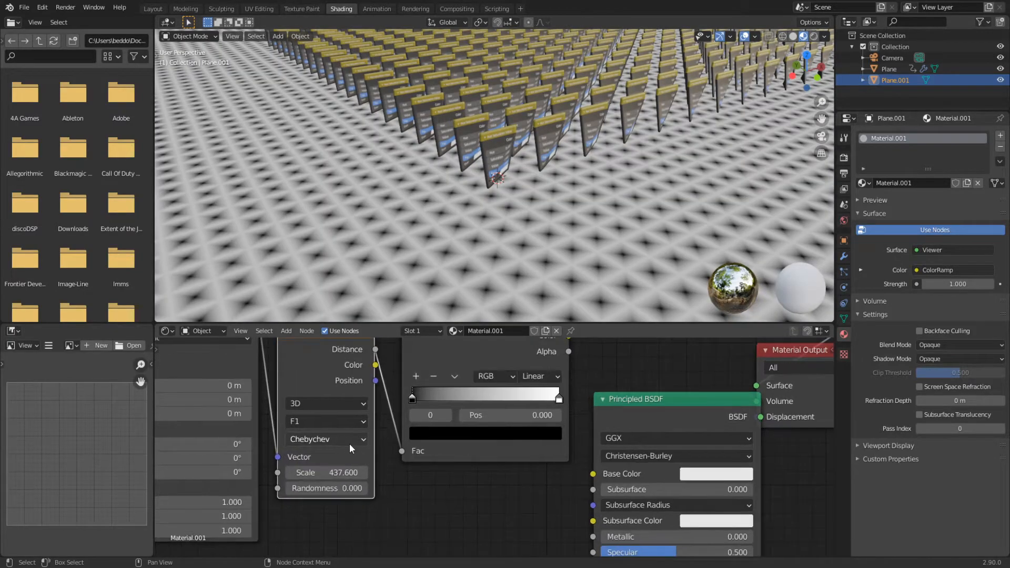
{"action": "scroll", "coordinate": [354, 466], "scroll_direction": "up", "scroll_amount": 2}
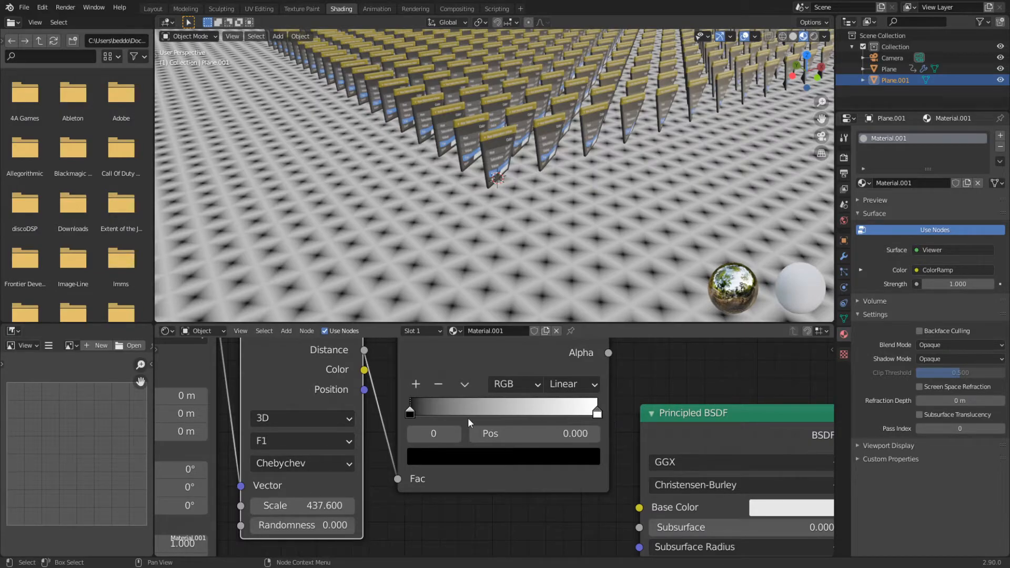
{"action": "scroll", "coordinate": [500, 239], "scroll_direction": "up", "scroll_amount": 10}
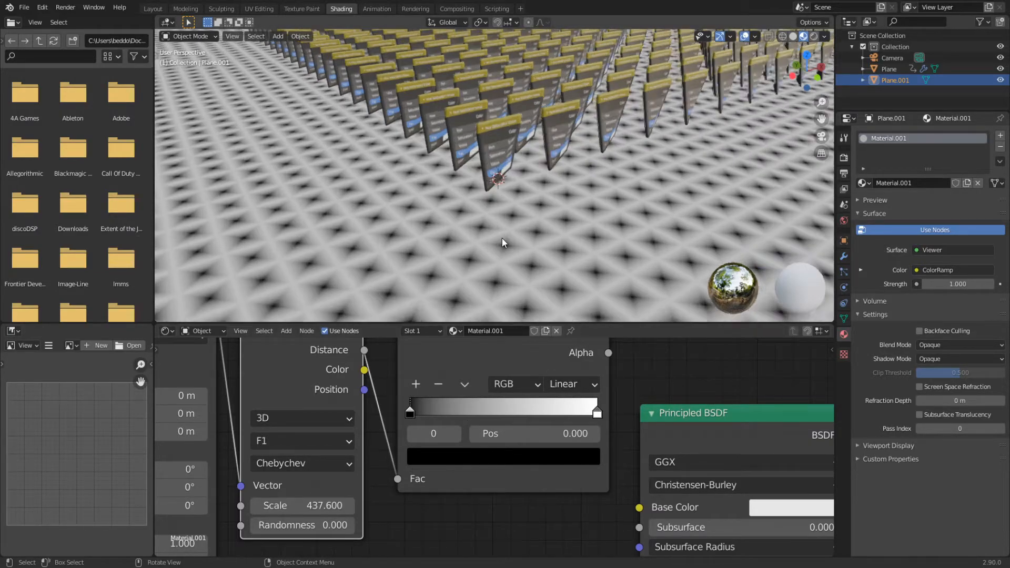
{"action": "scroll", "coordinate": [484, 244], "scroll_direction": "up", "scroll_amount": 1}
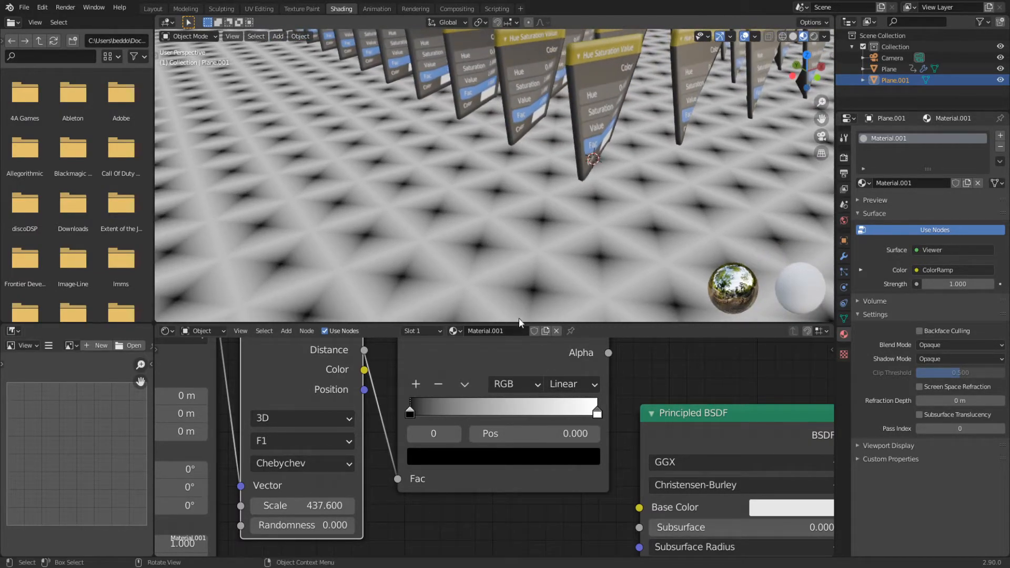
{"action": "left_click", "coordinate": [566, 385]}
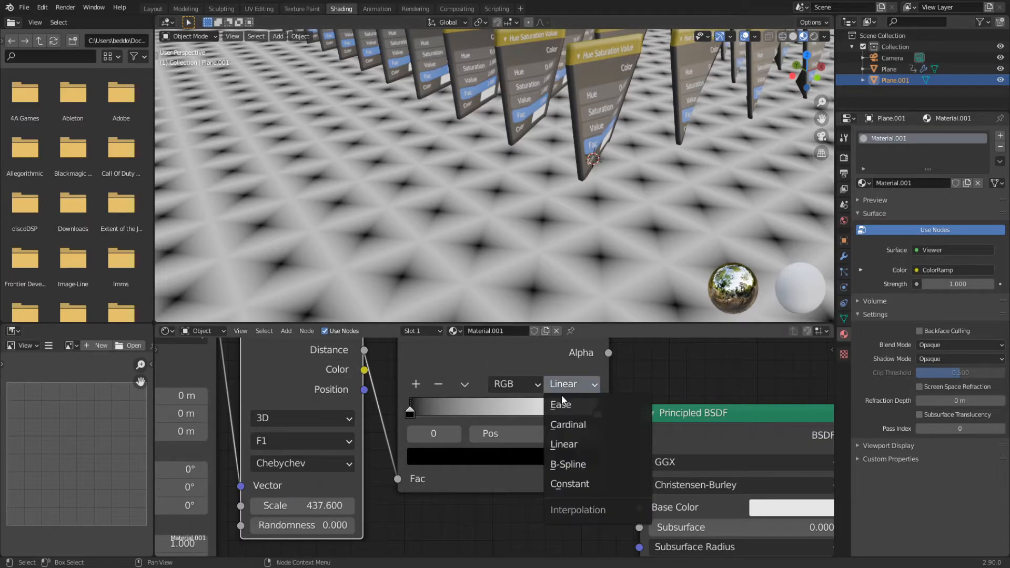
{"action": "left_click", "coordinate": [562, 483]}
{"action": "left_click_drag", "start_coordinate": [505, 420], "coordinate": [485, 414]}
{"action": "scroll", "coordinate": [493, 451], "scroll_direction": "up", "scroll_amount": 5}
{"action": "middle_click_drag", "start_coordinate": [465, 480], "coordinate": [559, 460]}
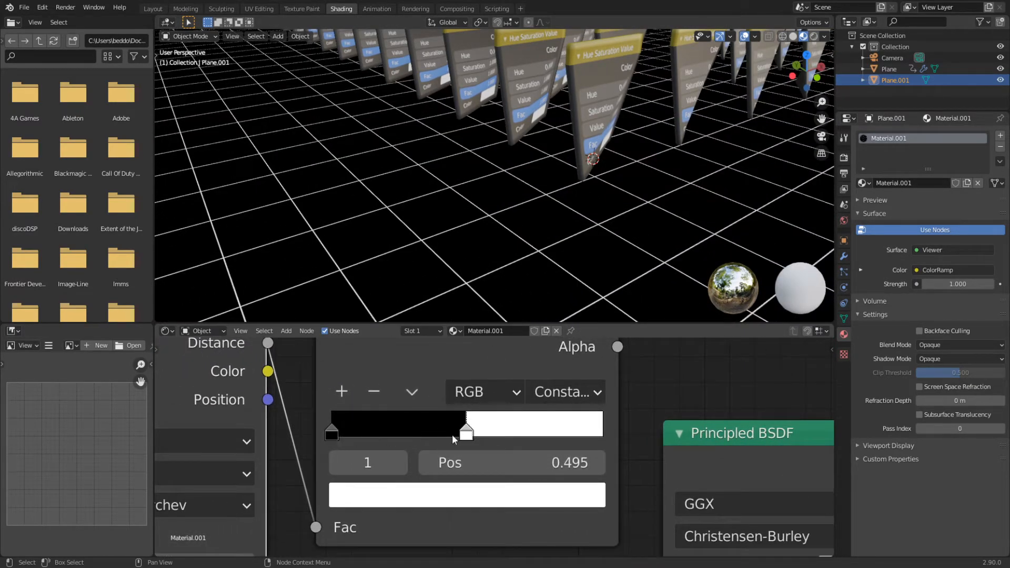
{"action": "left_click", "coordinate": [420, 499]}
{"action": "left_click", "coordinate": [330, 434]}
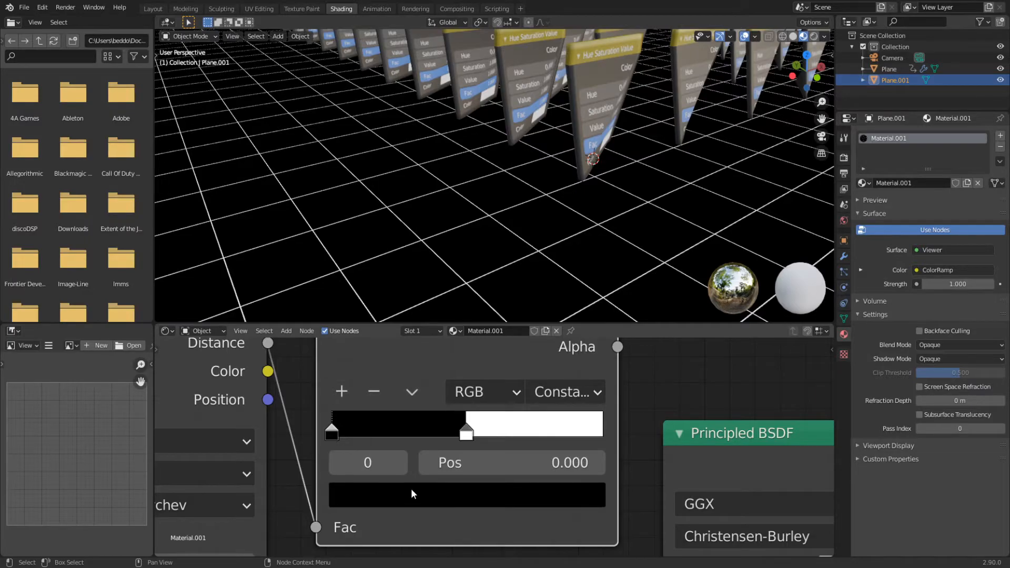
Step: Lighten the ColorRamp's black stop to a dark grey
{"action": "left_click", "coordinate": [411, 489]}
{"action": "left_click", "coordinate": [547, 374]}
{"action": "left_click", "coordinate": [420, 371]}
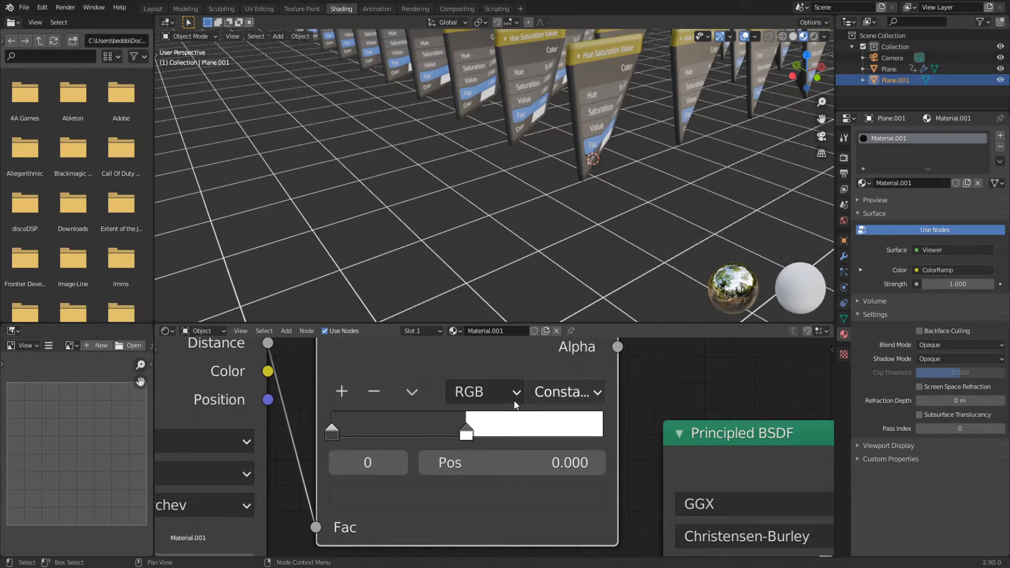
Step: Darken the ColorRamp's white stop to a grey with a value of about 0.23 and move it to position 0.486
{"action": "left_click", "coordinate": [467, 434]}
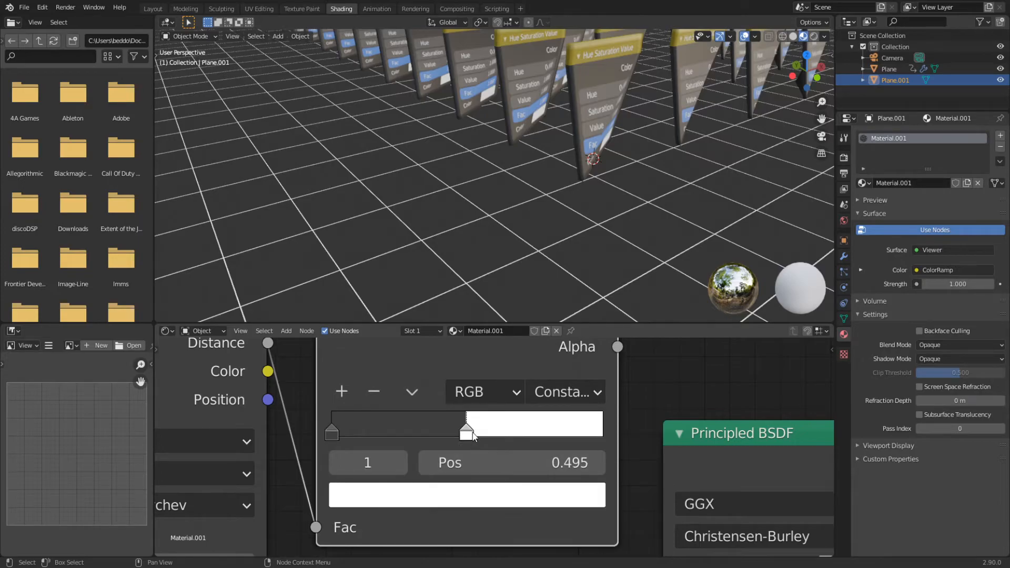
{"action": "left_click", "coordinate": [466, 492]}
{"action": "left_click_drag", "start_coordinate": [552, 147], "coordinate": [548, 270]}
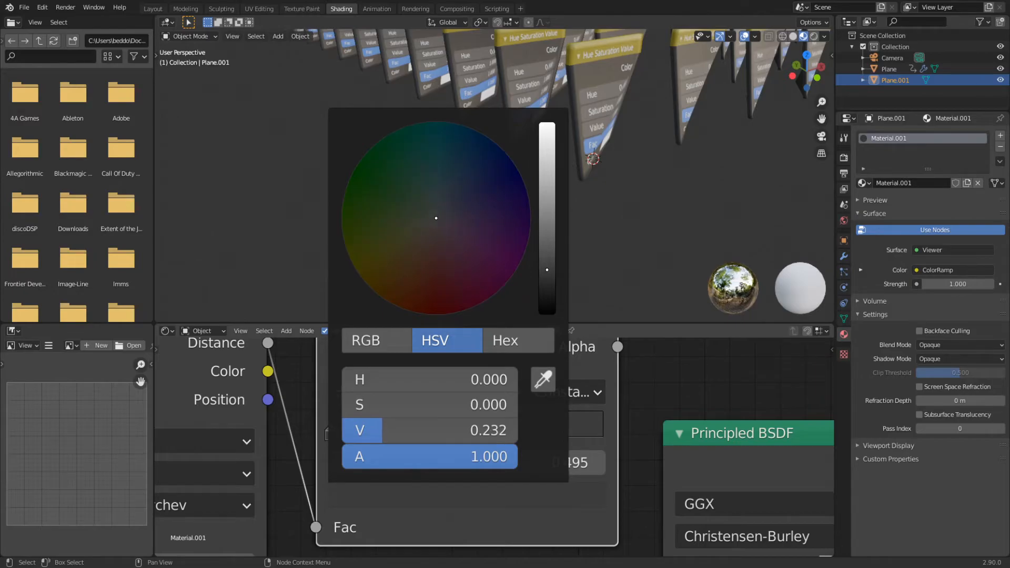
{"action": "left_click", "coordinate": [467, 494]}
{"action": "scroll", "coordinate": [530, 220], "scroll_direction": "up", "scroll_amount": 2}
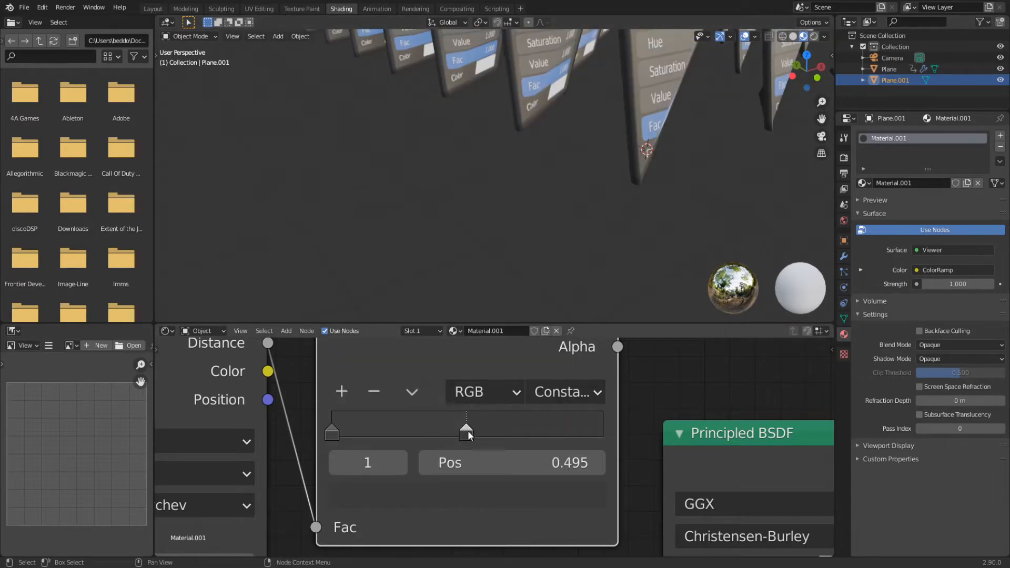
{"action": "left_click_drag", "start_coordinate": [468, 431], "coordinate": [464, 430]}
Step: Play the walk animation through the camera to check how the nodes look over the grid ground
{"action": "key", "text": "KP_0"}
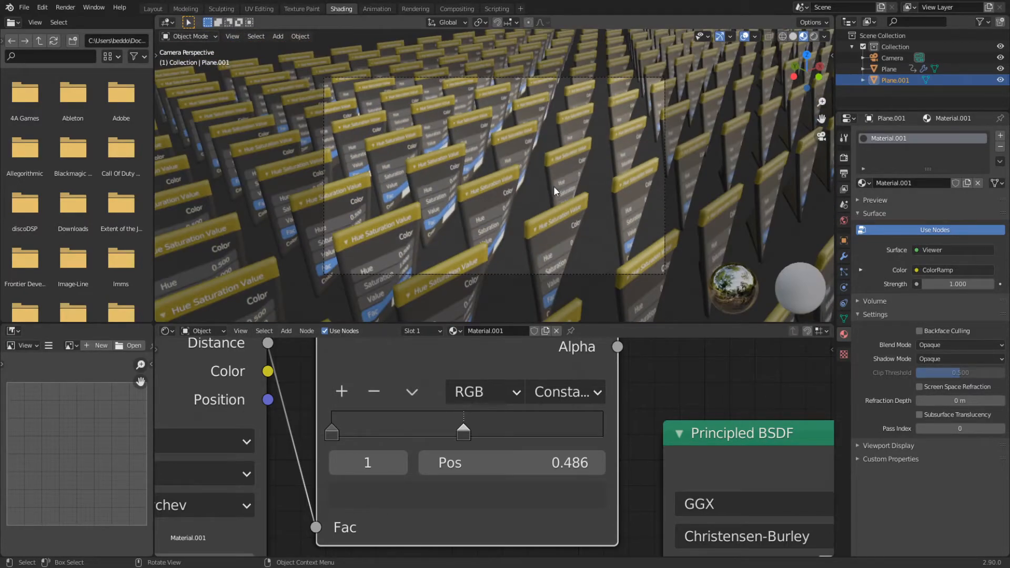
{"action": "scroll", "coordinate": [563, 263], "scroll_direction": "up", "scroll_amount": 3}
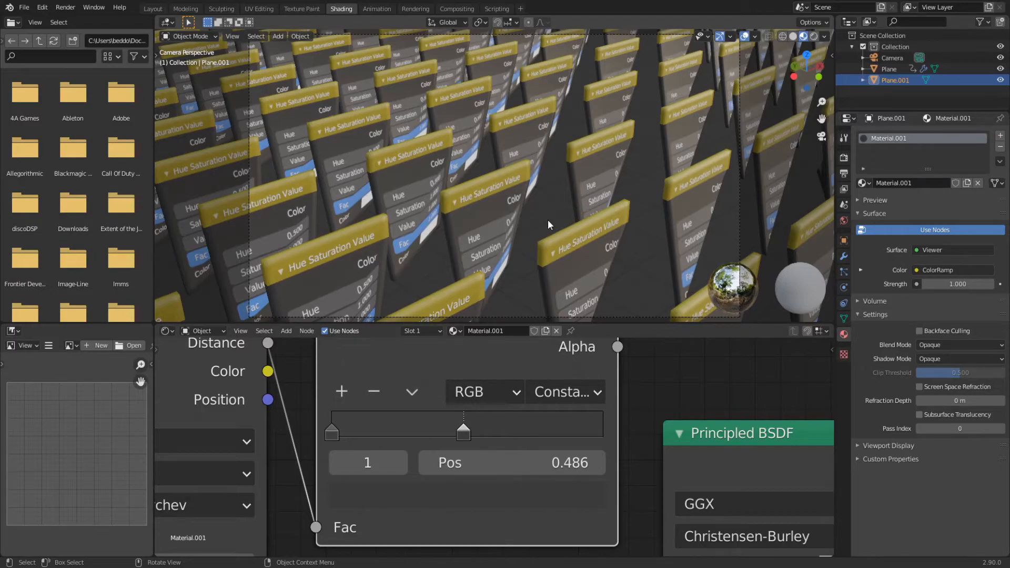
{"action": "key", "text": "ctrl+Page_Up"}
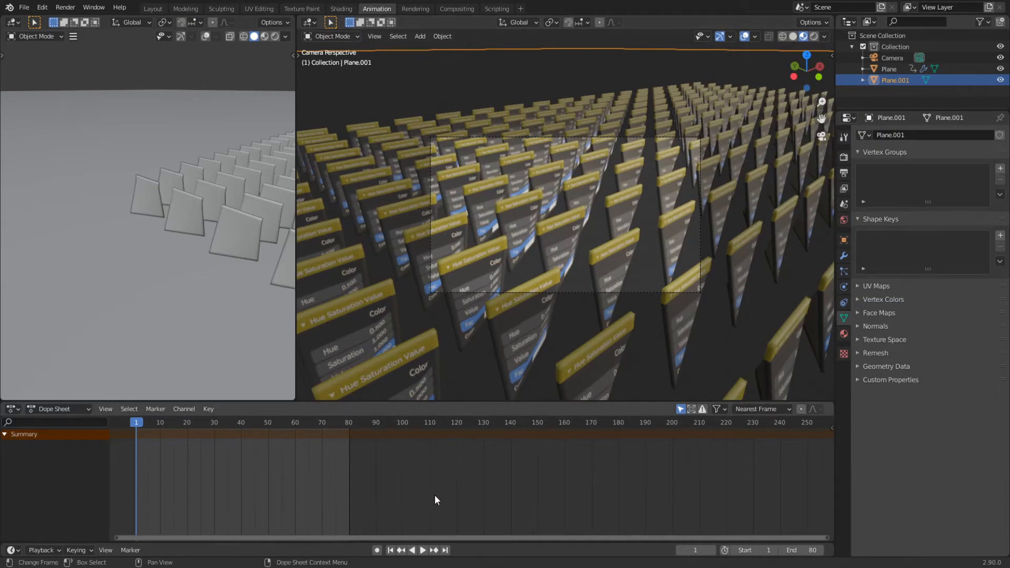
{"action": "left_click", "coordinate": [422, 551]}
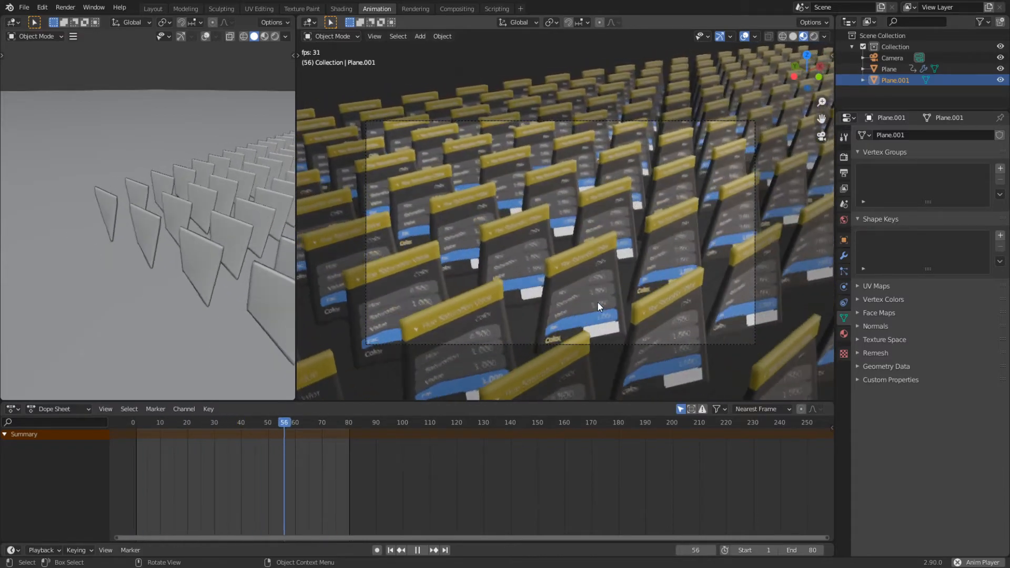
Step: Set the walking node object's first Array count to 20 and its second Array count to 22
{"action": "left_click", "coordinate": [401, 141]}
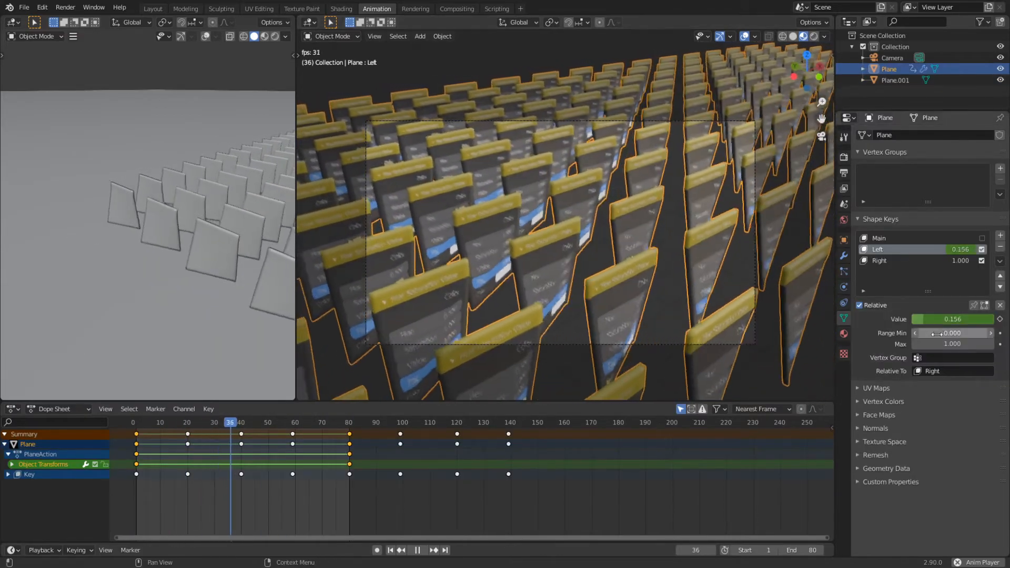
{"action": "left_click", "coordinate": [844, 255]}
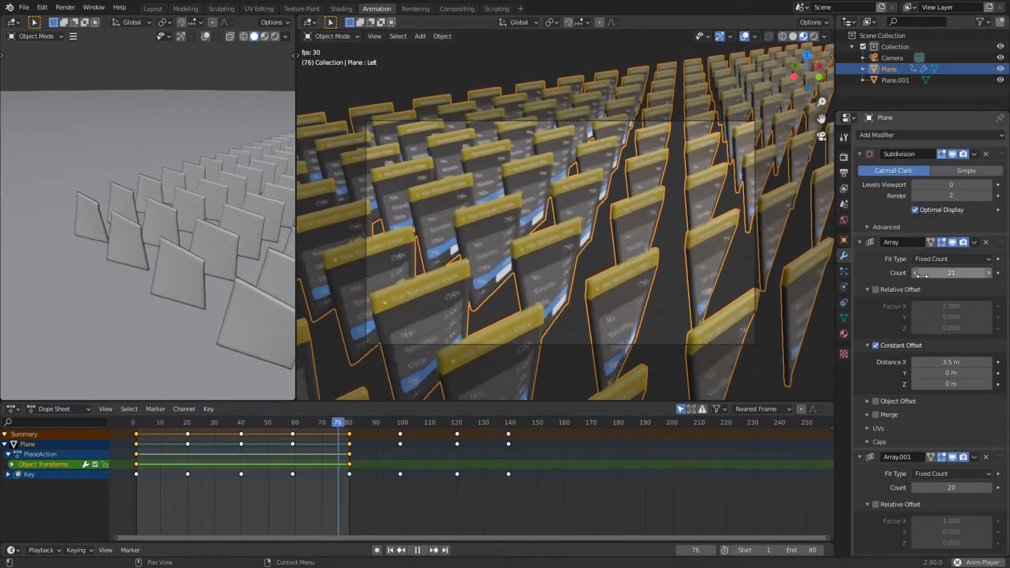
{"action": "scroll", "coordinate": [898, 352], "scroll_direction": "down", "scroll_amount": 5}
{"action": "left_click", "coordinate": [988, 382]}
{"action": "left_click", "coordinate": [988, 381]}
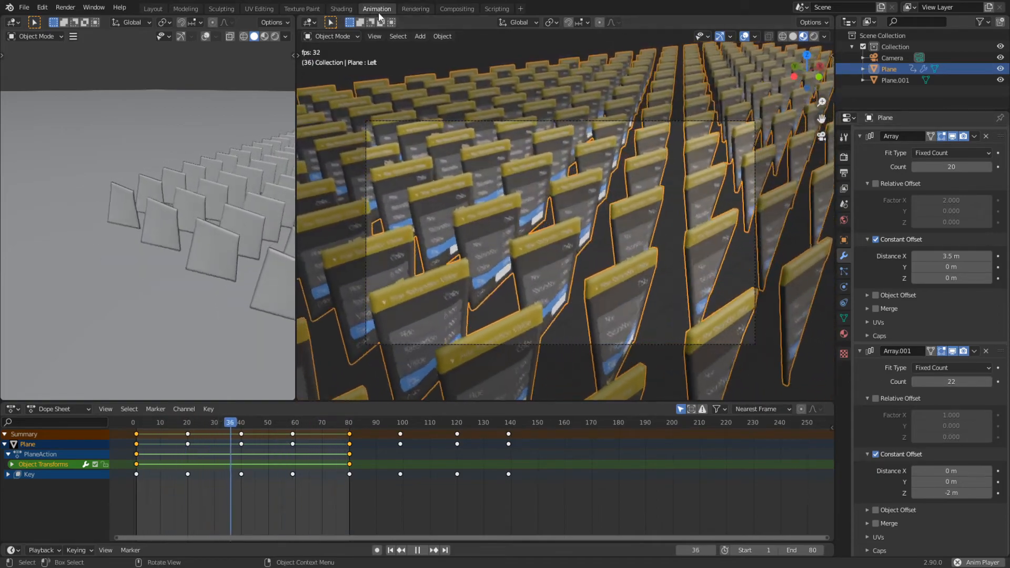
Step: Stop the playback with the ground plane selected and switch the camera view to Rendered shading
{"action": "left_click", "coordinate": [463, 62]}
{"action": "scroll", "coordinate": [497, 190], "scroll_direction": "up", "scroll_amount": 1}
{"action": "key", "text": "Escape"}
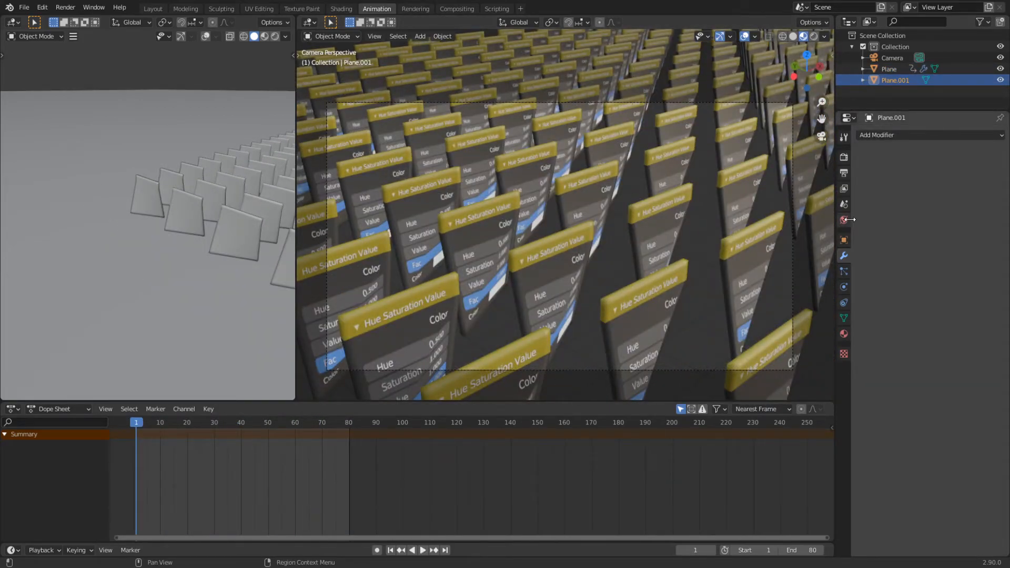
{"action": "left_click", "coordinate": [814, 36]}
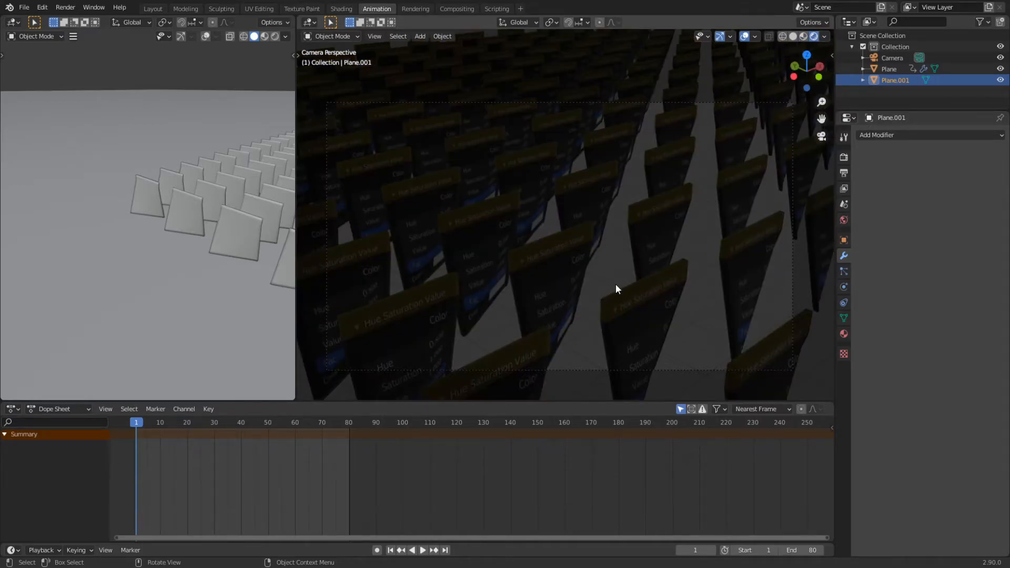
Step: Brighten the world background colour to a light grey and set its strength to 1.5
{"action": "left_click", "coordinate": [844, 220]}
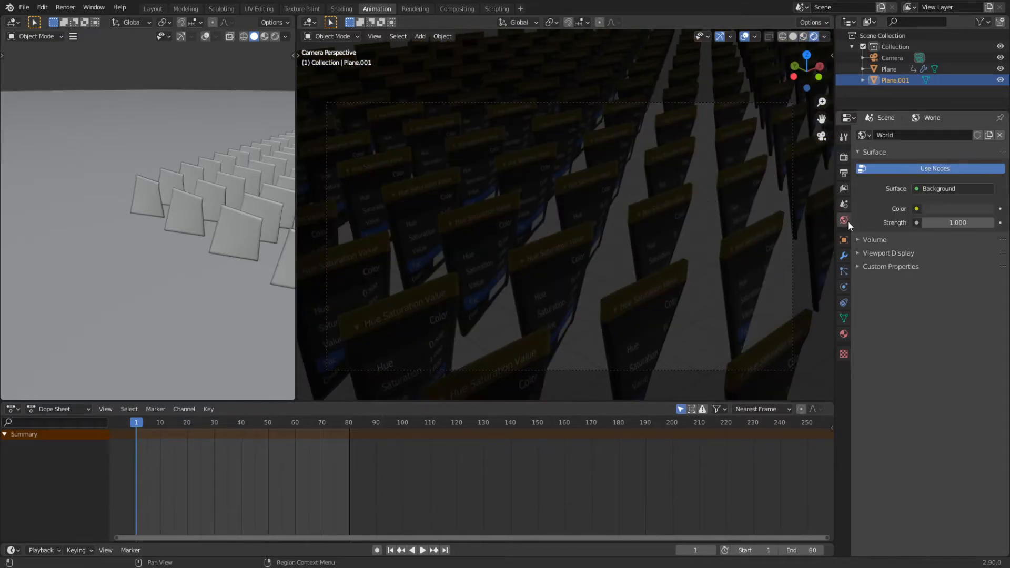
{"action": "left_click", "coordinate": [956, 209]}
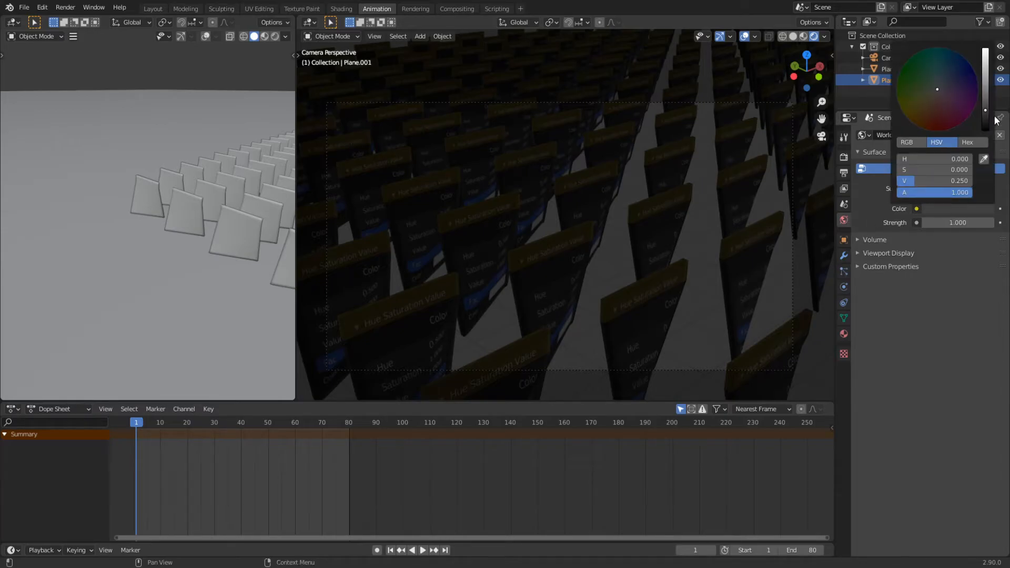
{"action": "left_click_drag", "start_coordinate": [985, 94], "coordinate": [985, 83]}
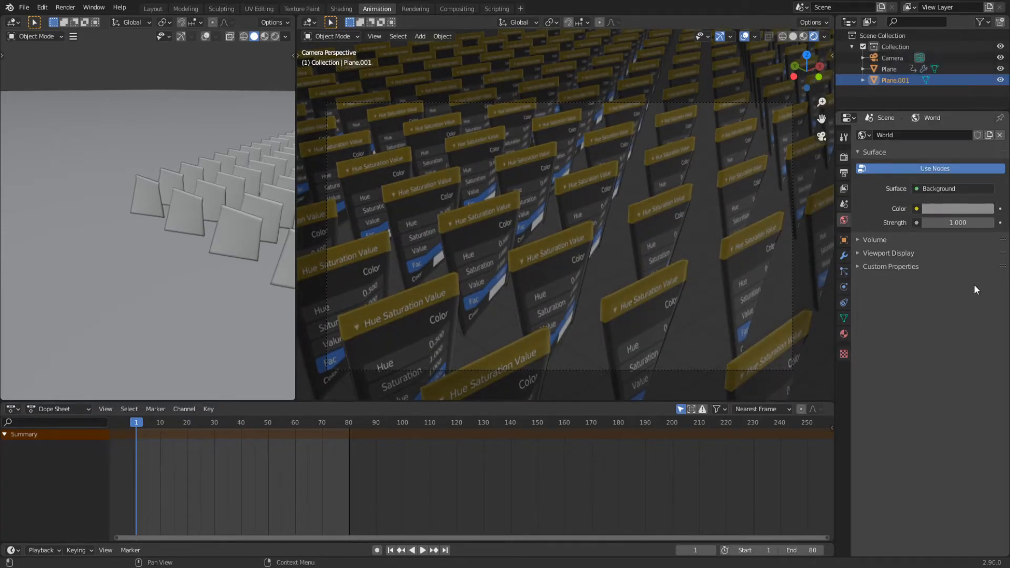
{"action": "left_click", "coordinate": [959, 225]}
{"action": "type", "text": "1.5"}
{"action": "key", "text": "Return"}
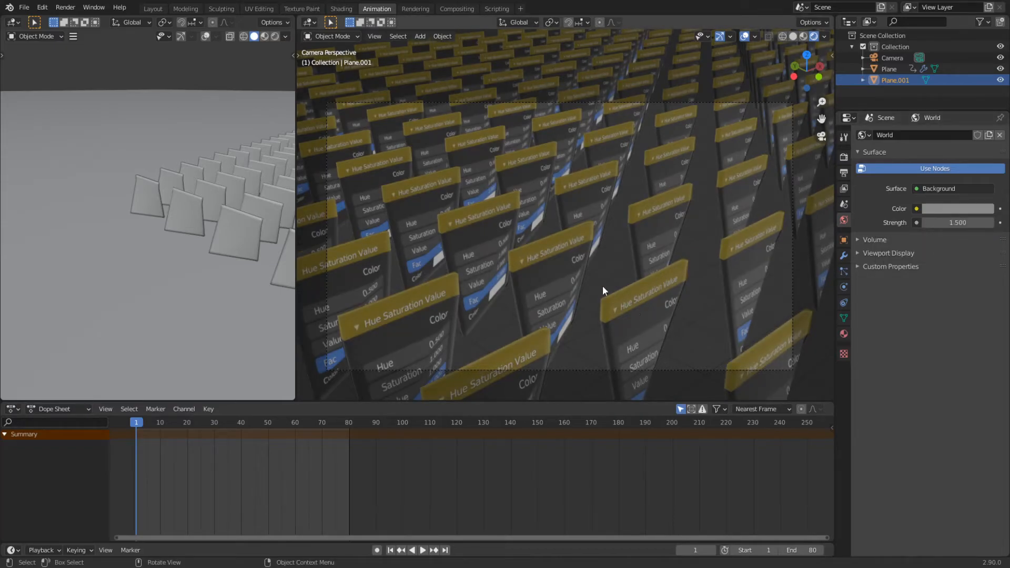
{"action": "middle_click_drag", "start_coordinate": [602, 282], "coordinate": [585, 275], "text": "shift"}
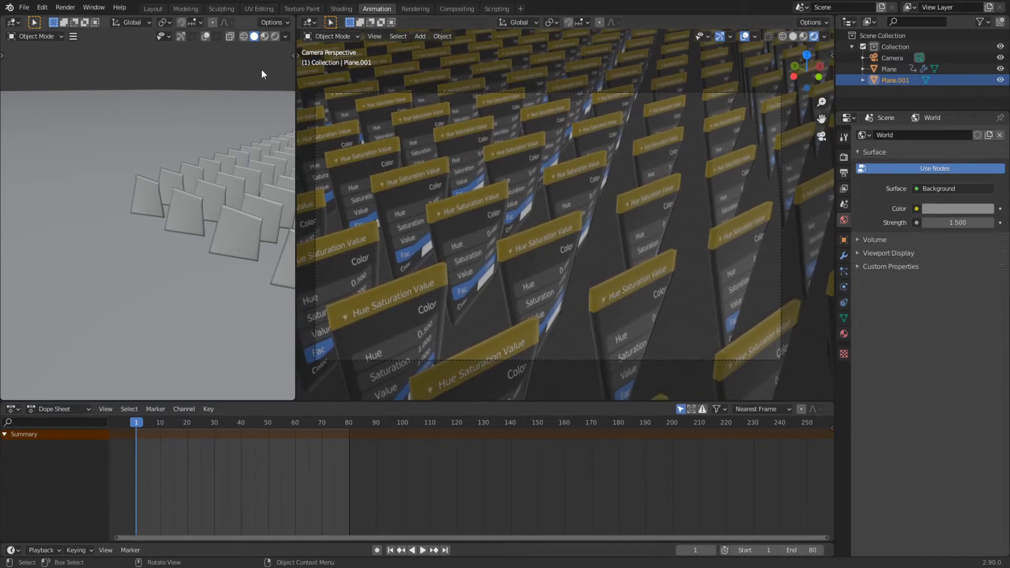
Step: Add a Sun light in the Layout workspace and raise it about 8.15 m along the Z axis
{"action": "left_click", "coordinate": [151, 9]}
{"action": "middle_click_drag", "start_coordinate": [381, 229], "coordinate": [457, 283]}
{"action": "key", "text": "shift+a"}
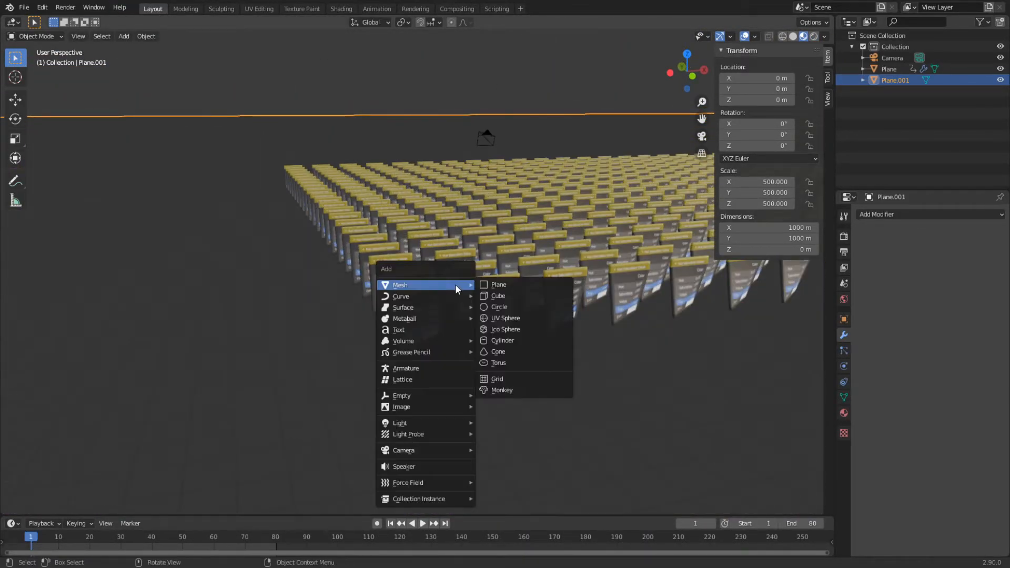
{"action": "mouse_move", "coordinate": [437, 421]}
{"action": "left_click", "coordinate": [507, 436]}
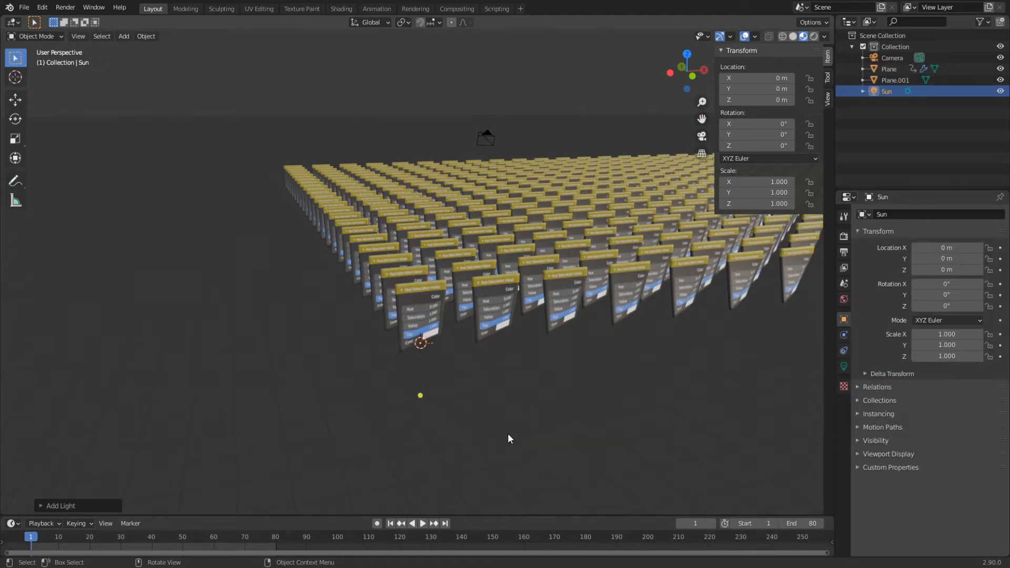
{"action": "key", "text": "g"}
{"action": "key", "text": "z"}
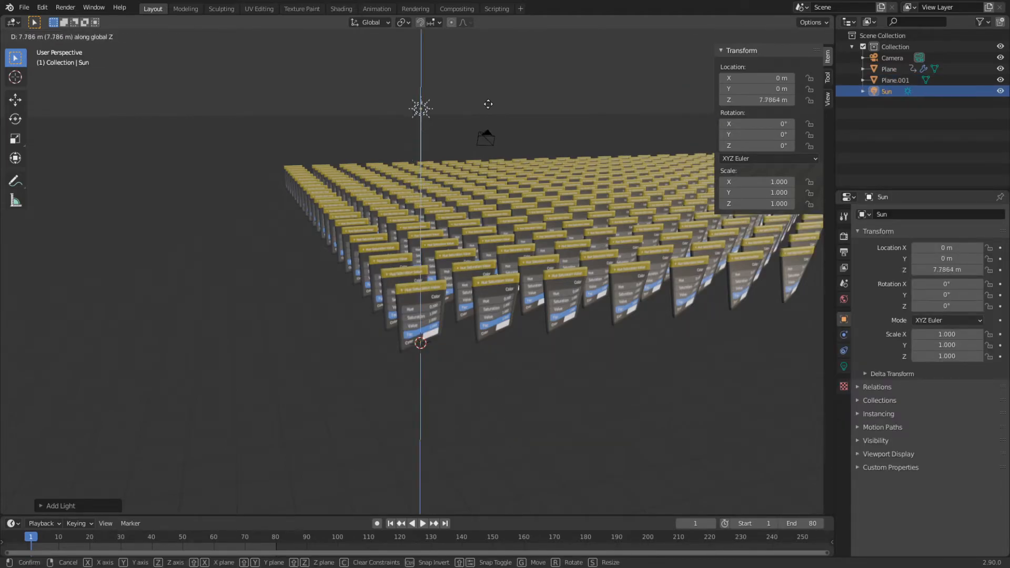
{"action": "left_click", "coordinate": [432, 207]}
{"action": "middle_click_drag", "start_coordinate": [431, 206], "coordinate": [459, 210]}
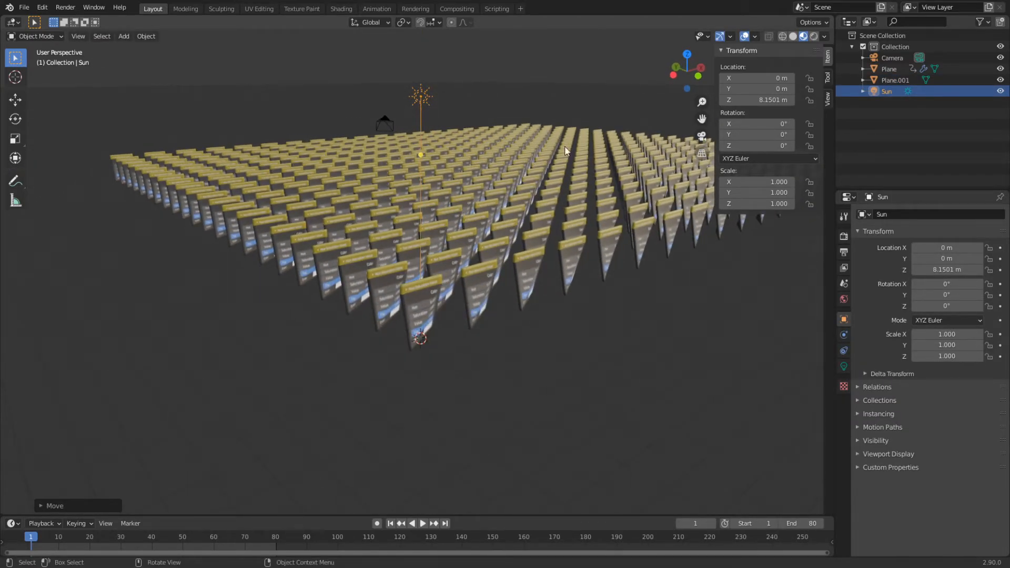
Step: Rotate the sun to about 22.7°, 31.6° and -6.81° on X, Y and Z, and show the scene in Rendered shading
{"action": "key", "text": "r"}
{"action": "left_click", "coordinate": [519, 252]}
{"action": "middle_click_drag", "start_coordinate": [463, 264], "coordinate": [484, 288]}
{"action": "middle_click_drag", "start_coordinate": [484, 288], "coordinate": [598, 285], "text": "shift"}
{"action": "left_click", "coordinate": [814, 36]}
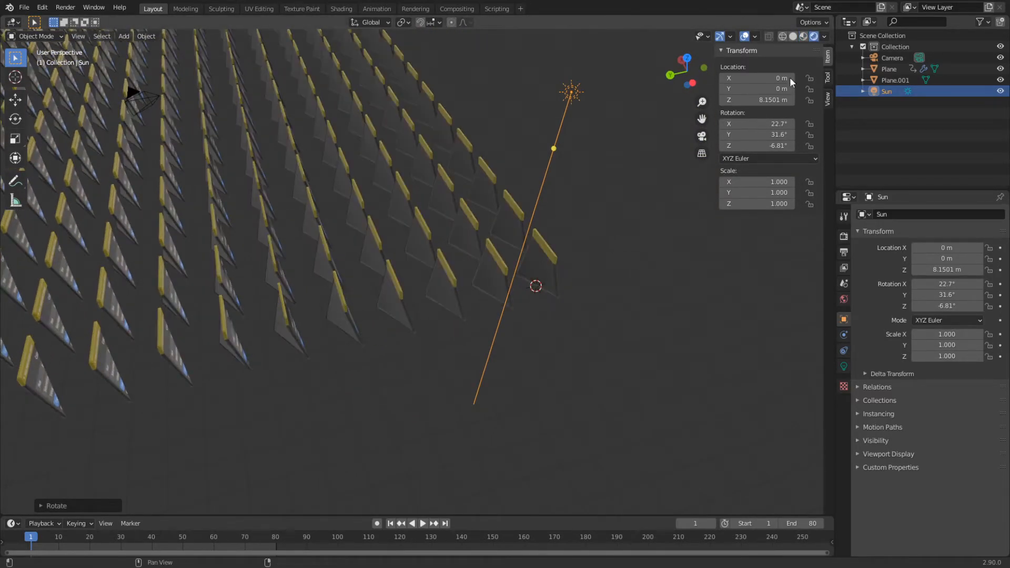
{"action": "middle_click_drag", "start_coordinate": [684, 126], "coordinate": [448, 249]}
Step: Connect the ColorRamp's Color output to the Base Color of the ground plane's Principled BSDF
{"action": "left_click", "coordinate": [492, 310]}
{"action": "mouse_move", "coordinate": [511, 306]}
{"action": "middle_mouse_down"}
{"action": "mouse_move", "coordinate": [527, 322]}
{"action": "mouse_move", "coordinate": [528, 298]}
{"action": "middle_mouse_up"}
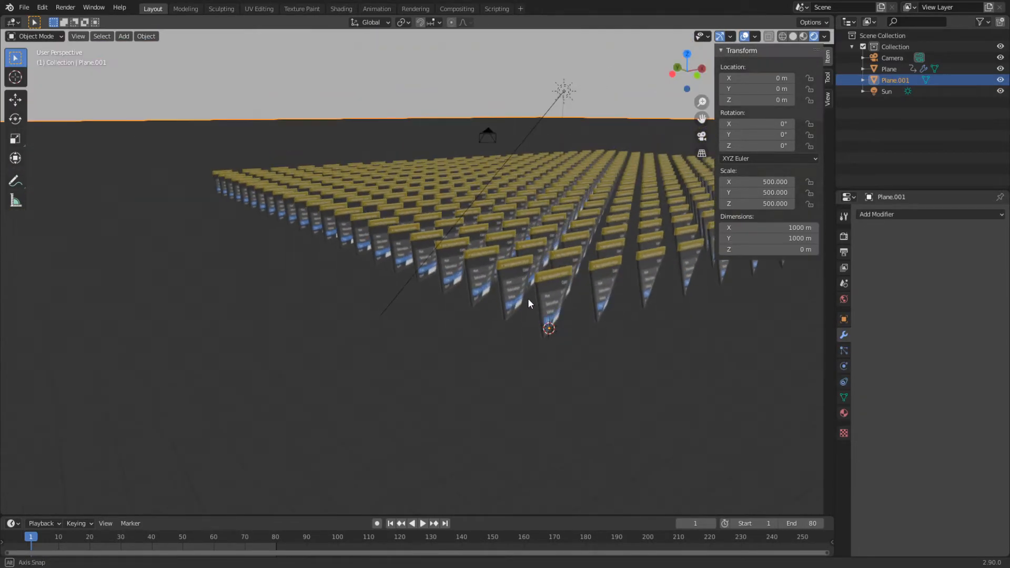
{"action": "left_click", "coordinate": [340, 9]}
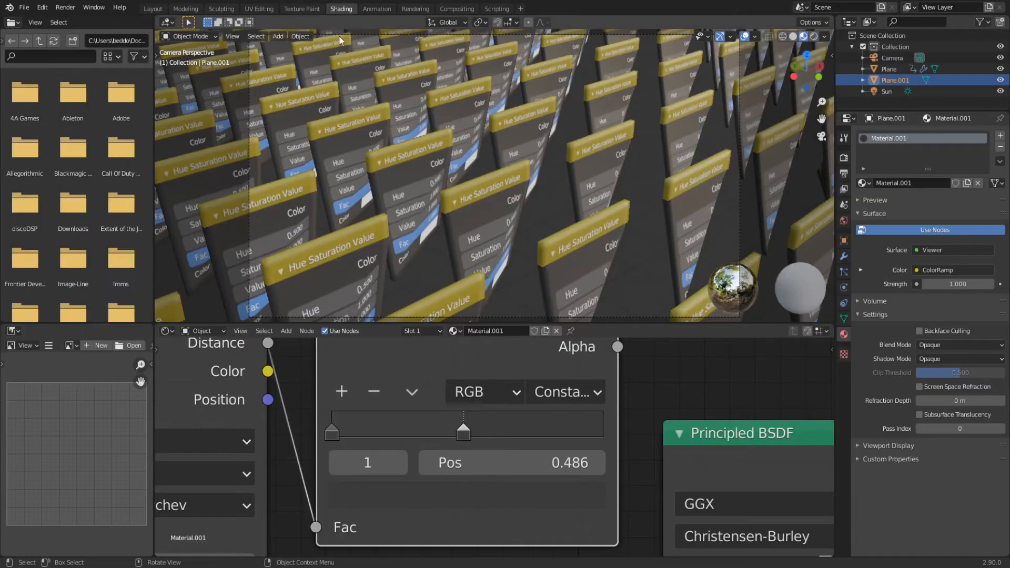
{"action": "scroll", "coordinate": [514, 361], "scroll_direction": "down", "scroll_amount": 5}
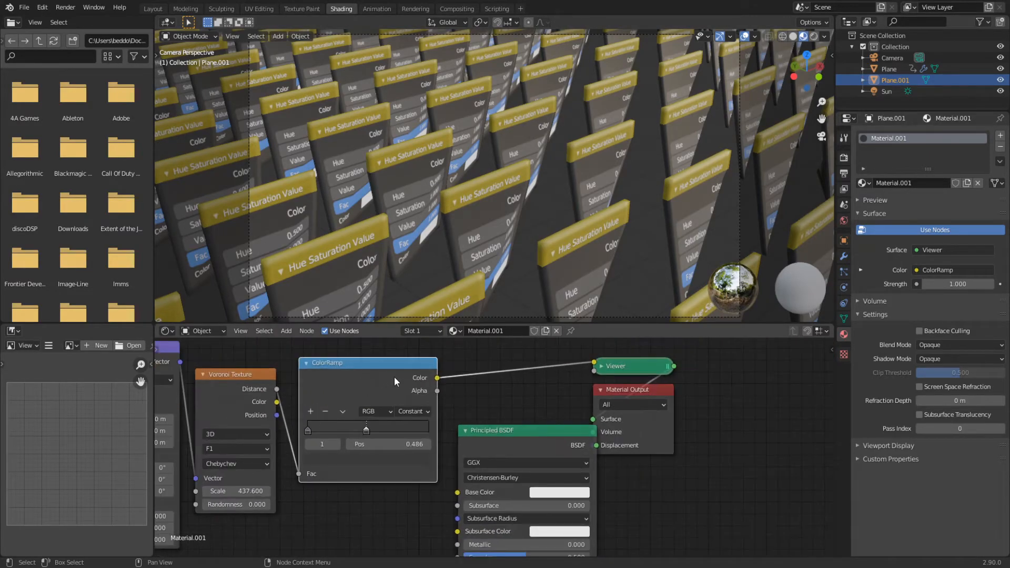
{"action": "left_click_drag", "start_coordinate": [437, 377], "coordinate": [458, 492]}
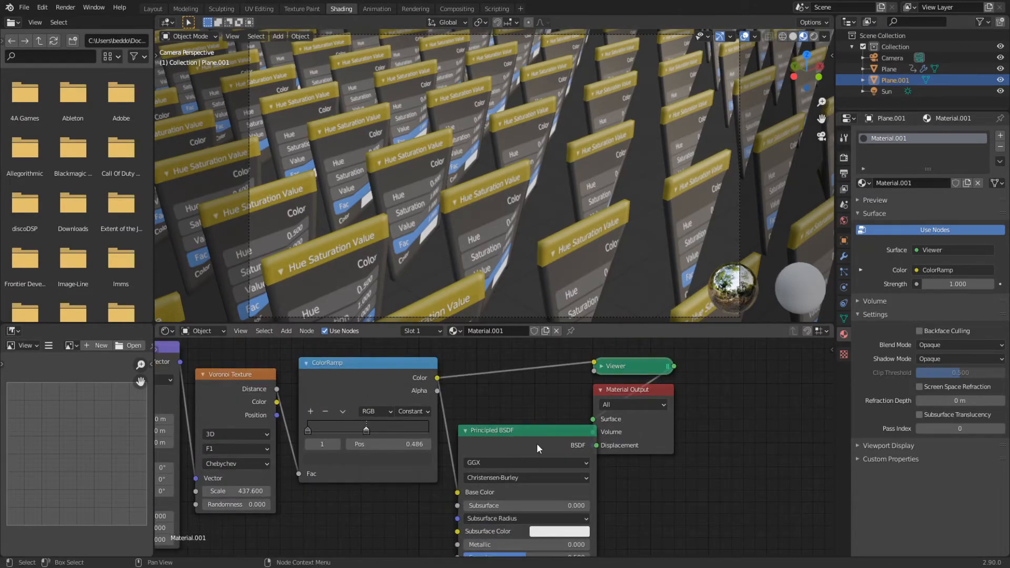
Step: Delete the Viewer node and connect the Principled BSDF to the Surface input of the Material Output, moved clear of it
{"action": "left_click_drag", "start_coordinate": [643, 395], "coordinate": [720, 390]}
{"action": "left_click", "coordinate": [651, 367]}
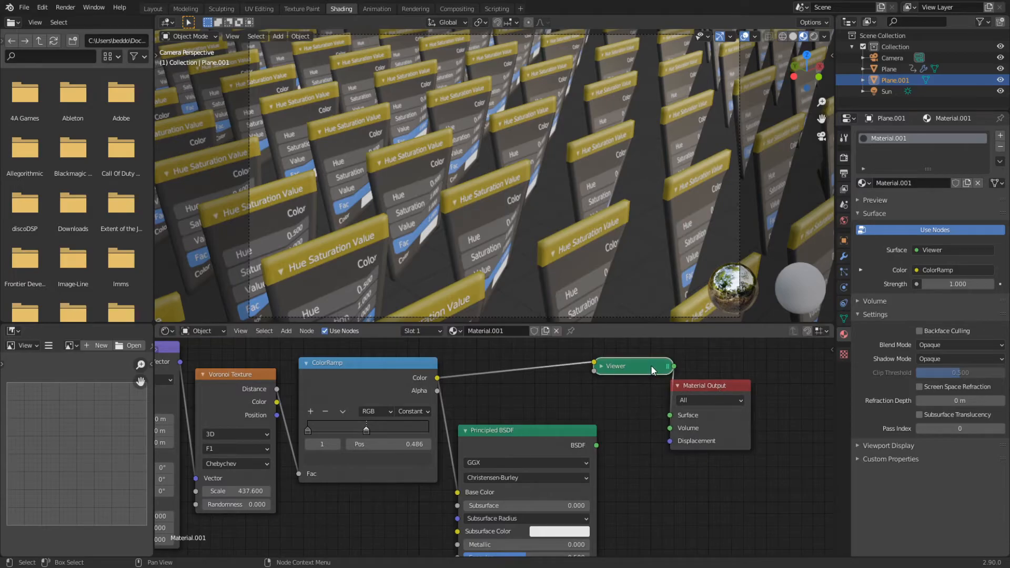
{"action": "key", "text": "x"}
{"action": "left_click_drag", "start_coordinate": [596, 445], "coordinate": [670, 415]}
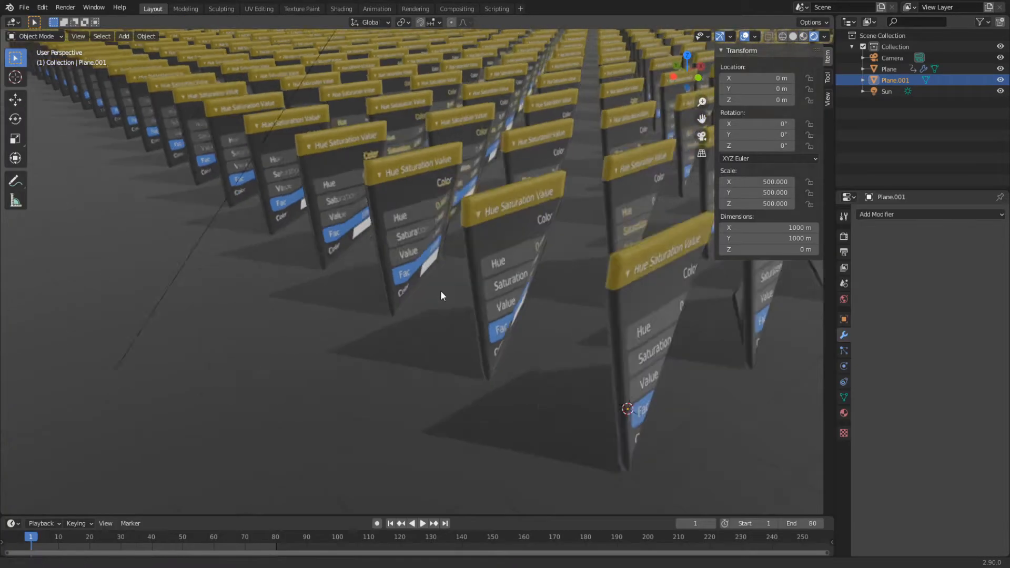
Step: Examine the shadows and the walk animation through the camera by playing it and scrubbing through the frames
{"action": "mouse_move", "coordinate": [440, 290]}
{"action": "middle_mouse_down"}
{"action": "mouse_move", "coordinate": [453, 276]}
{"action": "mouse_move", "coordinate": [365, 246]}
{"action": "mouse_move", "coordinate": [441, 276]}
{"action": "mouse_move", "coordinate": [476, 269]}
{"action": "mouse_move", "coordinate": [388, 286]}
{"action": "mouse_move", "coordinate": [483, 285]}
{"action": "middle_mouse_up"}
{"action": "key", "text": "KP_0"}
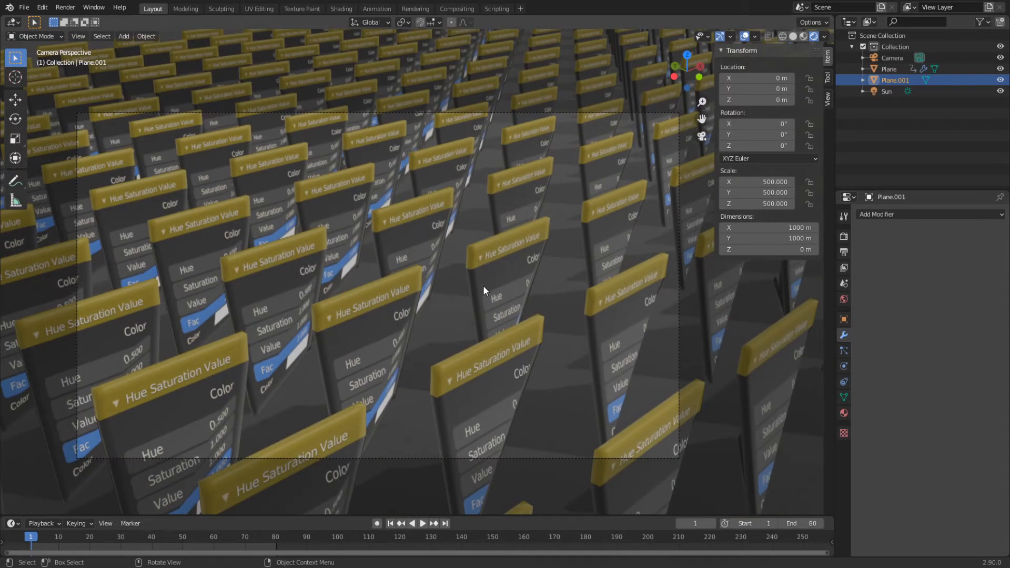
{"action": "key", "text": "KP_0"}
{"action": "key", "text": "KP_0"}
{"action": "key", "text": "space"}
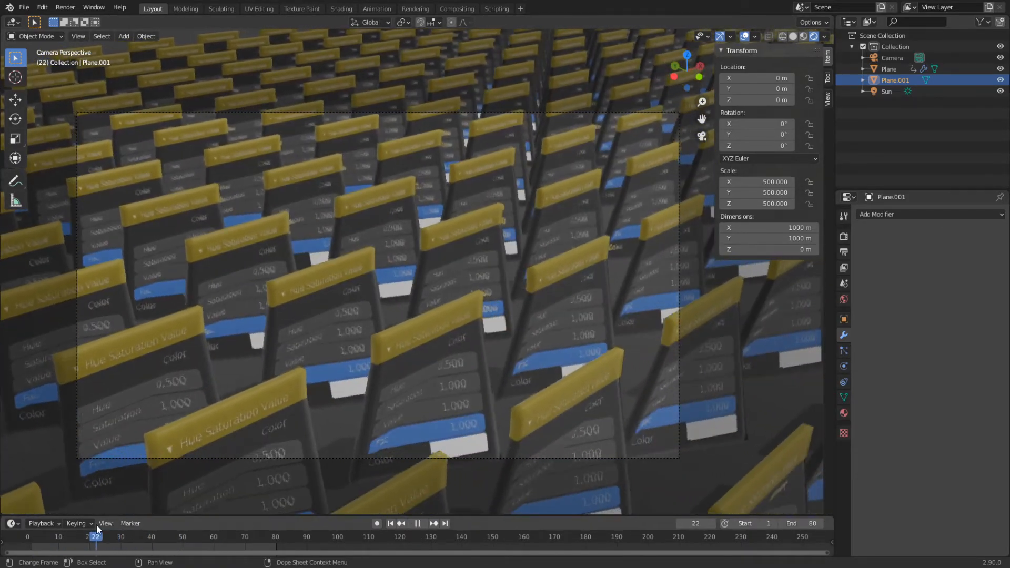
{"action": "key", "text": "space"}
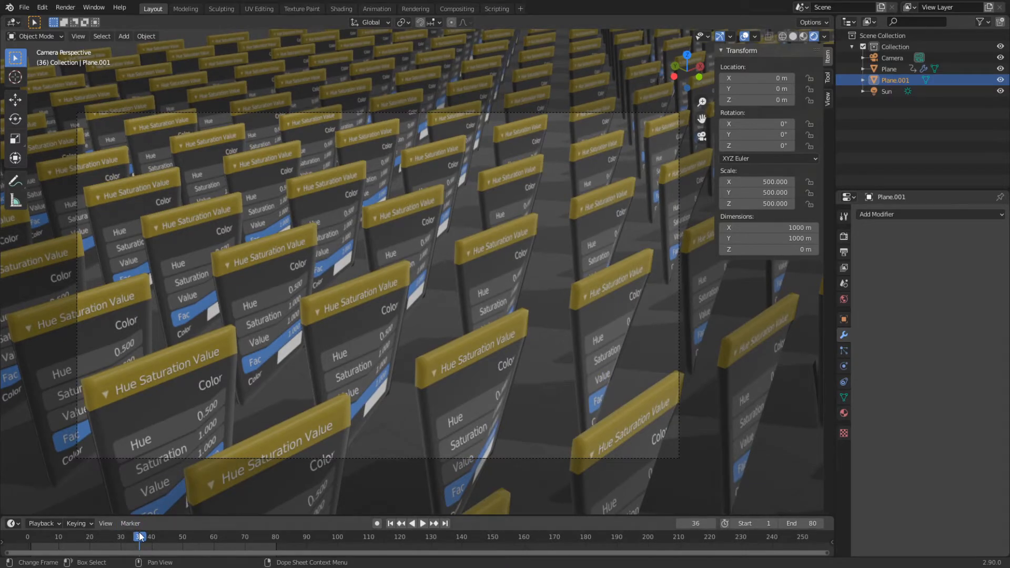
{"action": "left_click_drag", "start_coordinate": [141, 536], "coordinate": [187, 537]}
{"action": "key", "text": "Escape"}
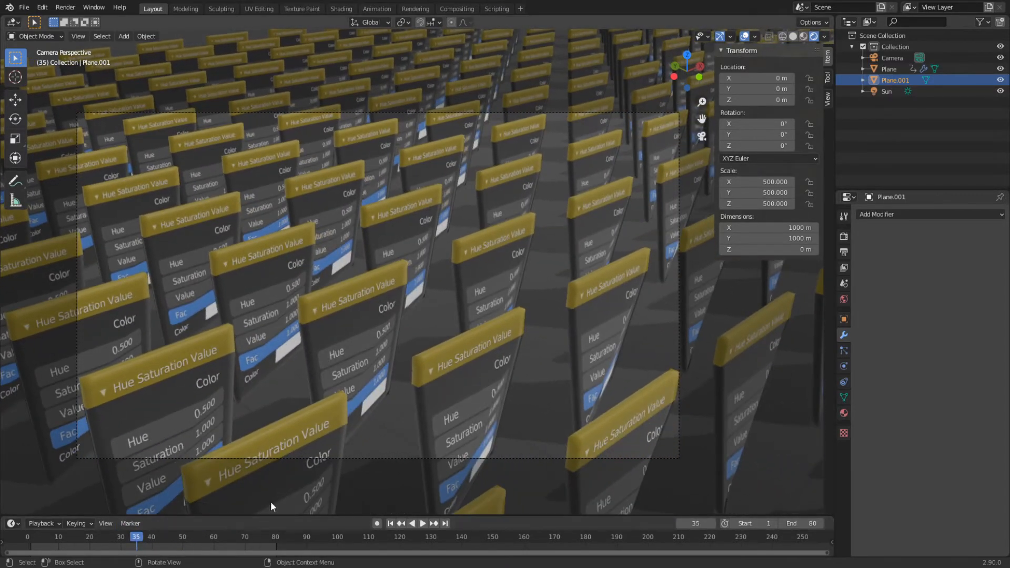
Step: Adjust the Sun's light properties and reselect the ground plane
{"action": "left_click", "coordinate": [887, 91]}
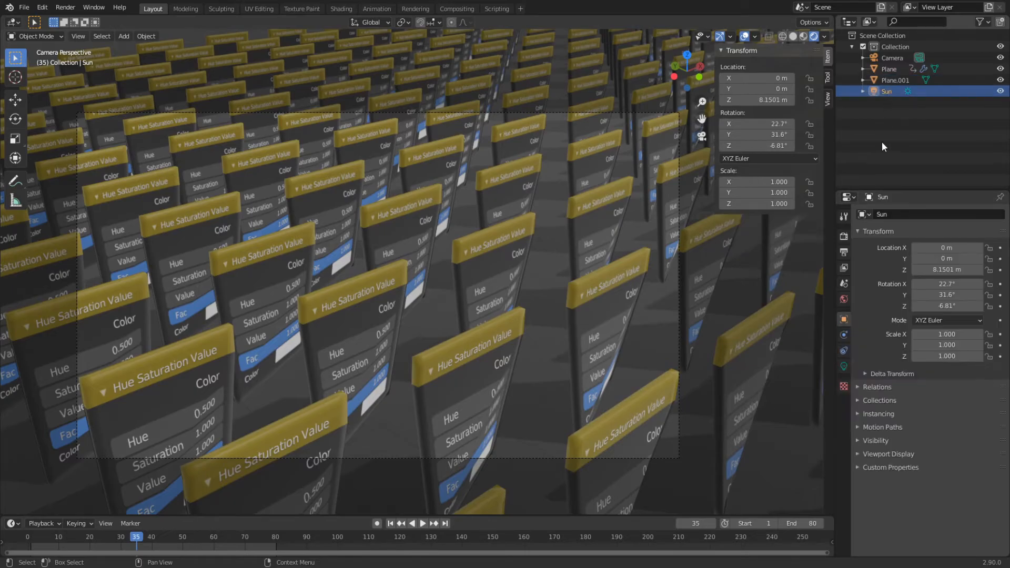
{"action": "left_click", "coordinate": [844, 367]}
{"action": "left_click_drag", "start_coordinate": [963, 296], "coordinate": [934, 296]}
{"action": "left_click", "coordinate": [431, 317]}
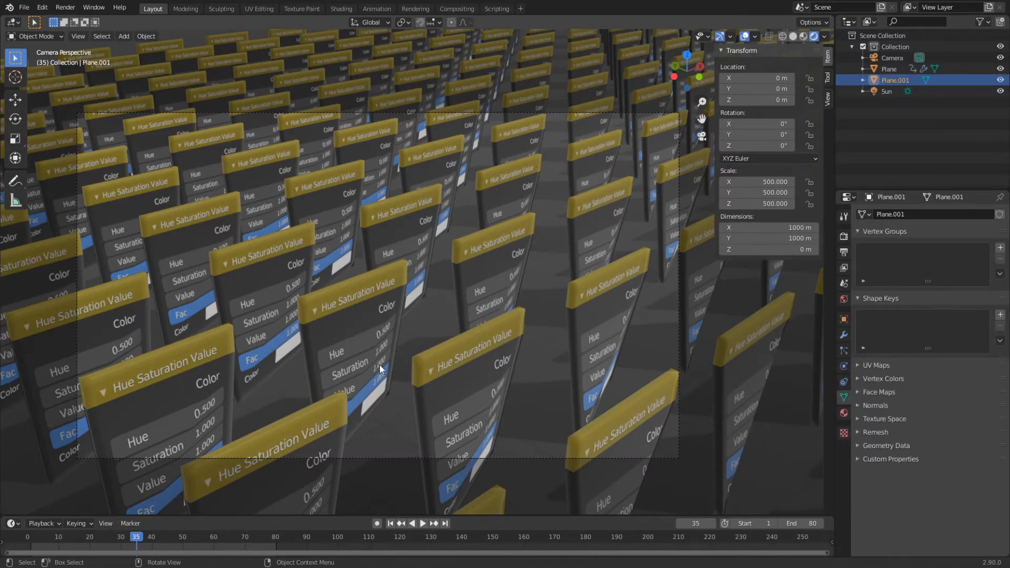
Step: Set the Specular value of the ground plane's Principled BSDF to 0.200 and return to the Layout workspace
{"action": "left_click", "coordinate": [341, 9]}
{"action": "middle_click_drag", "start_coordinate": [463, 414], "coordinate": [478, 410]}
{"action": "scroll", "coordinate": [442, 450], "scroll_direction": "up", "scroll_amount": 4}
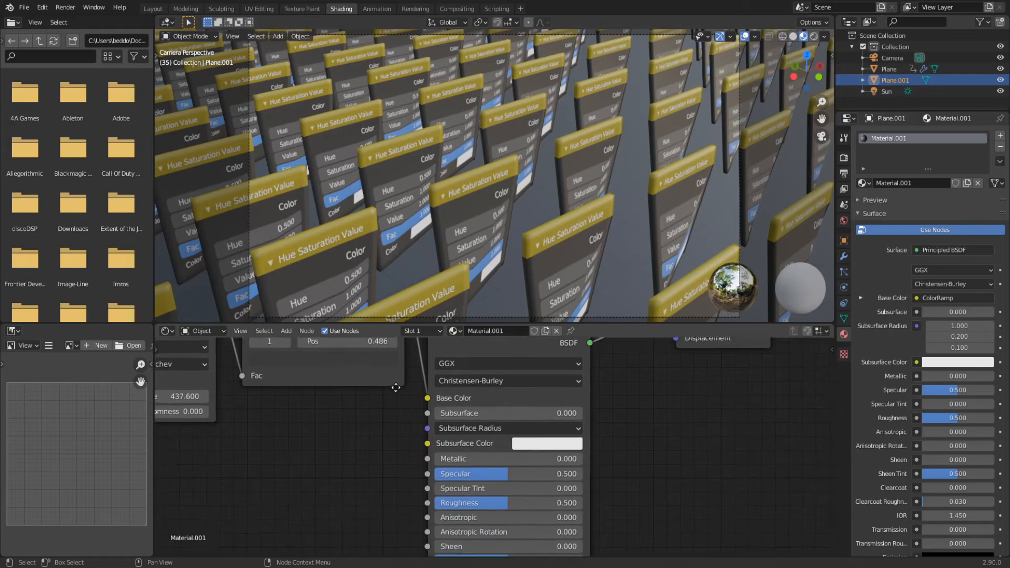
{"action": "left_click_drag", "start_coordinate": [506, 470], "coordinate": [461, 470]}
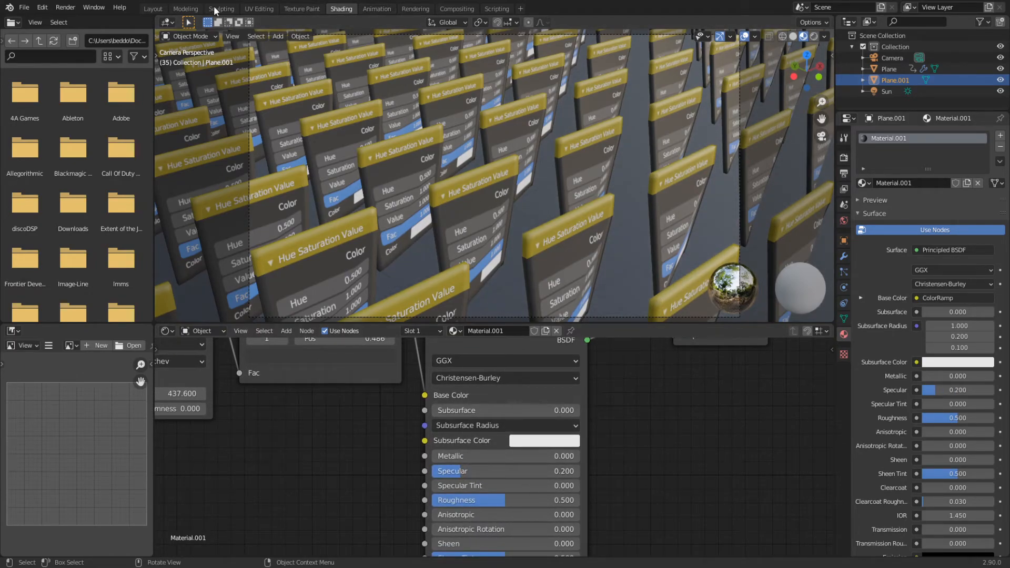
{"action": "left_click", "coordinate": [153, 8]}
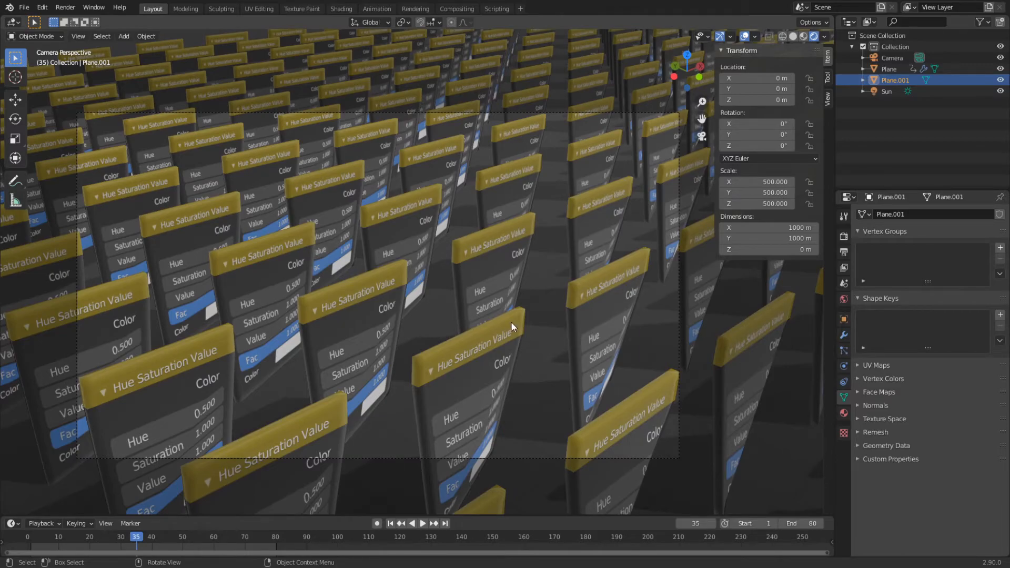
{"action": "middle_click_drag", "start_coordinate": [517, 374], "coordinate": [523, 394], "text": "shift"}
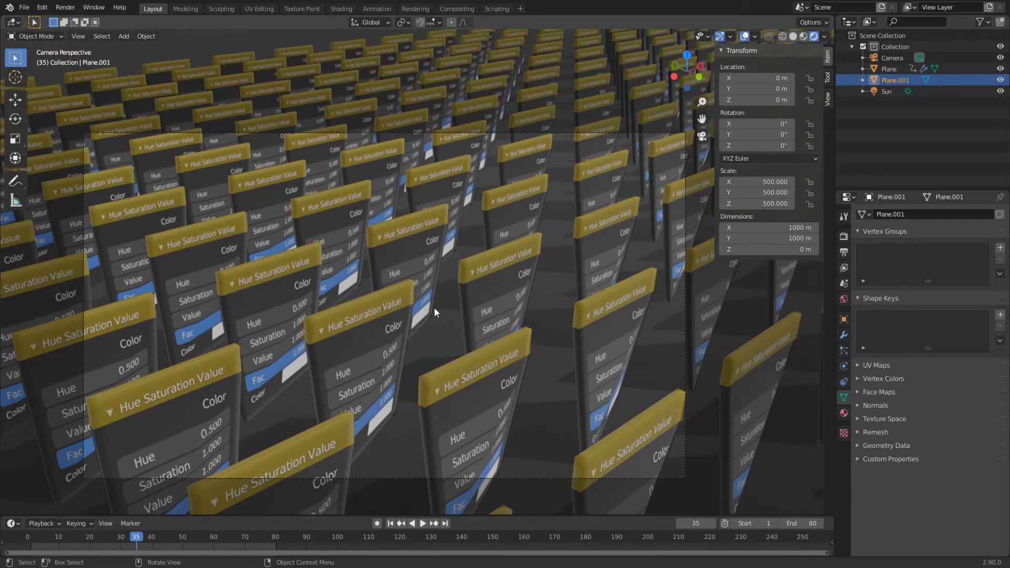
Step: Enable Depth of Field on the camera and turn on its Limits display in the viewport
{"action": "left_click", "coordinate": [394, 479]}
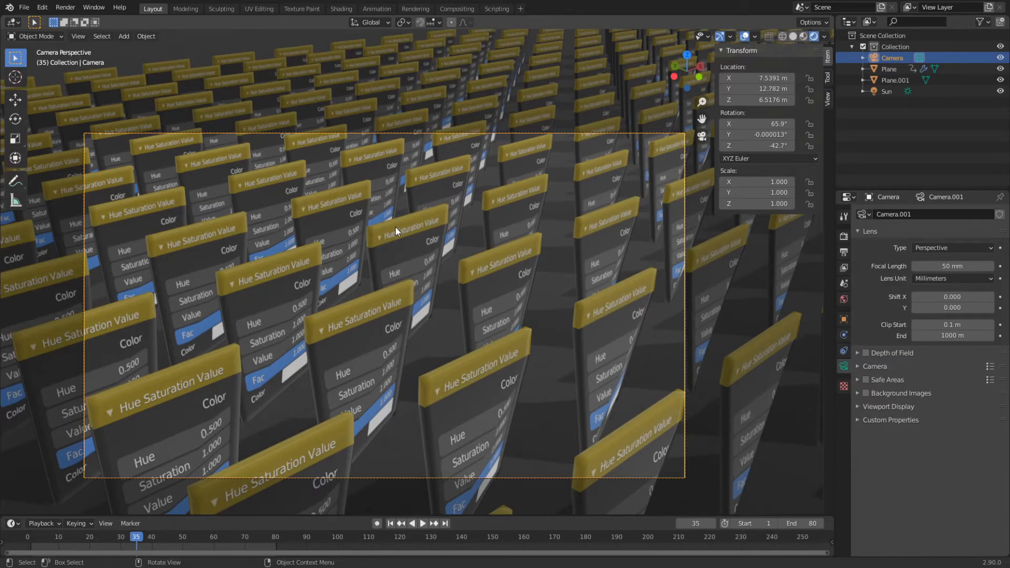
{"action": "left_click", "coordinate": [866, 354]}
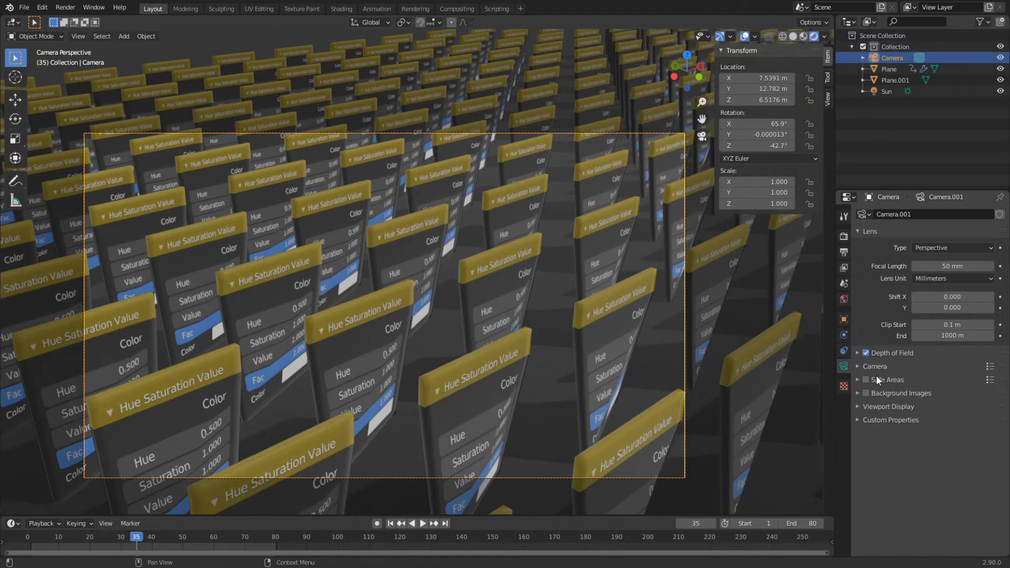
{"action": "left_click", "coordinate": [885, 358]}
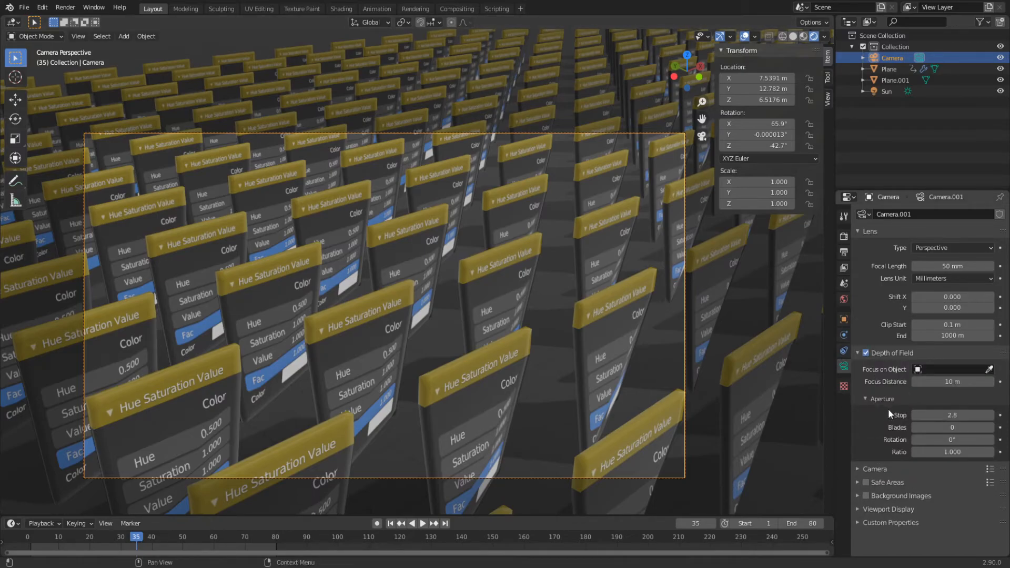
{"action": "left_click", "coordinate": [880, 510]}
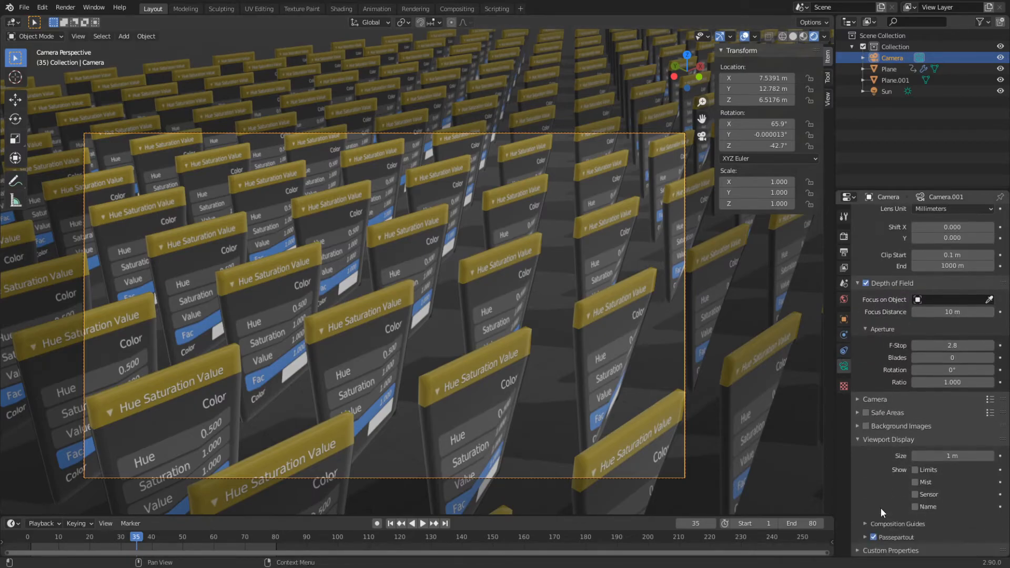
{"action": "left_click", "coordinate": [915, 471]}
Step: Set the camera's Focus Distance to 12 m, judging the focus marker from outside the camera view
{"action": "middle_click_drag", "start_coordinate": [516, 289], "coordinate": [384, 299]}
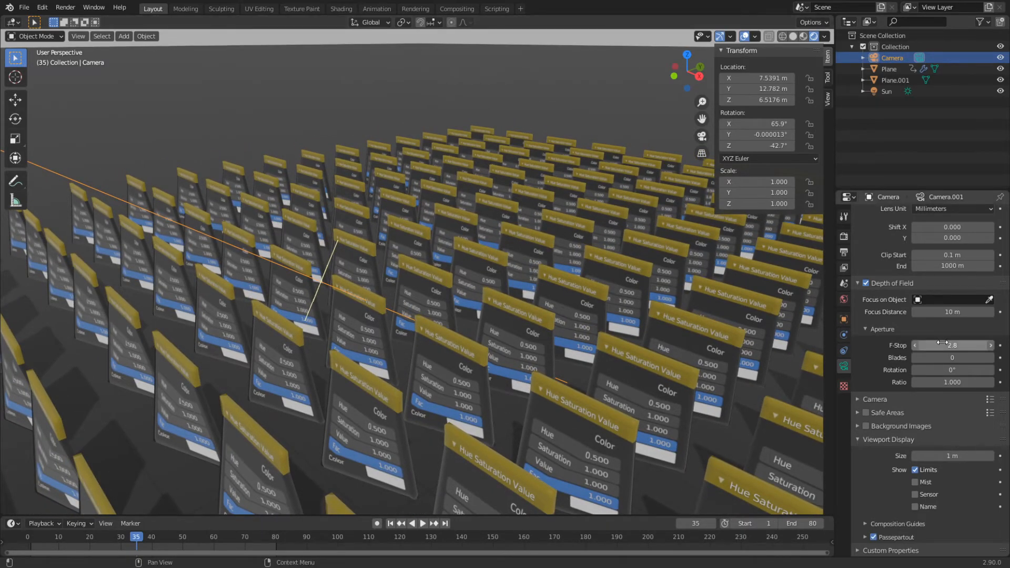
{"action": "left_click_drag", "start_coordinate": [951, 318], "coordinate": [974, 318]}
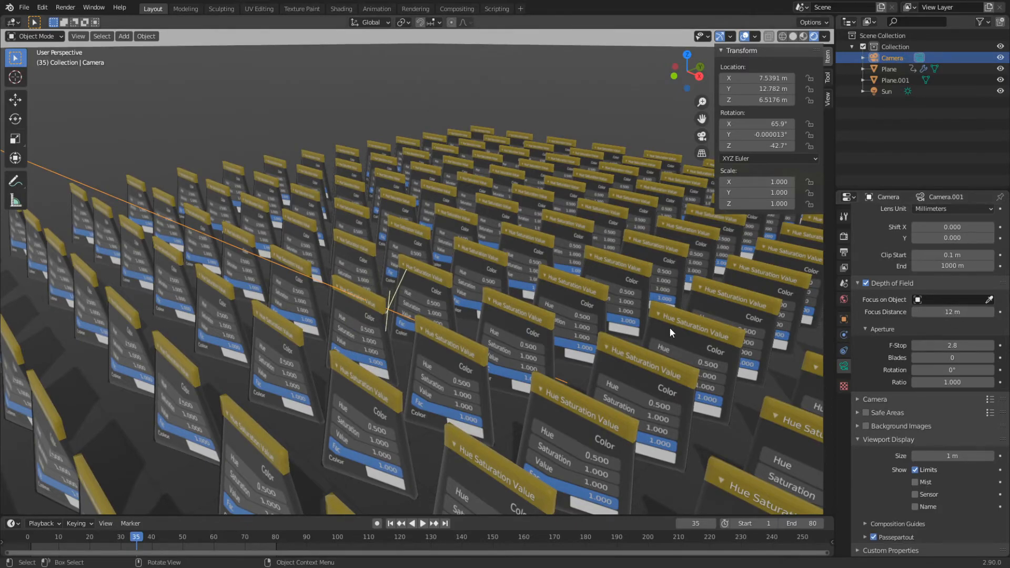
{"action": "middle_click_drag", "start_coordinate": [669, 327], "coordinate": [525, 242]}
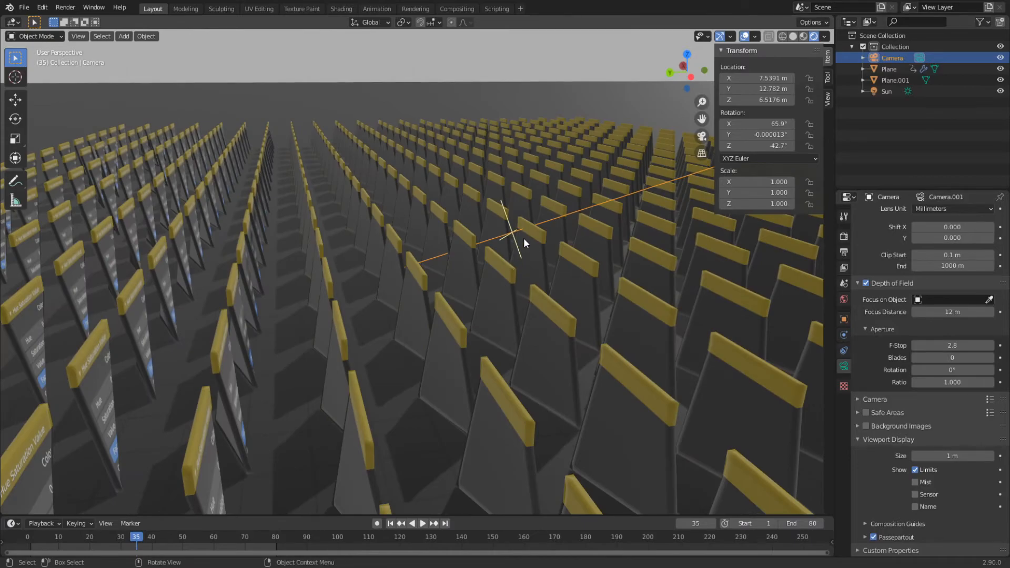
{"action": "key", "text": "KP_0"}
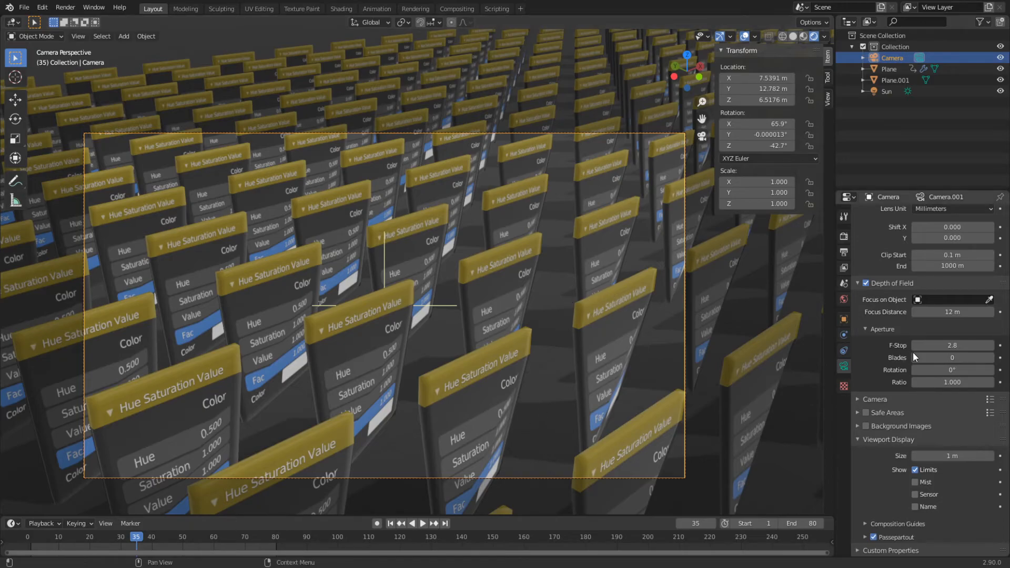
Step: Set the camera's F-Stop to 0.3 and play the animation to check the blur
{"action": "left_click", "coordinate": [955, 349]}
{"action": "type", "text": "0.3"}
{"action": "key", "text": "Return"}
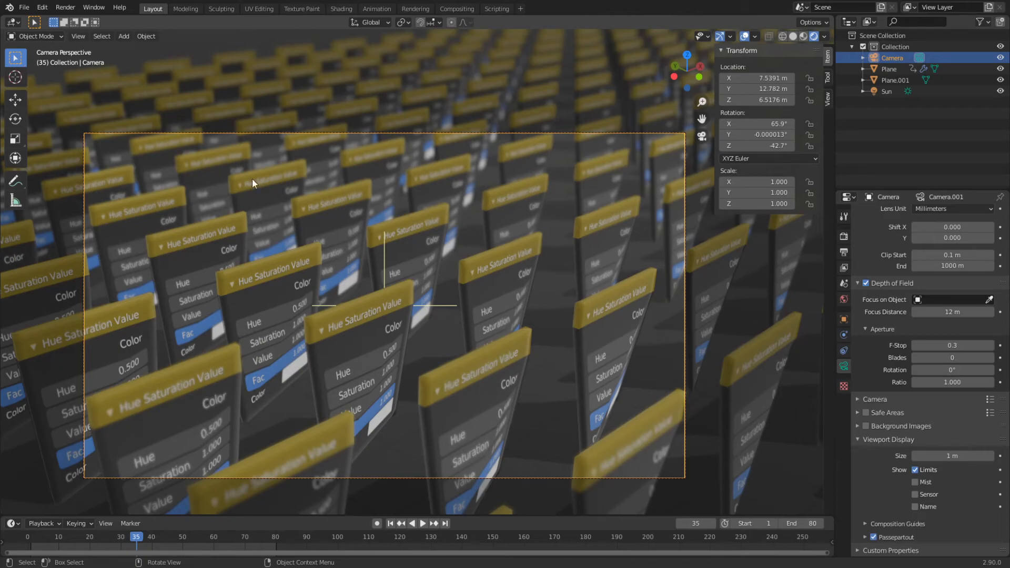
{"action": "left_click", "coordinate": [422, 523]}
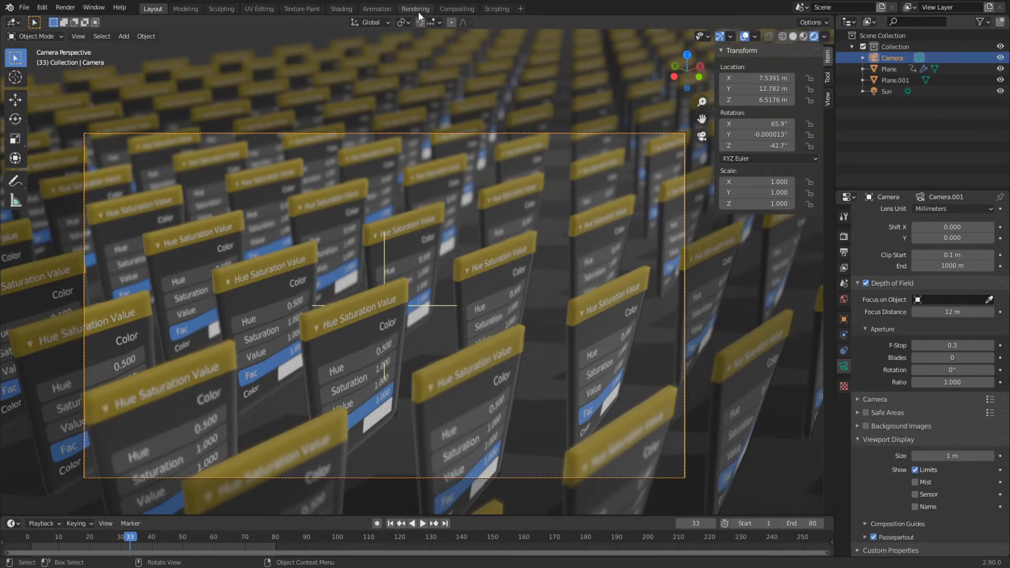
Step: Render the current frame and inspect the depth of field in the result
{"action": "left_click", "coordinate": [417, 9]}
{"action": "key", "text": "F12"}
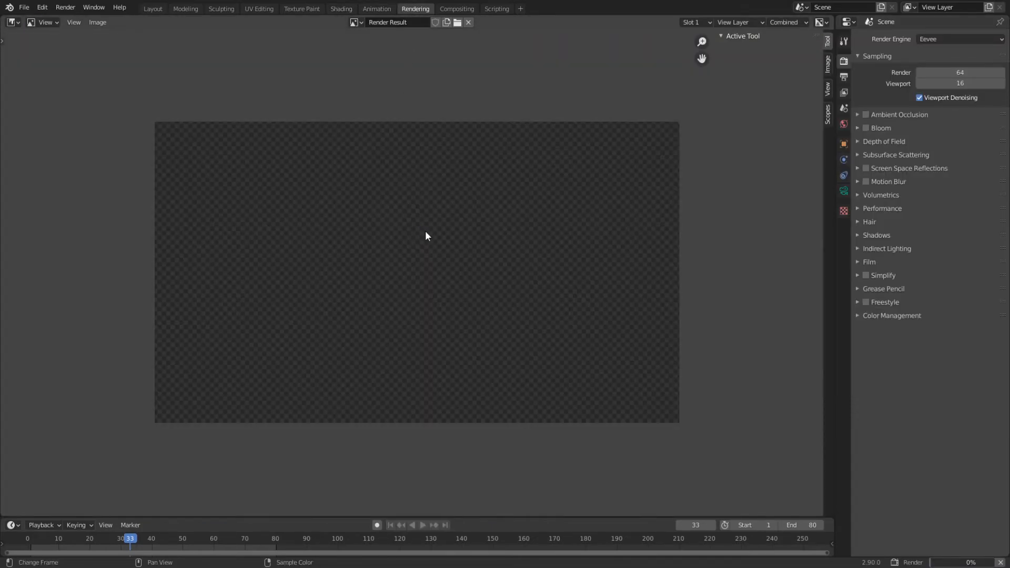
{"action": "scroll", "coordinate": [499, 288], "scroll_direction": "up", "scroll_amount": 2}
{"action": "scroll", "coordinate": [496, 288], "scroll_direction": "down", "scroll_amount": 1}
{"action": "middle_click_drag", "start_coordinate": [509, 275], "coordinate": [494, 286]}
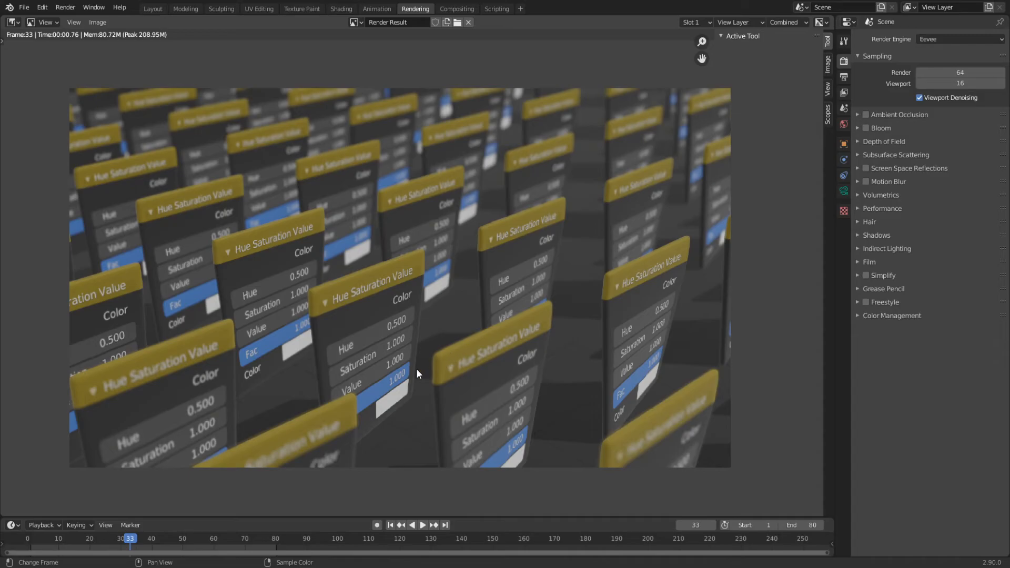
Step: Keep Eevee as the render engine and enable Ambient Occlusion for the scene
{"action": "left_click", "coordinate": [153, 8]}
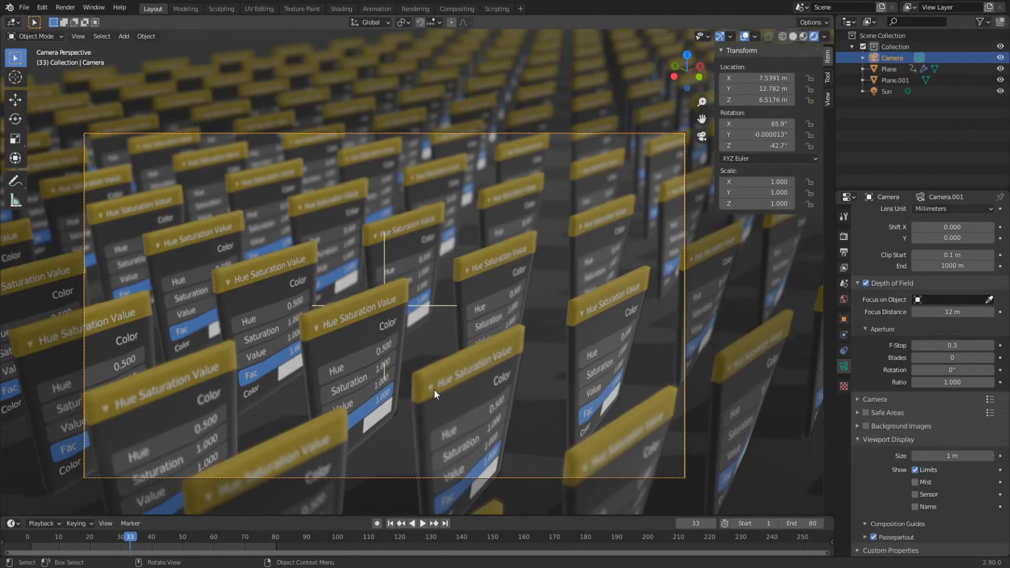
{"action": "scroll", "coordinate": [407, 280], "scroll_direction": "up", "scroll_amount": 6}
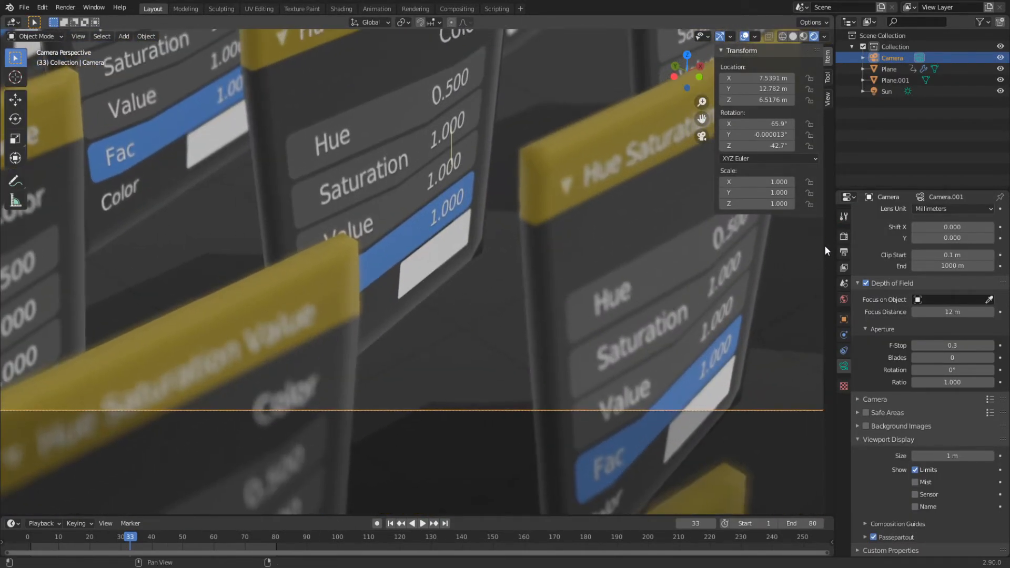
{"action": "left_click", "coordinate": [843, 238]}
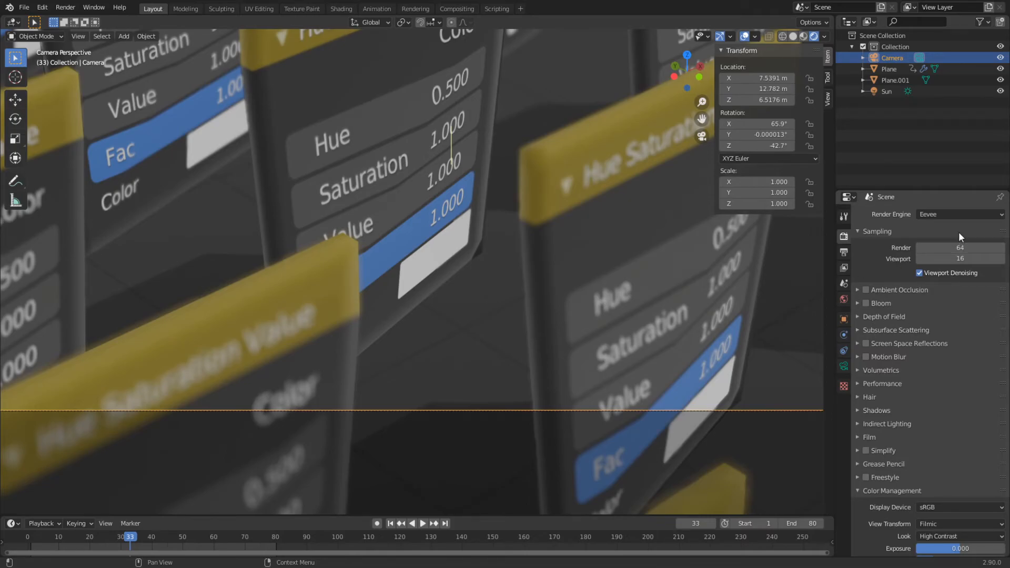
{"action": "left_click", "coordinate": [960, 215]}
{"action": "left_click", "coordinate": [942, 225]}
{"action": "left_click", "coordinate": [945, 213]}
{"action": "left_click", "coordinate": [866, 290]}
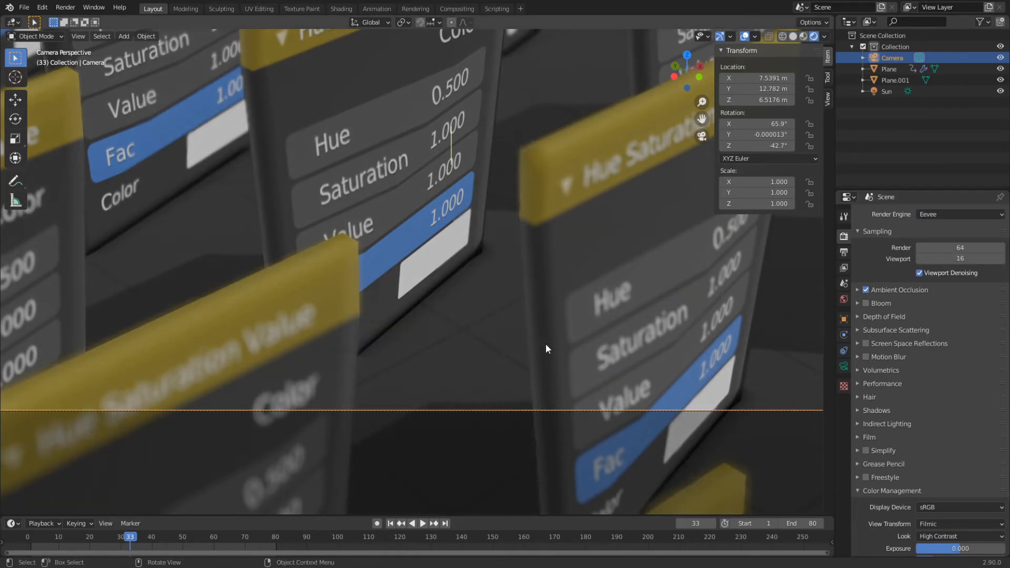
Step: Set the Ambient Occlusion Factor to 0.46 and its Trace Precision to 1.000
{"action": "left_click", "coordinate": [883, 290]}
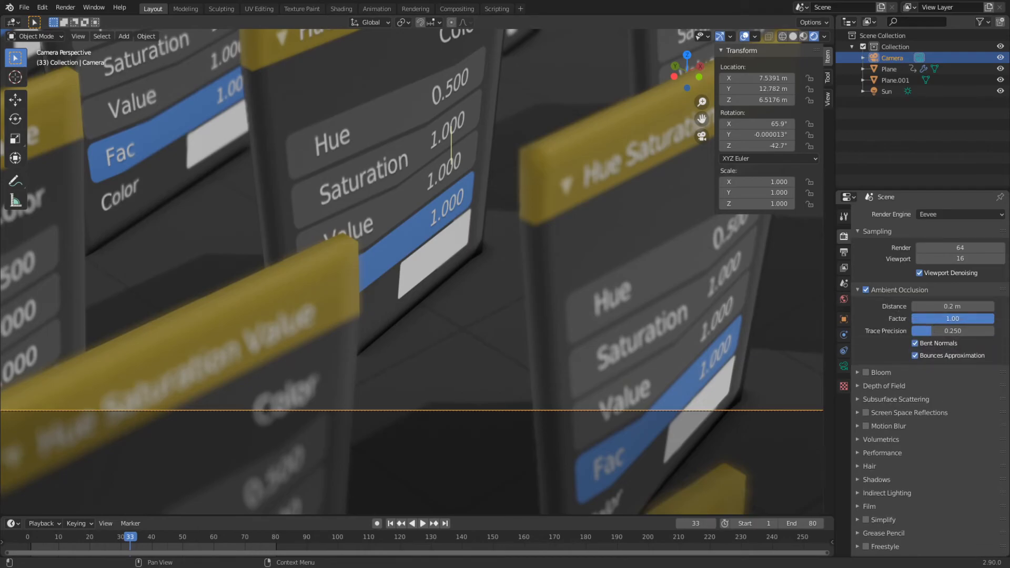
{"action": "left_click_drag", "start_coordinate": [947, 319], "coordinate": [992, 331]}
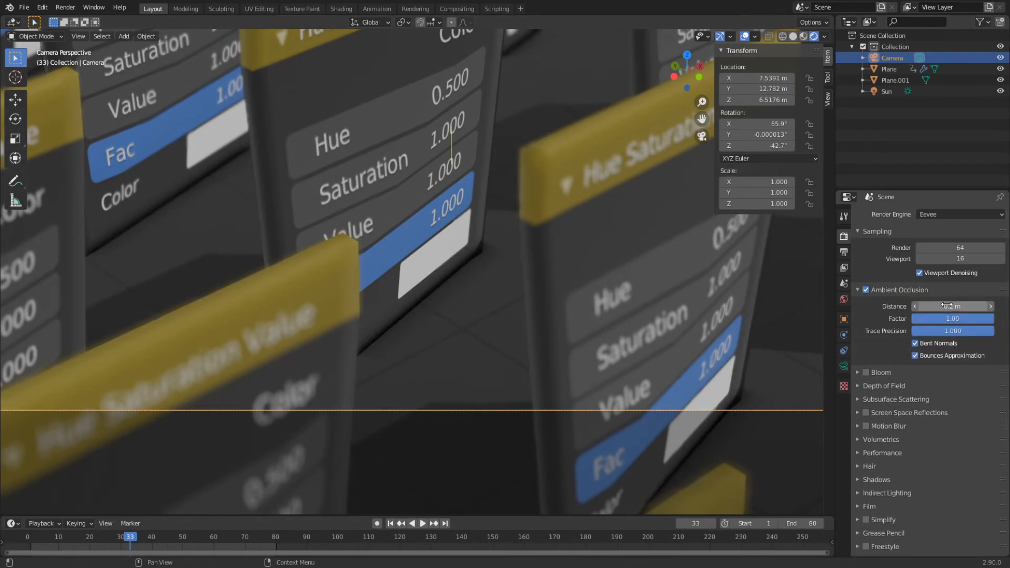
{"action": "left_click", "coordinate": [928, 305]}
{"action": "key", "text": "Return"}
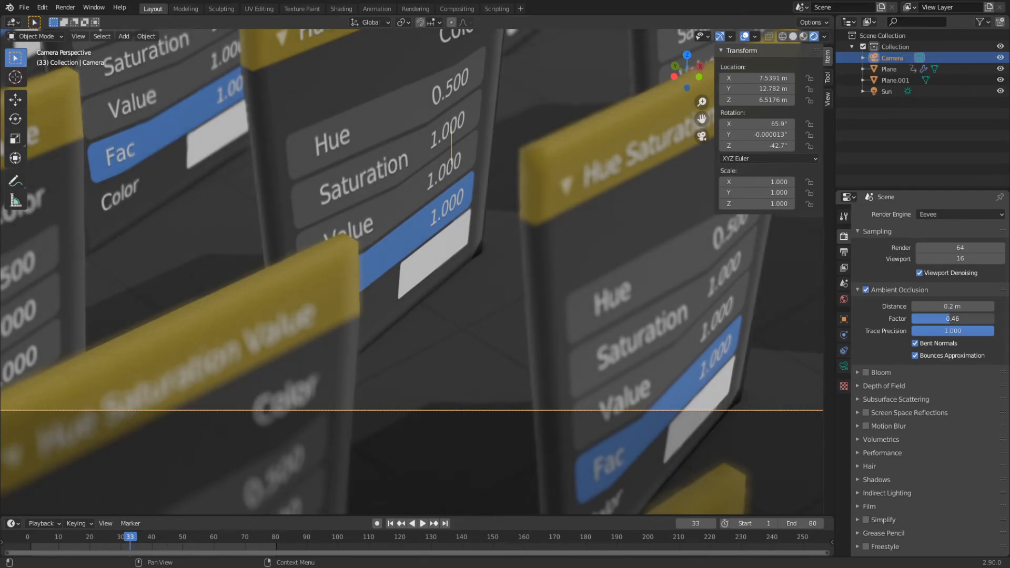
{"action": "scroll", "coordinate": [546, 254], "scroll_direction": "down", "scroll_amount": 2}
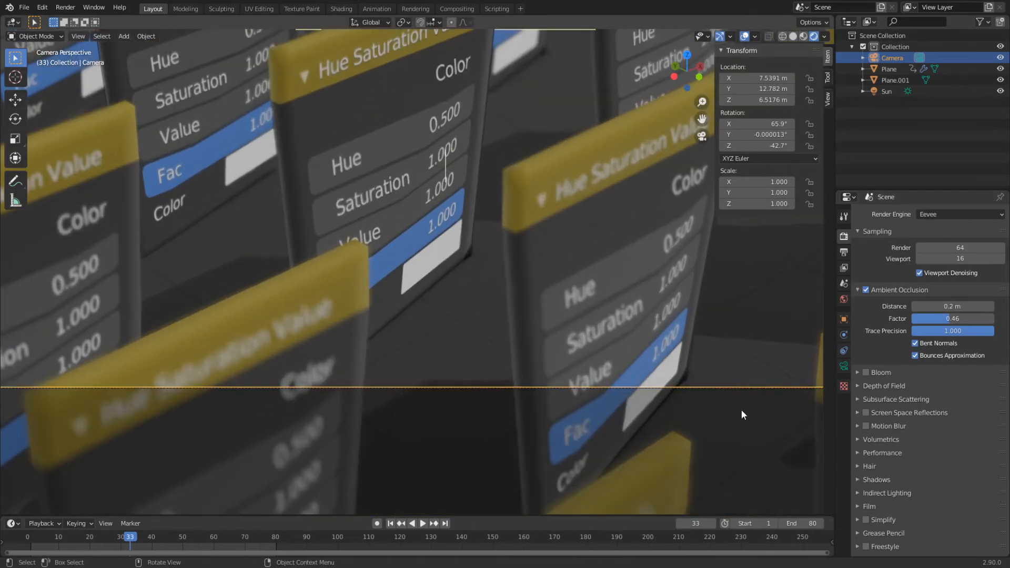
Step: Enable Contact Shadows on the Sun light
{"action": "left_click", "coordinate": [887, 91]}
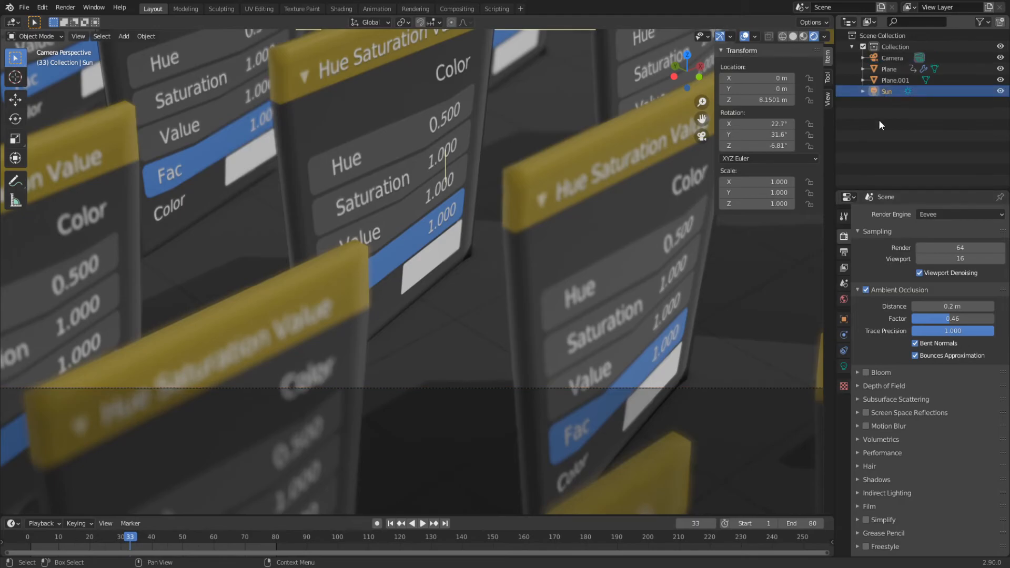
{"action": "left_click", "coordinate": [844, 366]}
{"action": "left_click", "coordinate": [878, 334]}
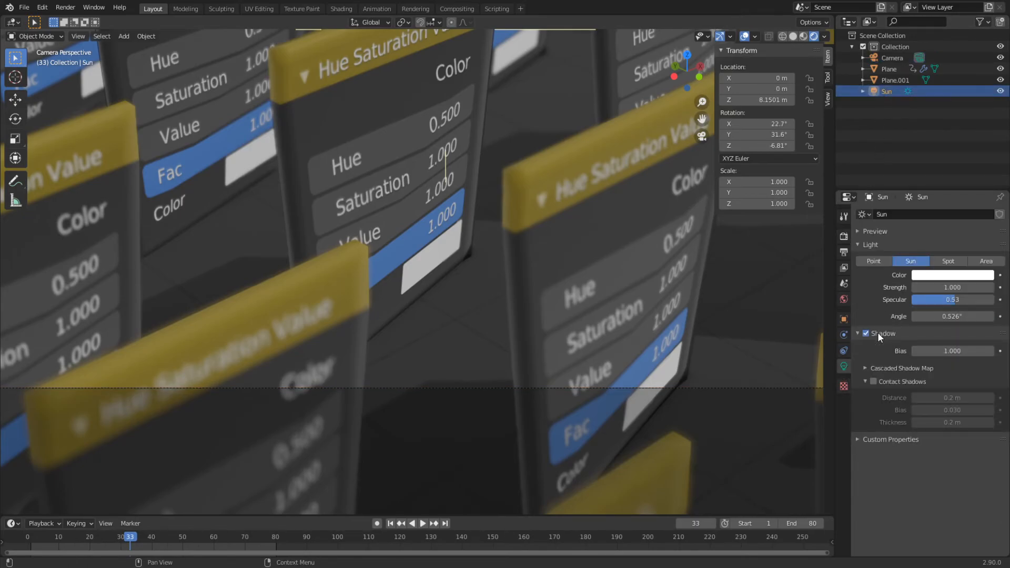
{"action": "left_click", "coordinate": [874, 380]}
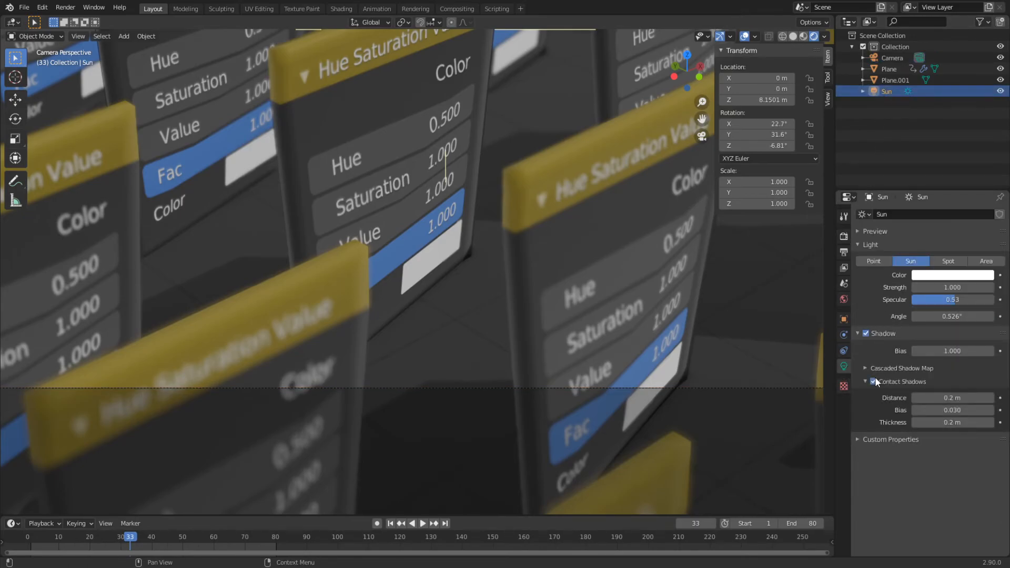
{"action": "scroll", "coordinate": [456, 268], "scroll_direction": "down", "scroll_amount": 5}
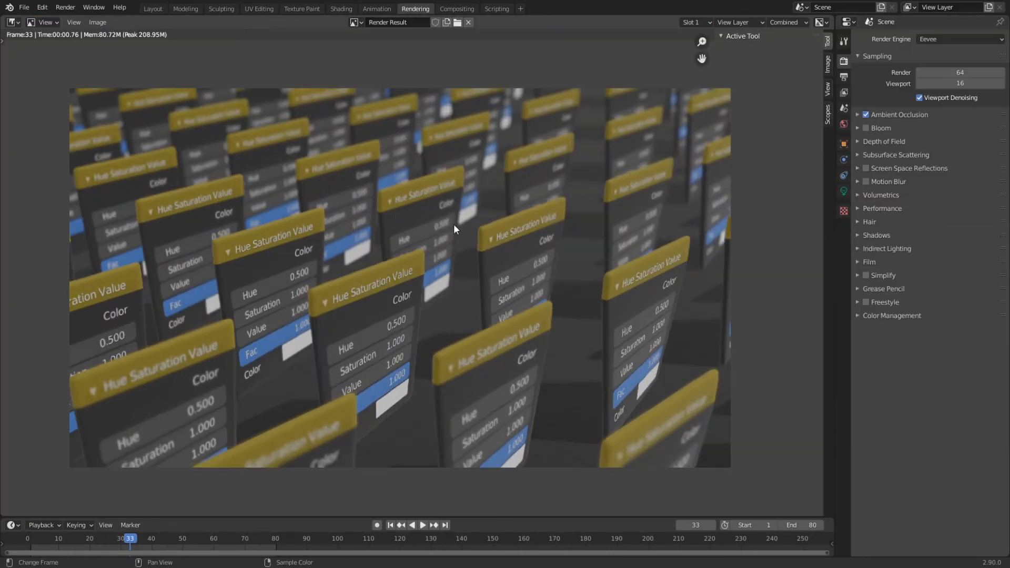
Step: Render the current frame again to check the shadows, and view the scene's output settings
{"action": "key", "text": "F12"}
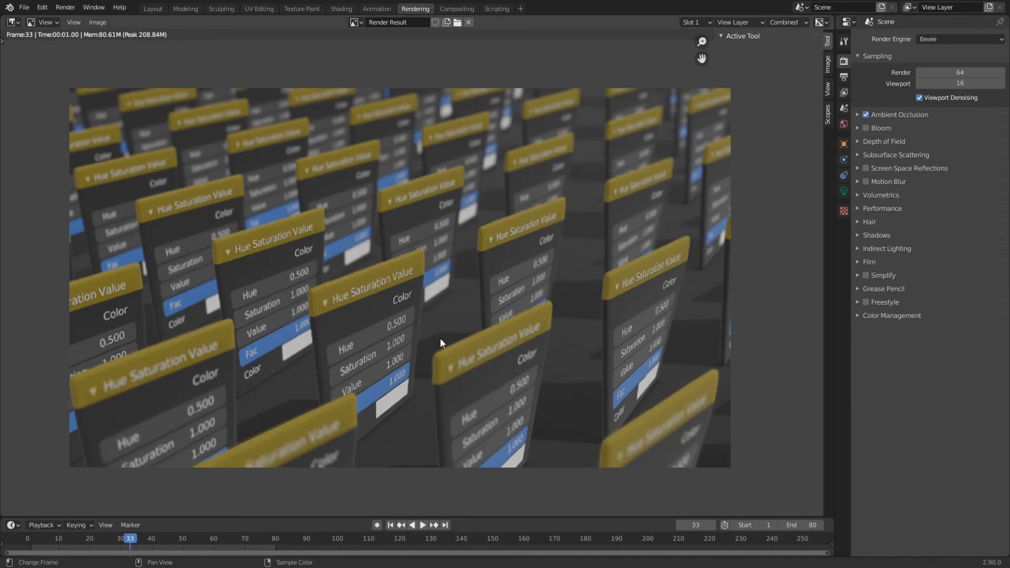
{"action": "left_click", "coordinate": [844, 78]}
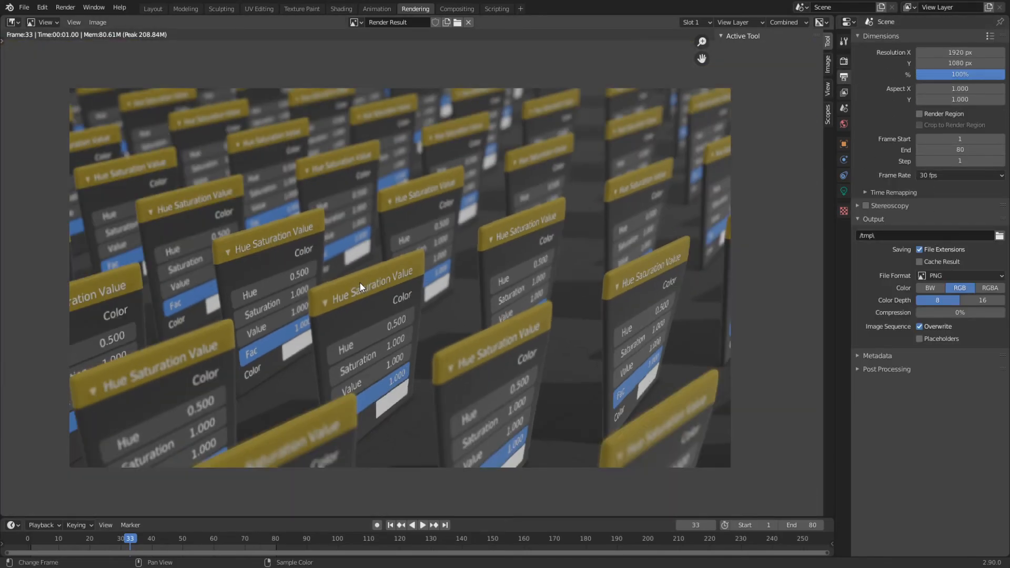
Step: Return to the Layout workspace and play the walk animation through the camera
{"action": "left_click", "coordinate": [338, 9]}
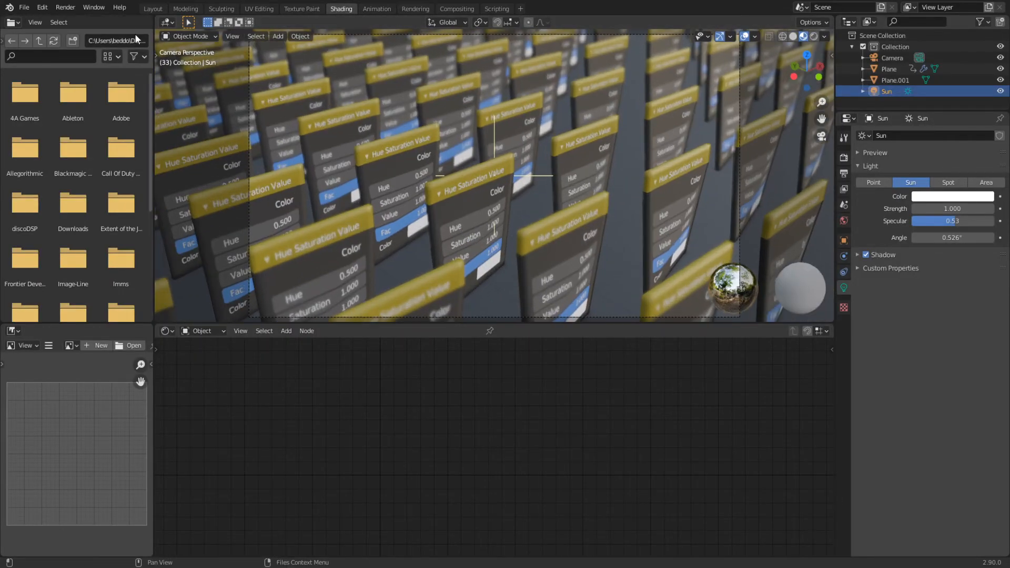
{"action": "left_click", "coordinate": [157, 10]}
{"action": "key", "text": "space"}
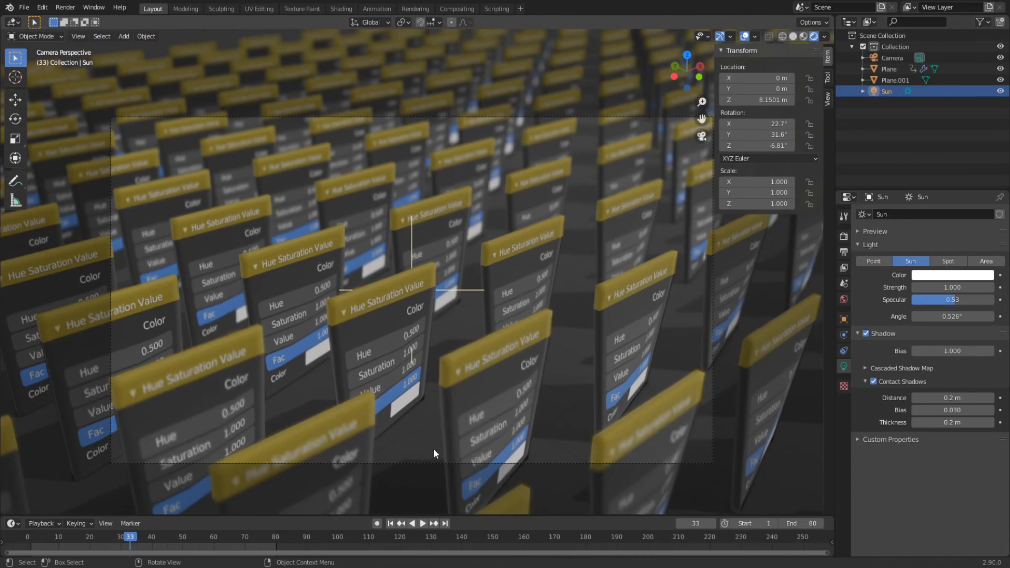